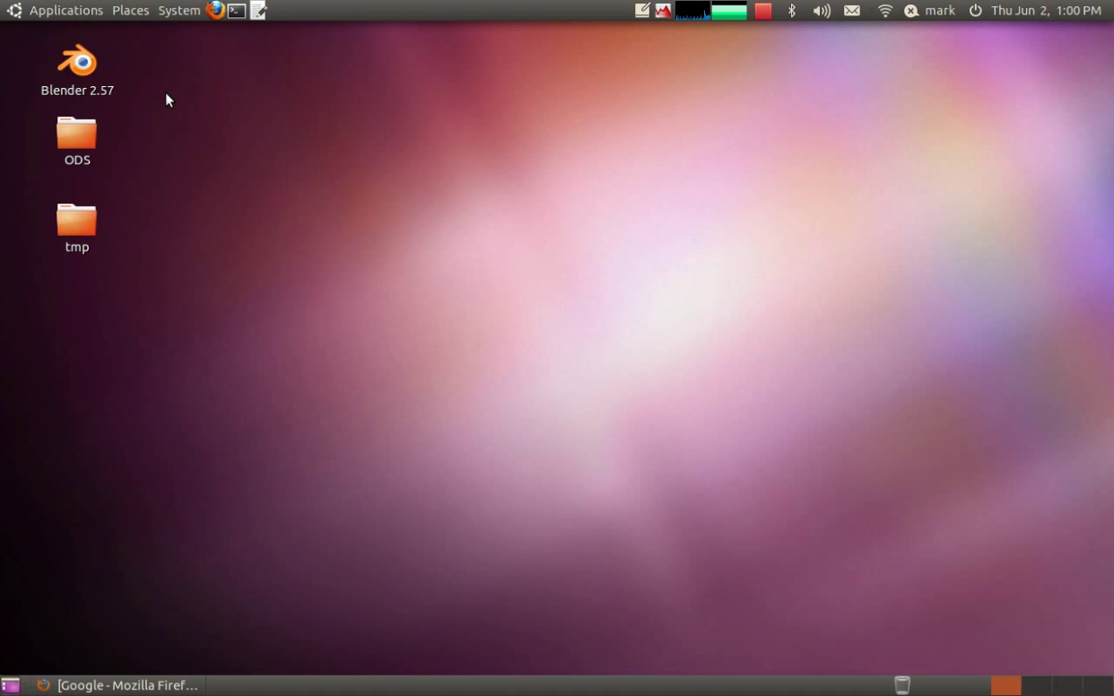
- Launch Blender and delete the default cube, camera and lamp, leaving an empty scene
double_click(81, 69)
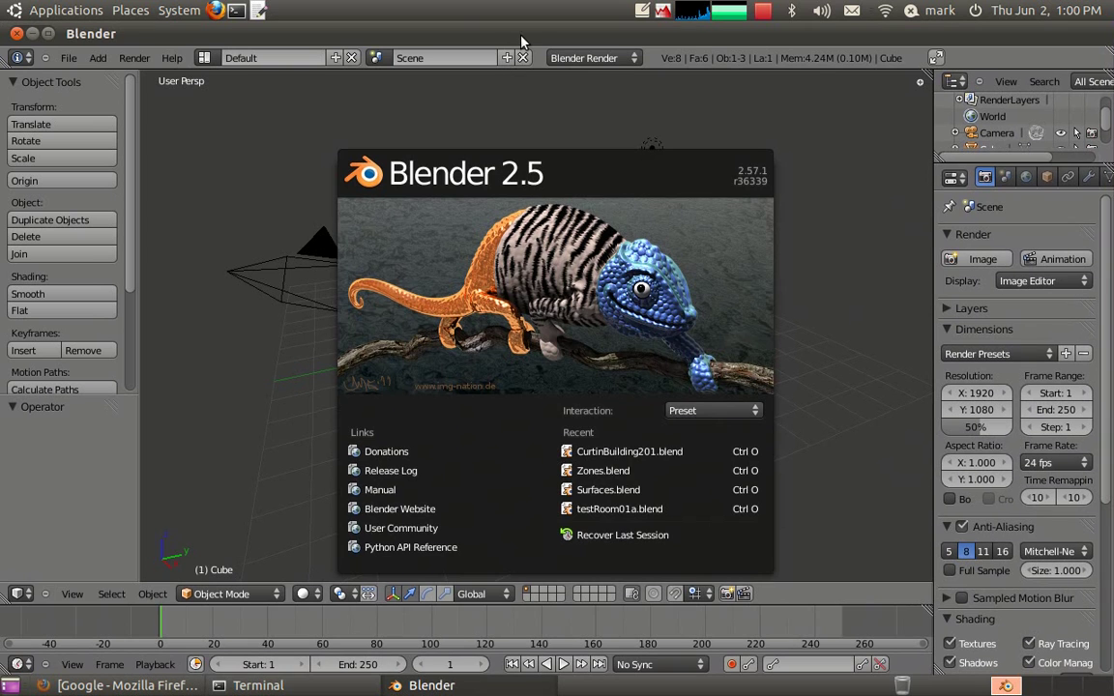
left_click(530, 112)
key("a")
key("a")
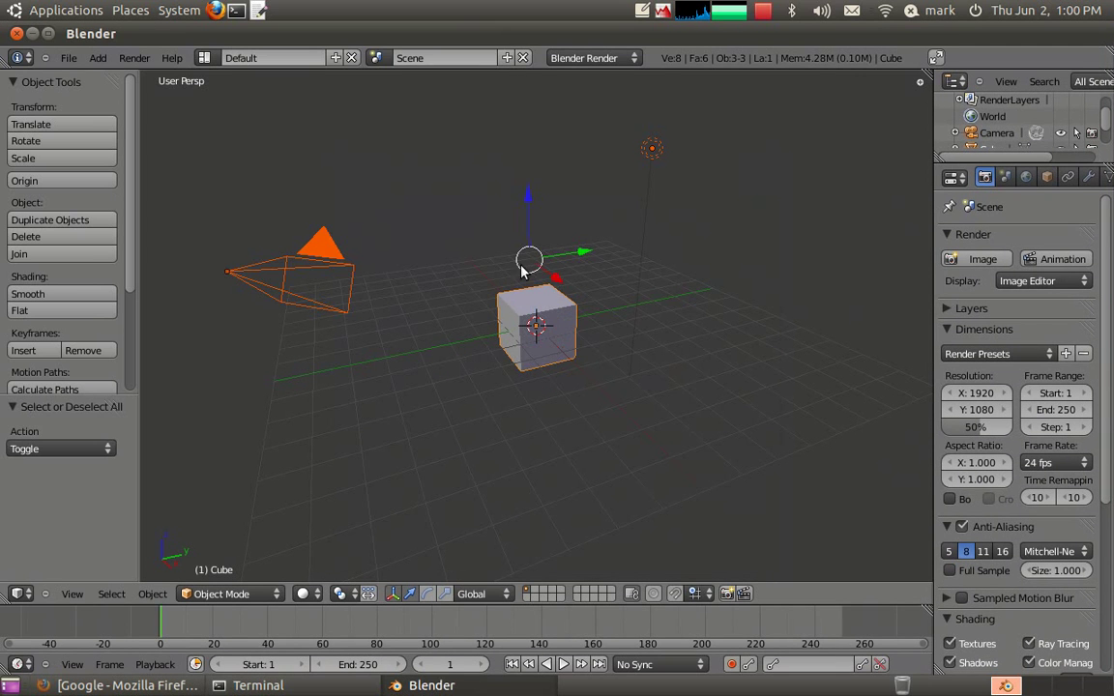
key("x")
left_click(435, 280)
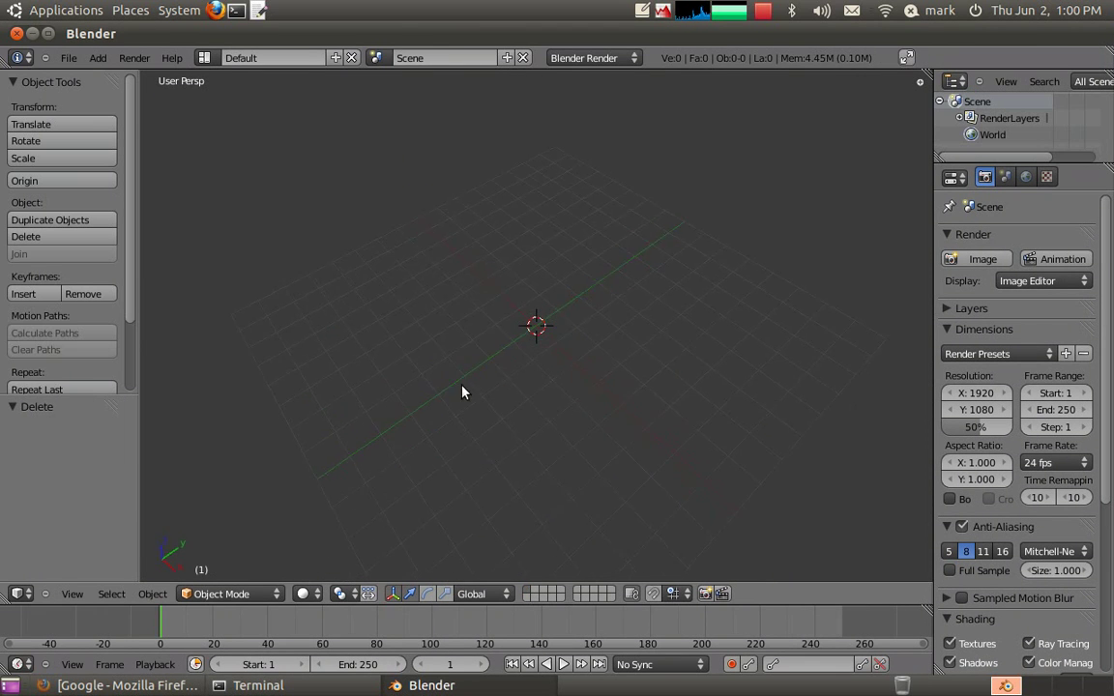
- Add a plane mesh at the scene origin
left_click(97, 58)
mouse_move(109, 74)
left_click(232, 76)
scroll(495, 314, "down", 4)
- Set the plane's X and Y dimensions to 20 in the Transform panel
left_click(920, 83)
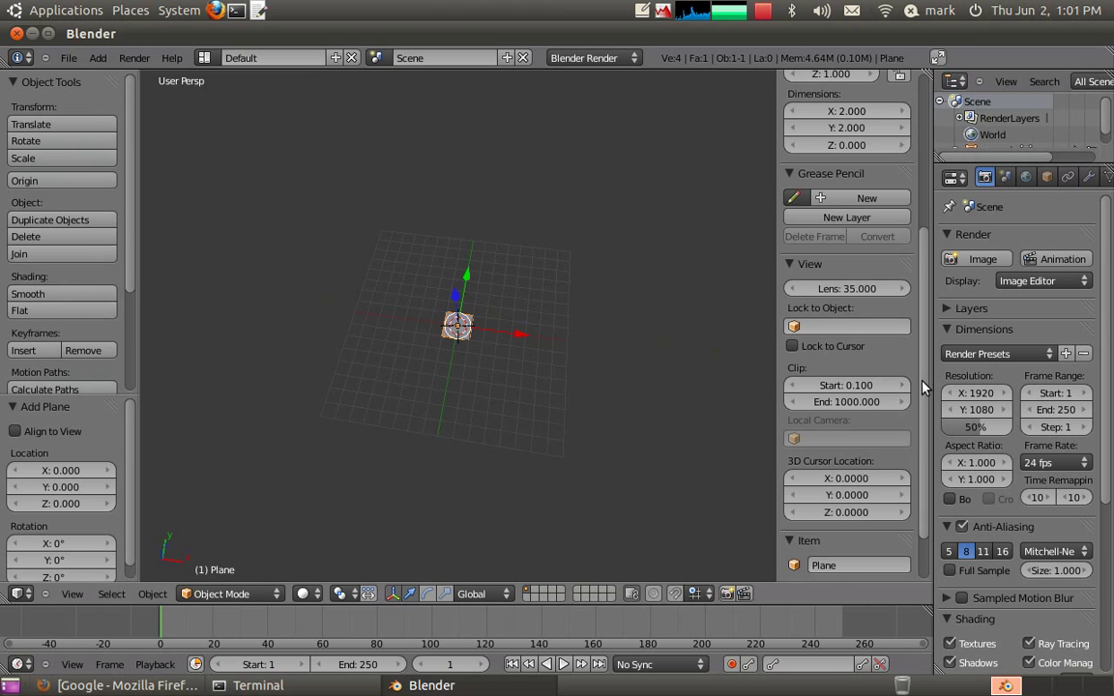
scroll(924, 427, "down", 2)
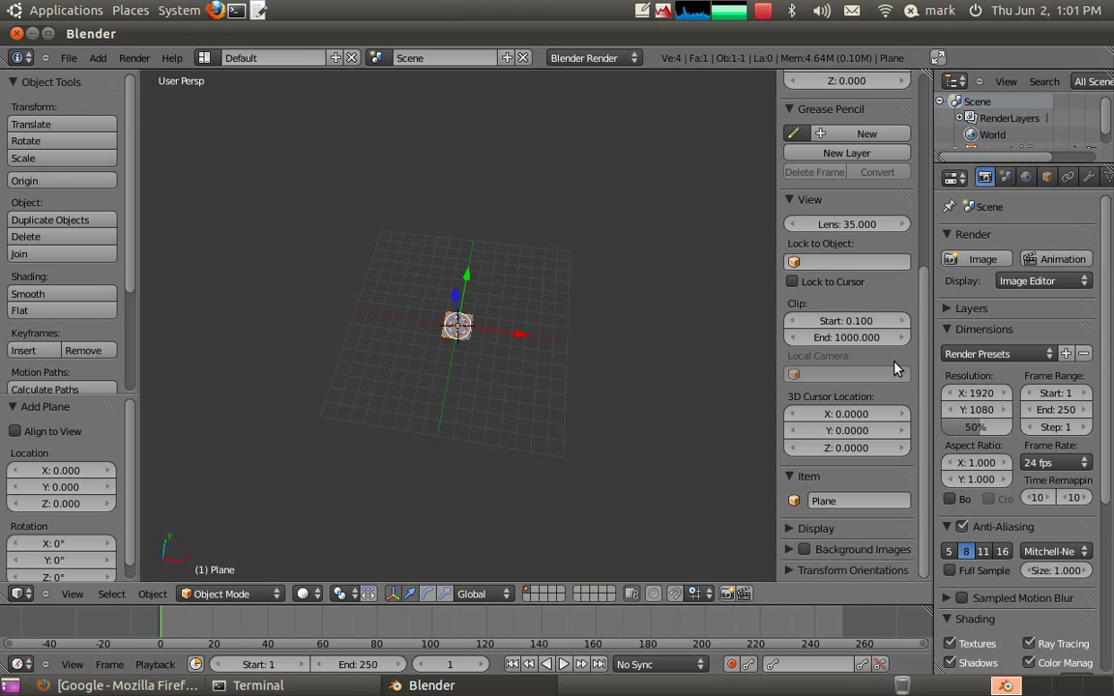
scroll(831, 263, "up", 5)
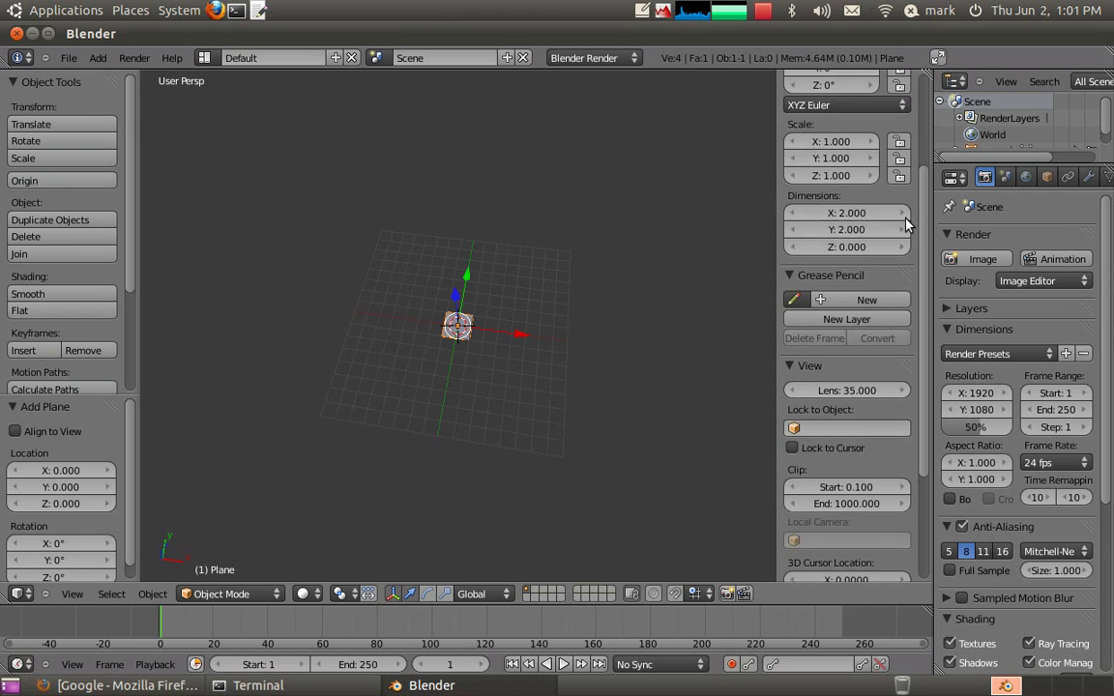
left_click(860, 214)
type("20")
key("Return")
left_click(846, 229)
type("20")
key("Return")
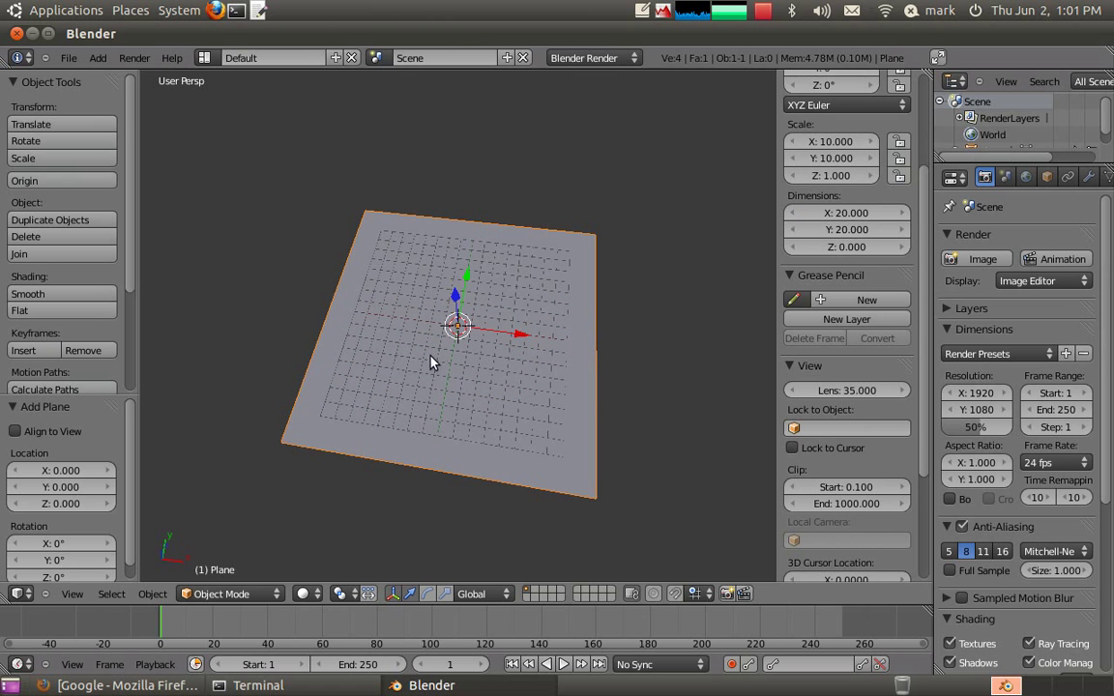
- Delete the plane's face in Edit Mode, keeping only its outline edges
middle_click_drag(451, 431, 447, 403)
key("Tab")
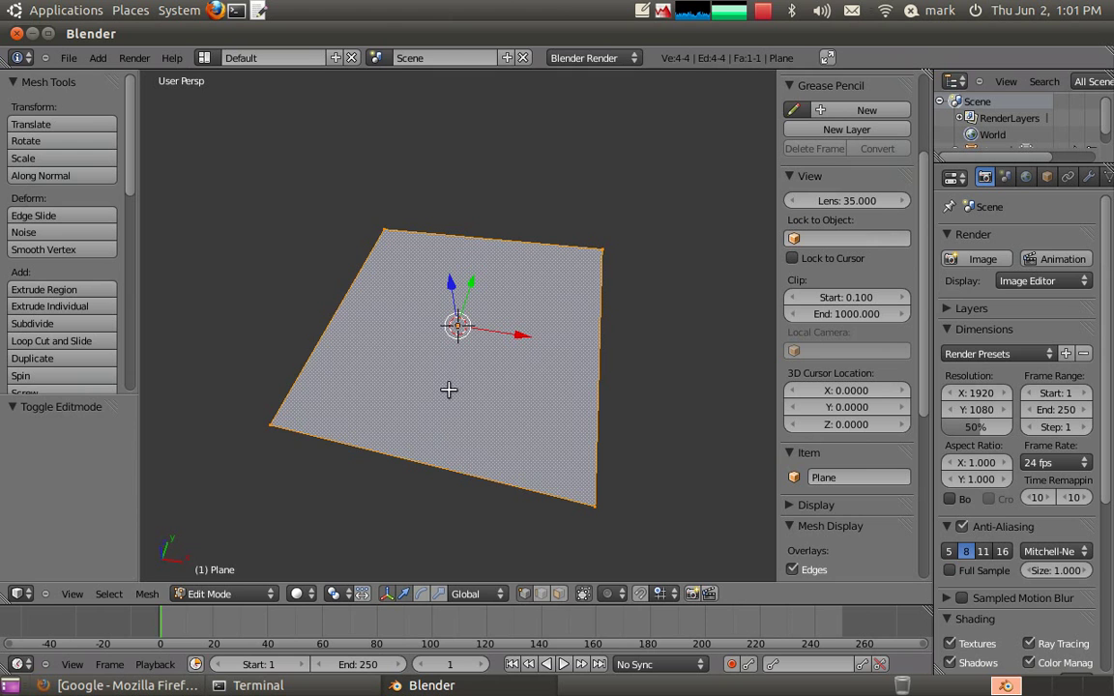
key("x")
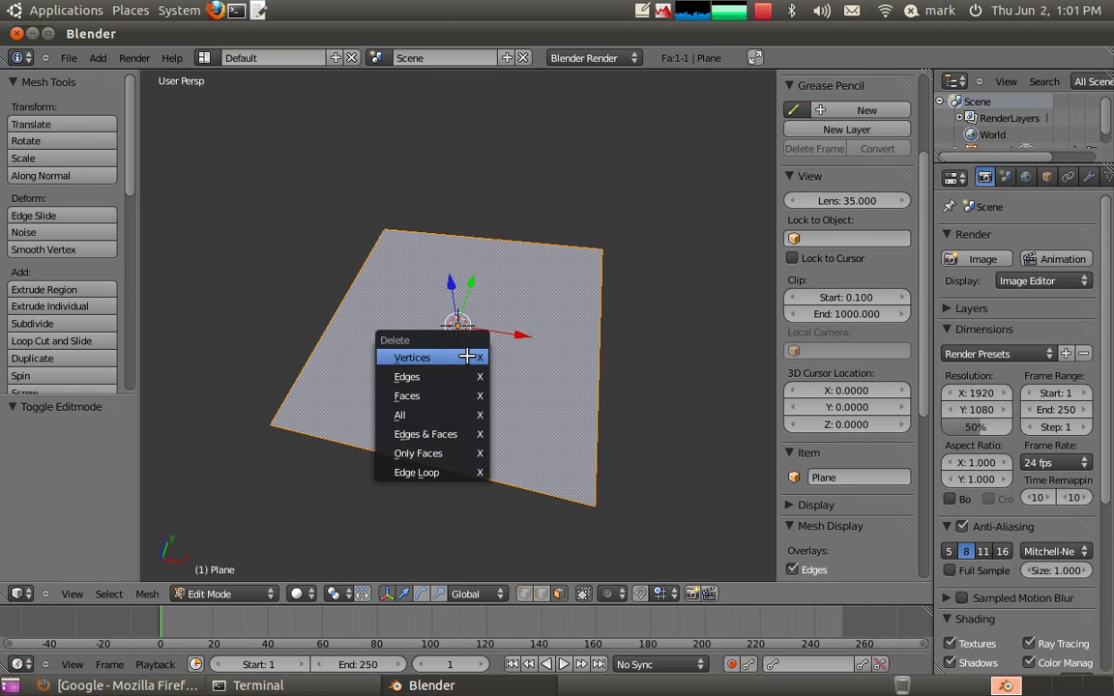
left_click(435, 450)
- Extrude the outline edges, scale them to 0.25 as an inner square, and duplicate the plane
key("ctrl+z")
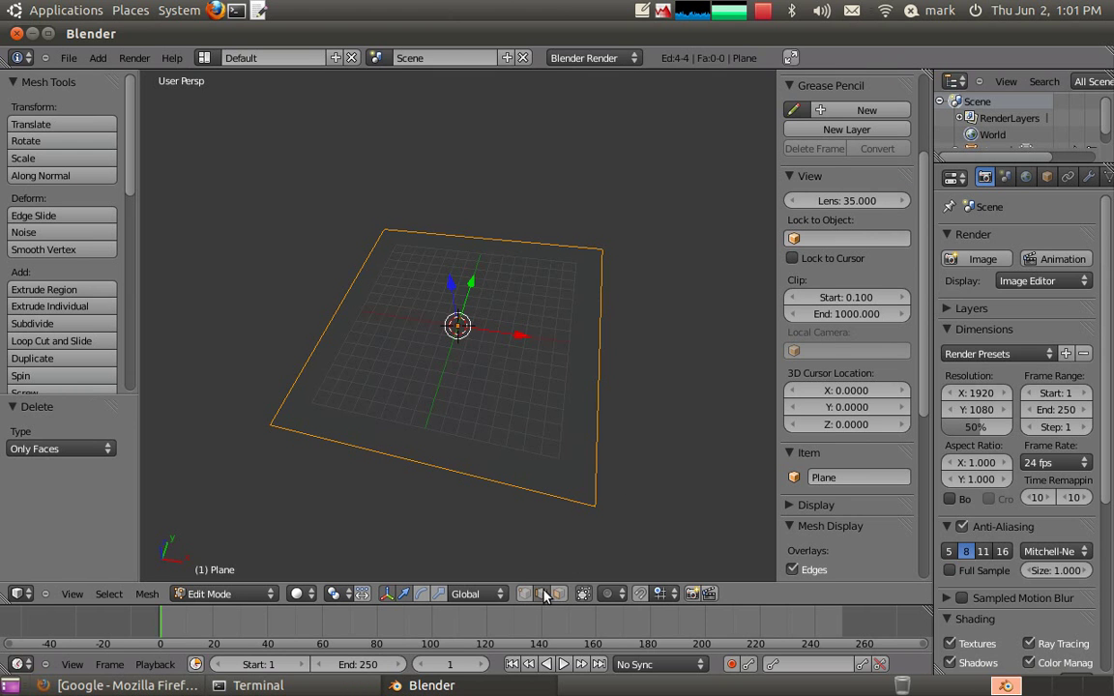
key("ctrl+z")
key("e")
right_click(678, 491)
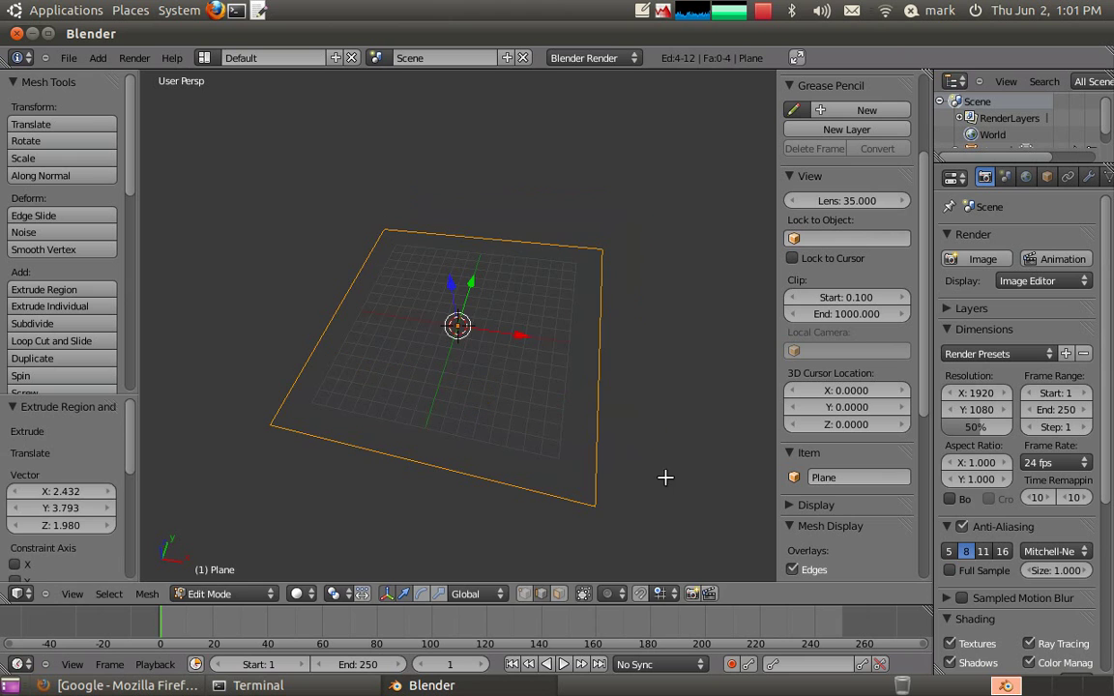
type("s.25")
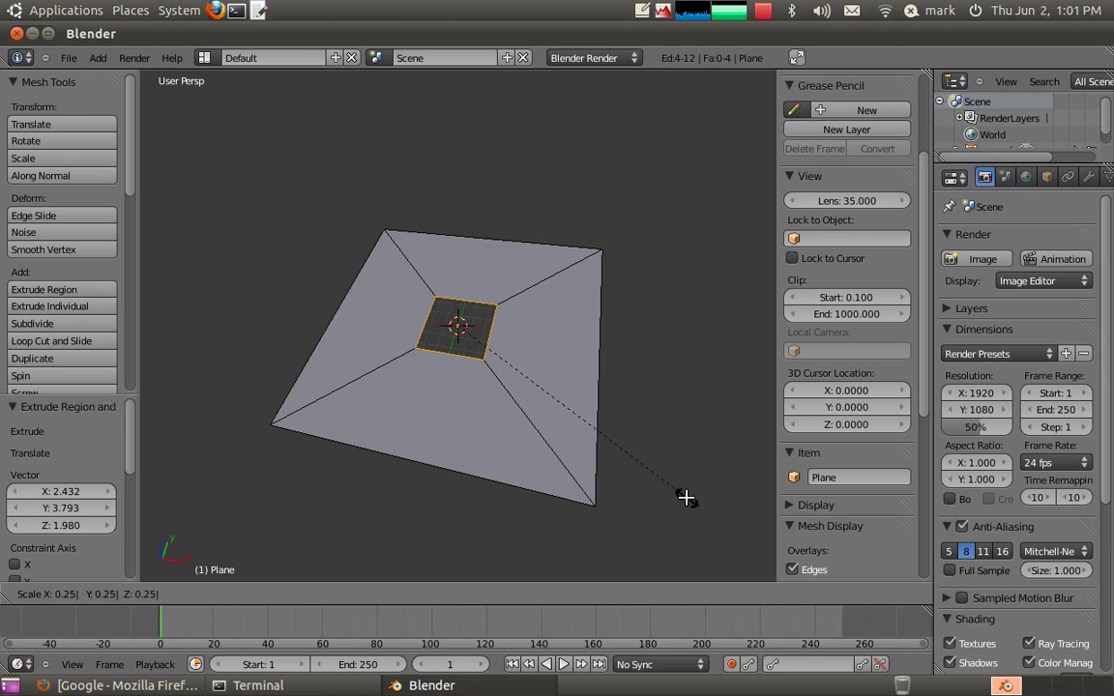
key("Return")
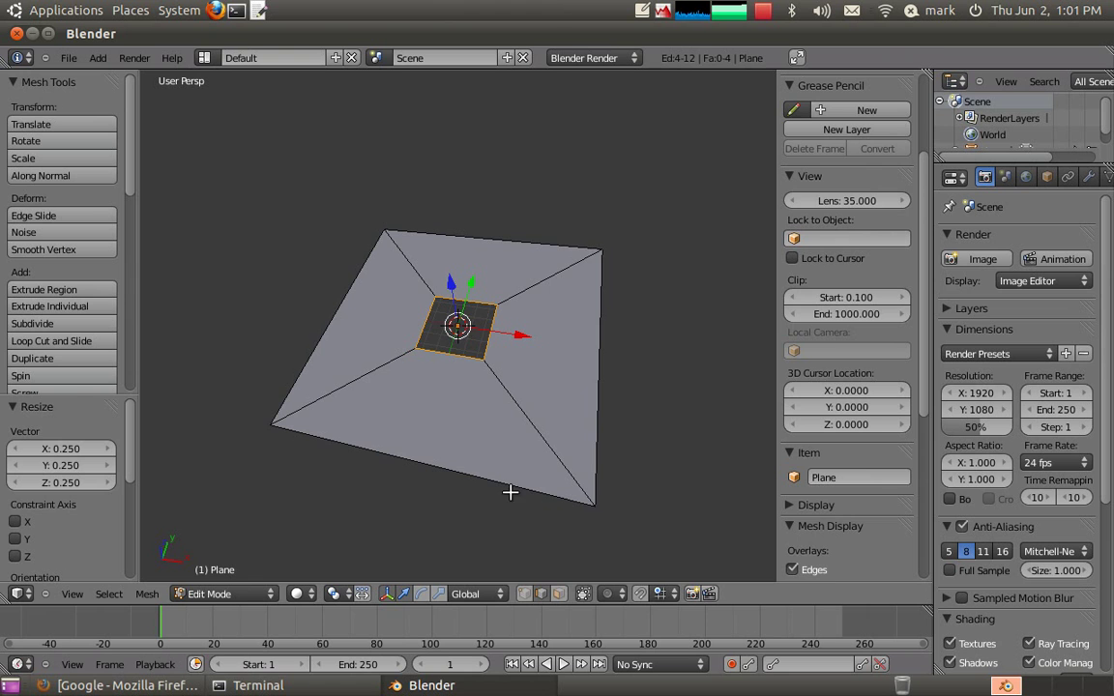
key("Tab")
key("shift+d")
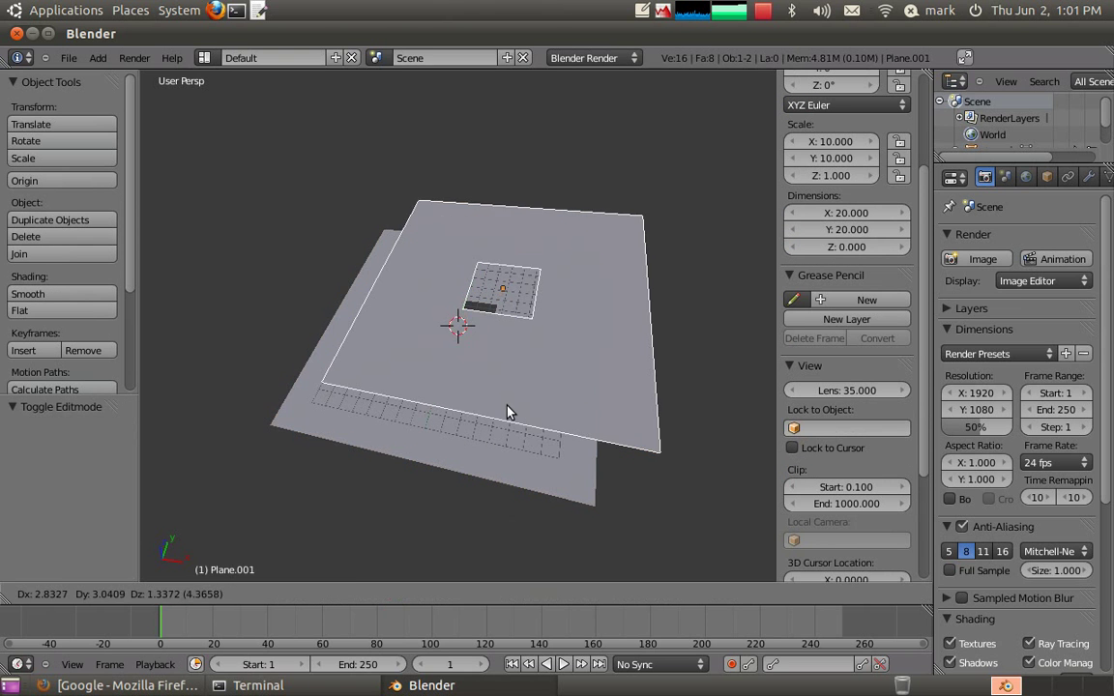
- On the copy, delete the four outer faces and extrude the edges 3 units up into walls
right_click(507, 413)
key("Tab")
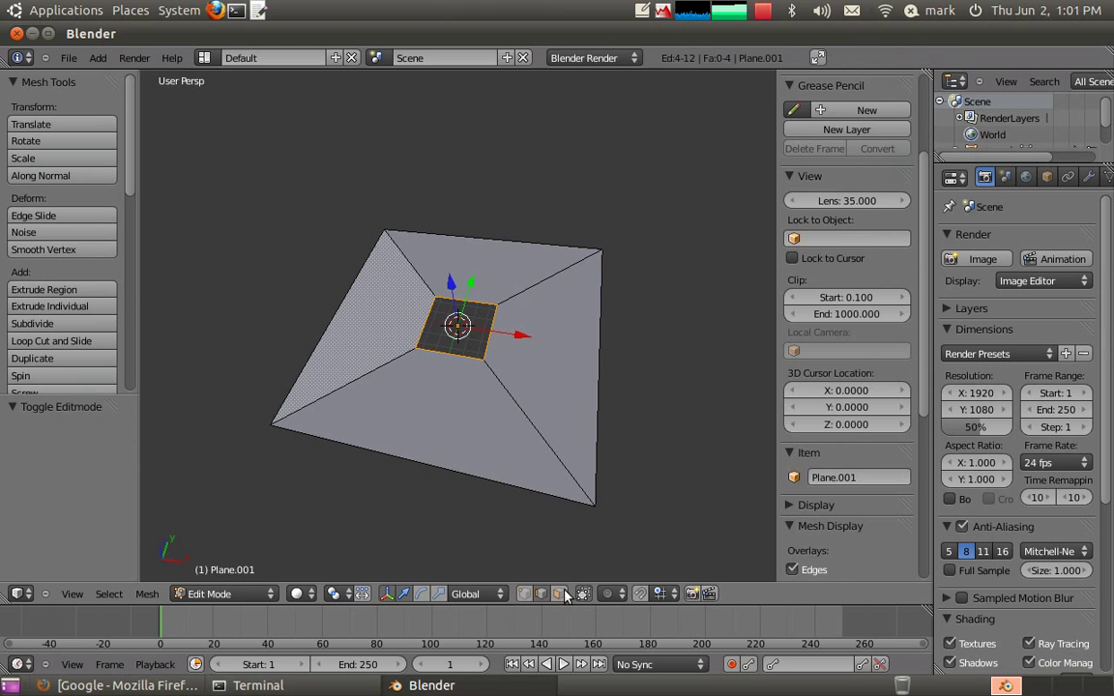
left_click(558, 594)
right_click(467, 454)
right_click(547, 363, "shift")
right_click(497, 281, "shift")
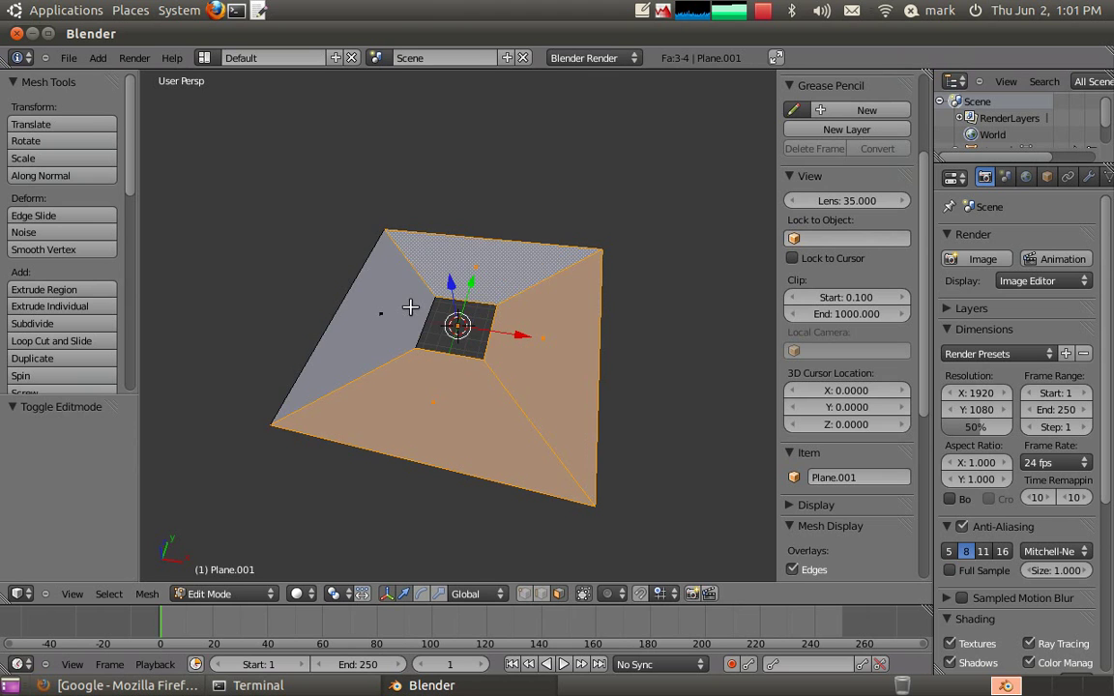
right_click(409, 306, "shift")
key("x")
left_click(468, 377)
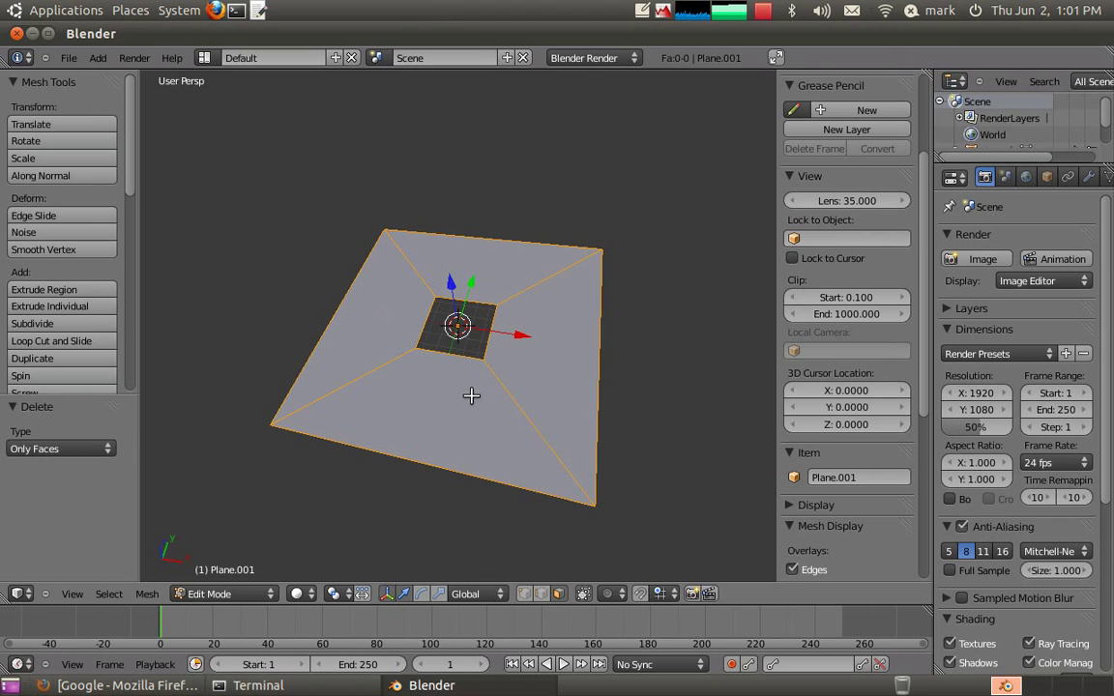
type("e")
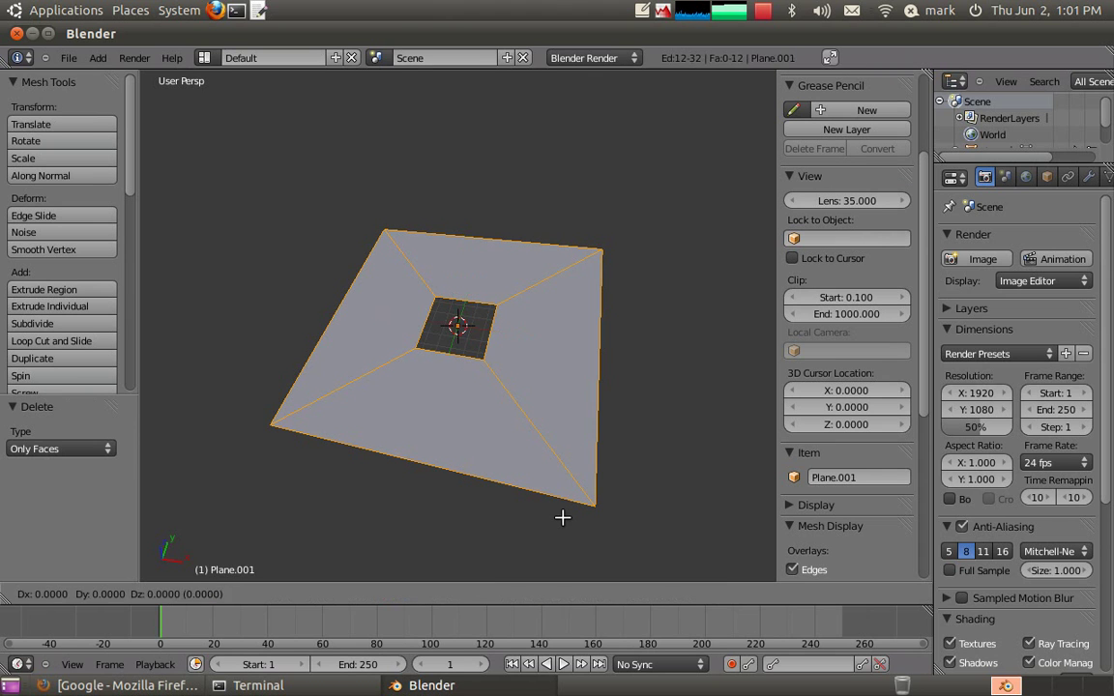
type("z3")
key("Return")
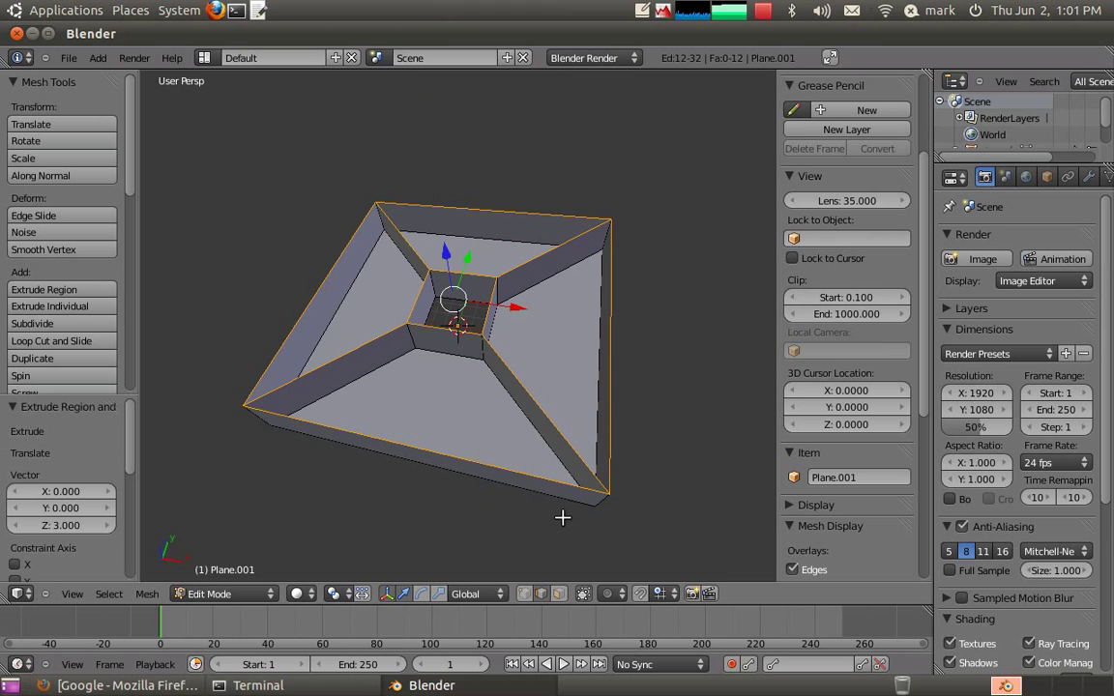
middle_click_drag(442, 483, 469, 423)
- Delete the right, back and left outer walls
key("ctrl+Tab")
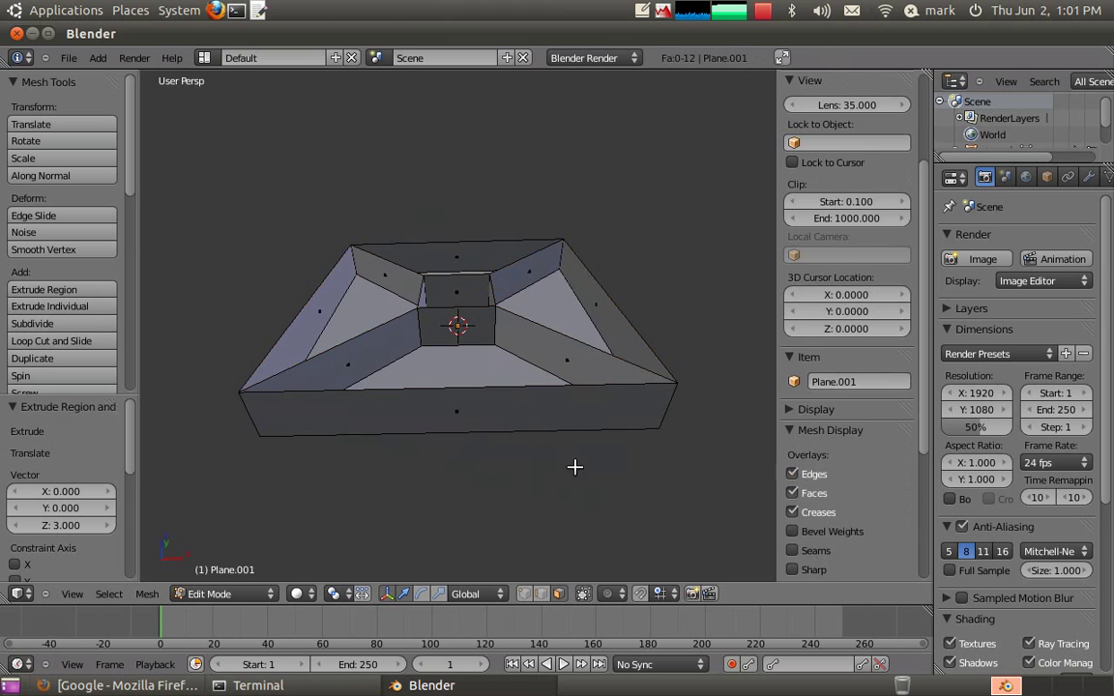
right_click(592, 308)
right_click(469, 248, "shift")
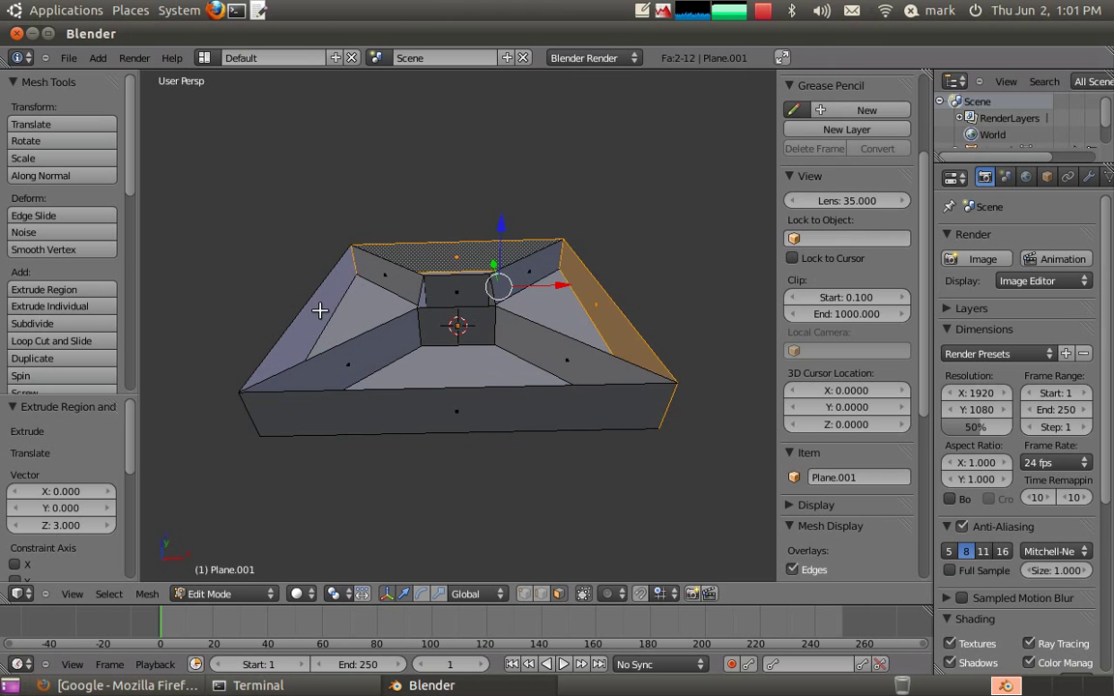
right_click(320, 311, "shift")
middle_click_drag(370, 320, 392, 315)
key("x")
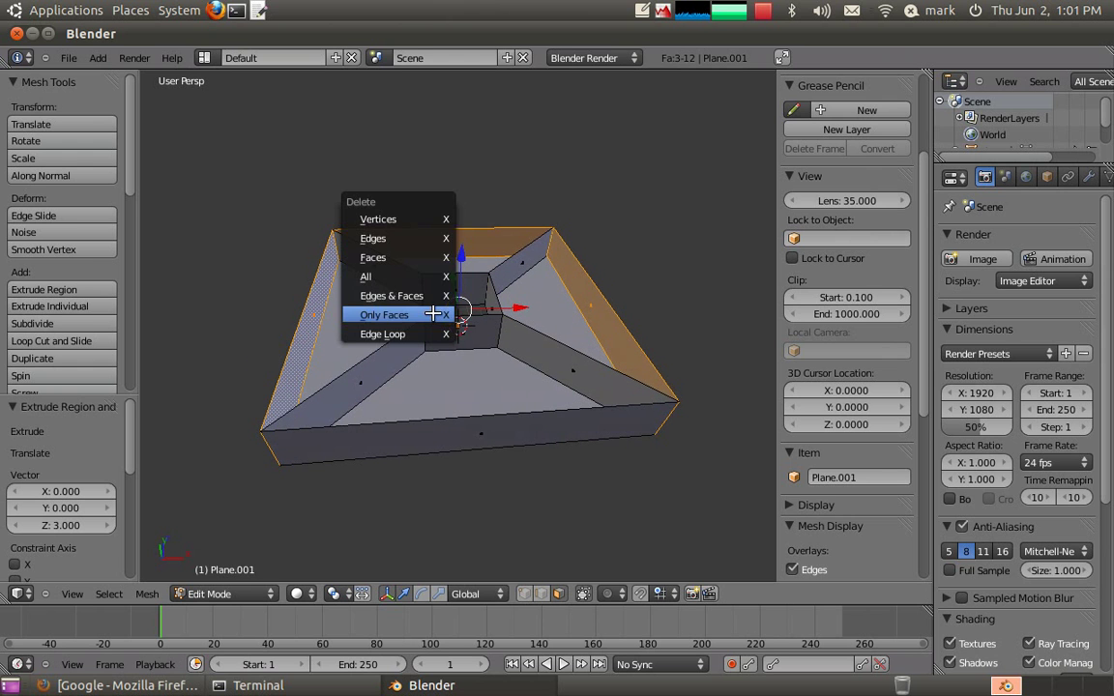
left_click(417, 257)
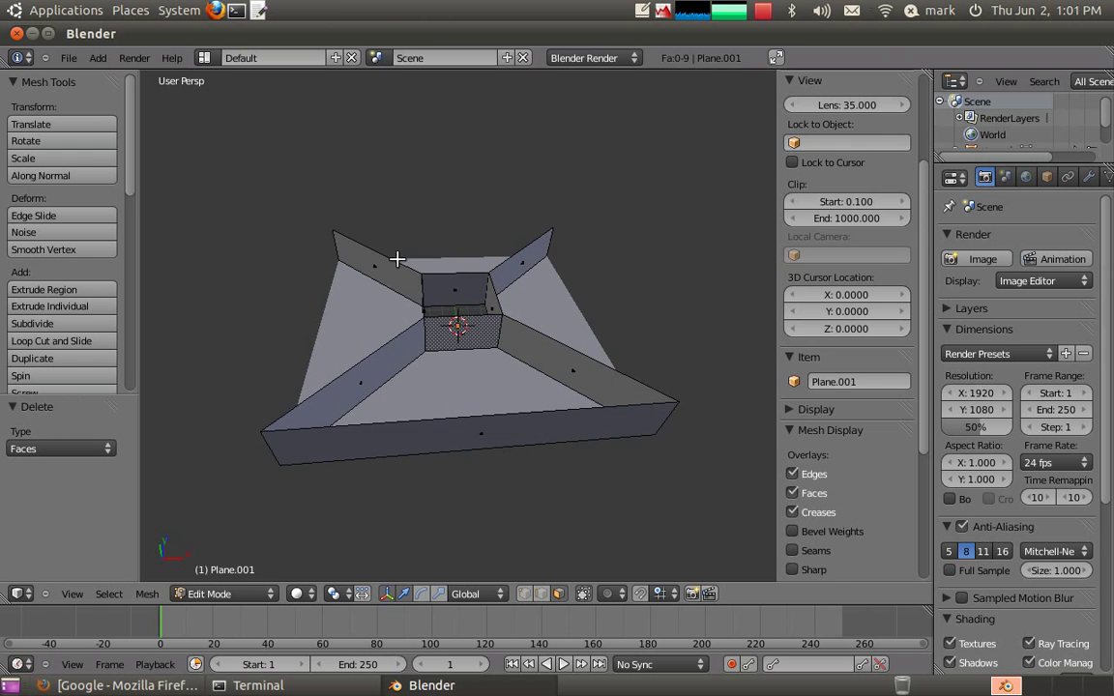
middle_click_drag(372, 270, 530, 398)
- Separate the front outer wall into its own object
right_click(542, 398)
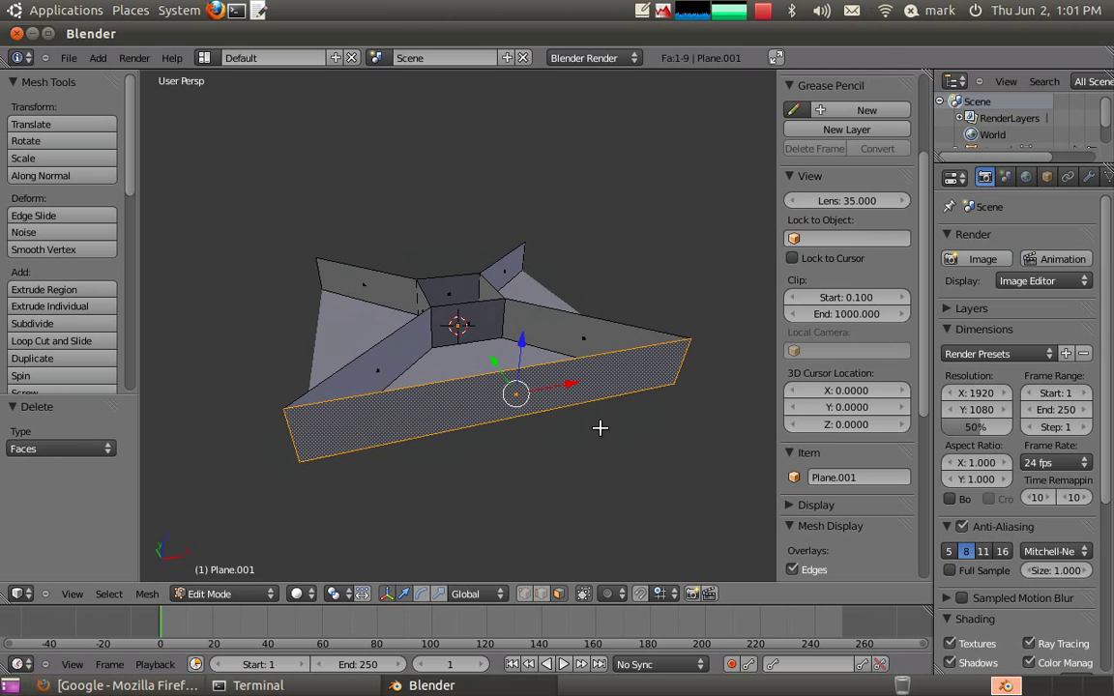
key("p")
left_click(599, 427)
key("Tab")
- Subdivide the separated wall's top and bottom edges into four panels
right_click(553, 396)
middle_click_drag(539, 481, 398, 449)
key("Tab")
left_click(541, 594)
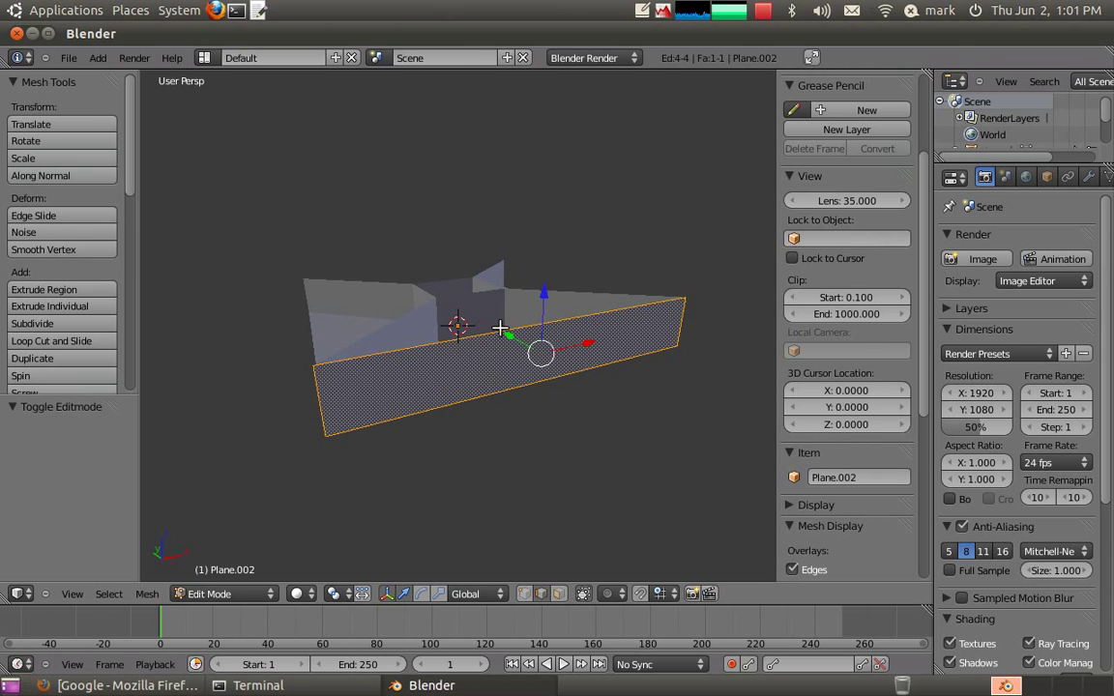
right_click(513, 378)
right_click(501, 393, "shift")
key("w")
left_click(545, 442)
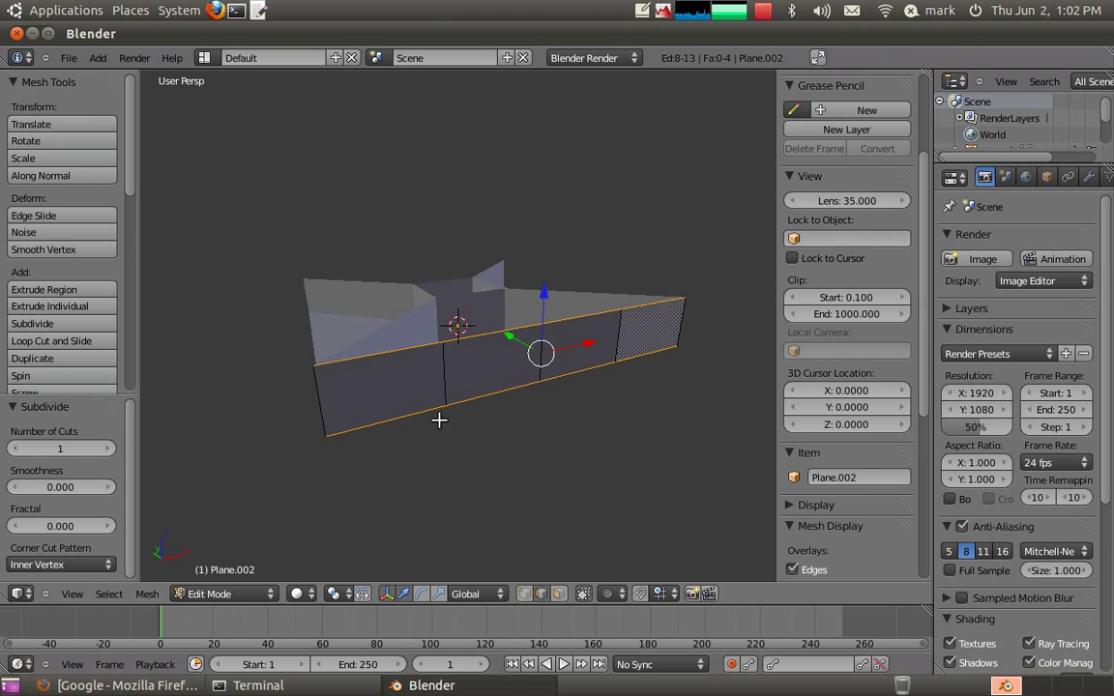
- Delete the faces of all four wall panels
key("ctrl+Tab")
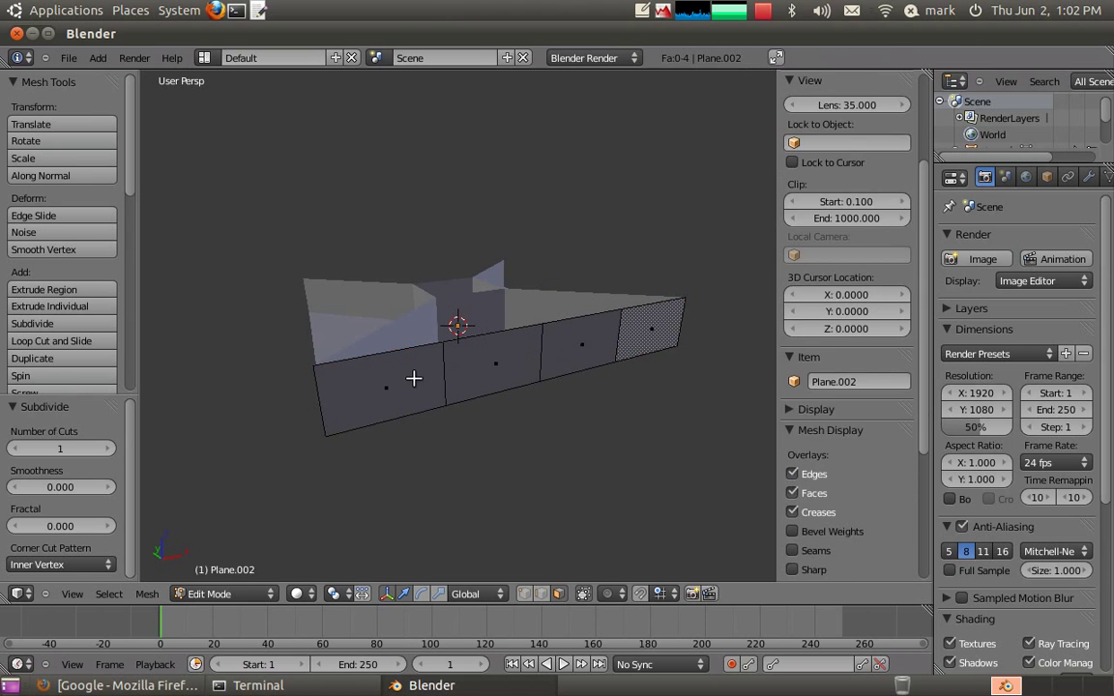
right_click(413, 378)
right_click(522, 366, "shift")
right_click(611, 344, "shift")
right_click(646, 331, "shift")
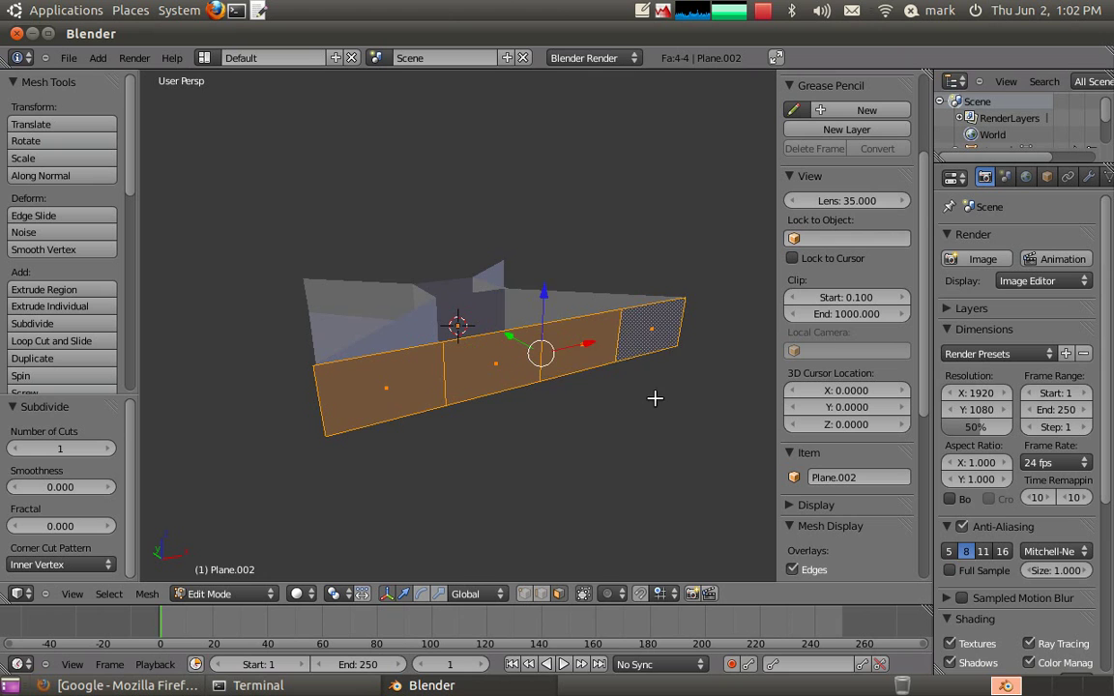
key("x")
left_click(623, 455)
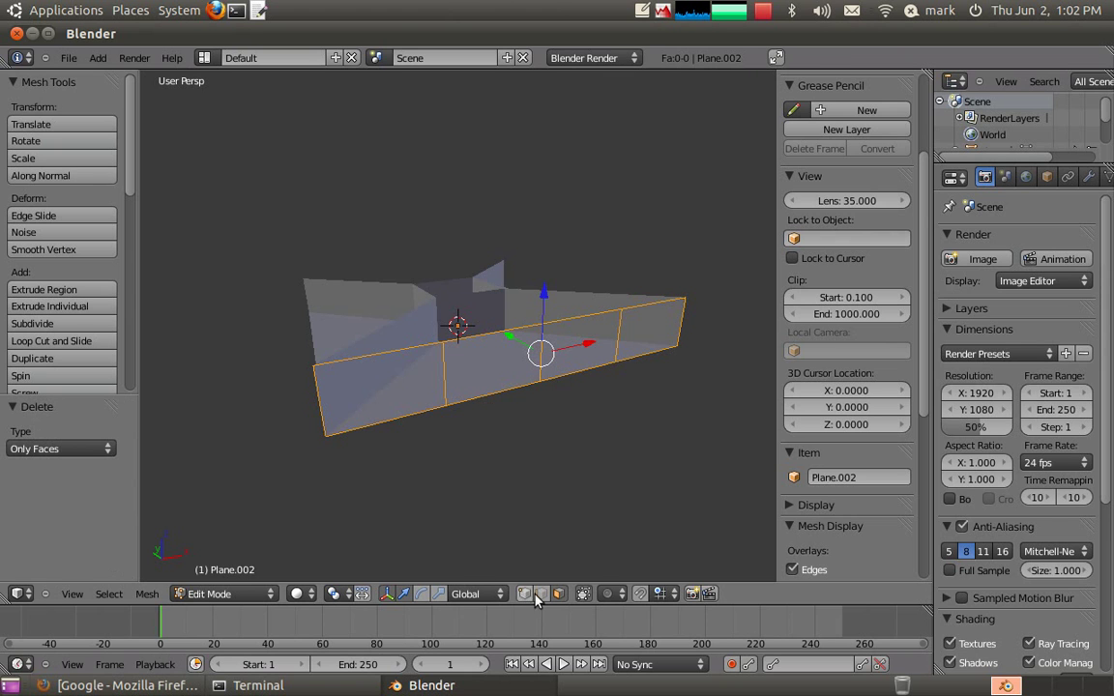
- Select the four edges around the left wall panel
key("ctrl+Tab")
right_click(426, 365)
right_click(444, 375, "shift")
right_click(378, 426, "shift")
right_click(318, 405, "shift")
- Extrude the edges, scale the new ring inward, and fill it with a window face
key("e")
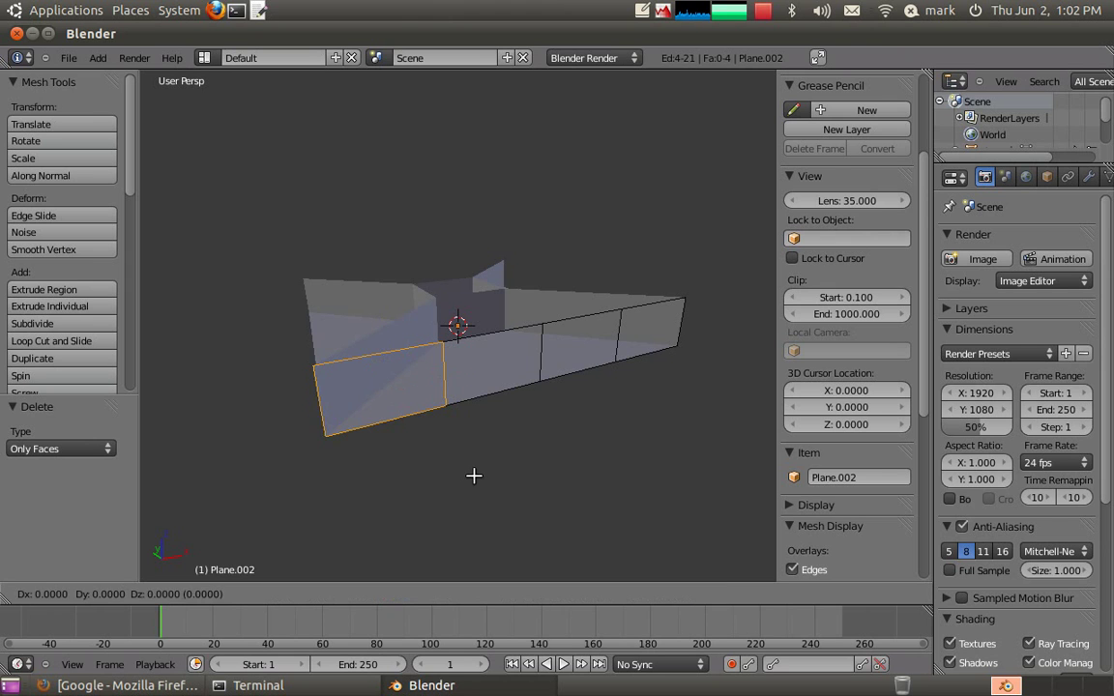
left_click(505, 489)
key("s")
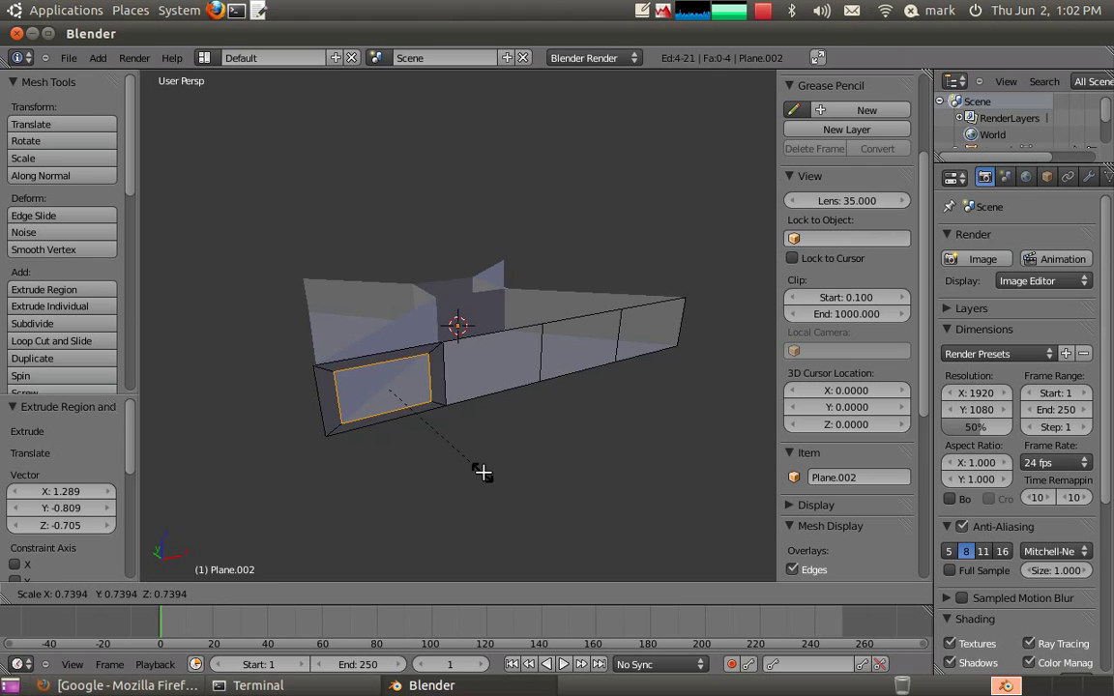
left_click(482, 470)
key("f")
middle_click_drag(463, 465, 420, 443)
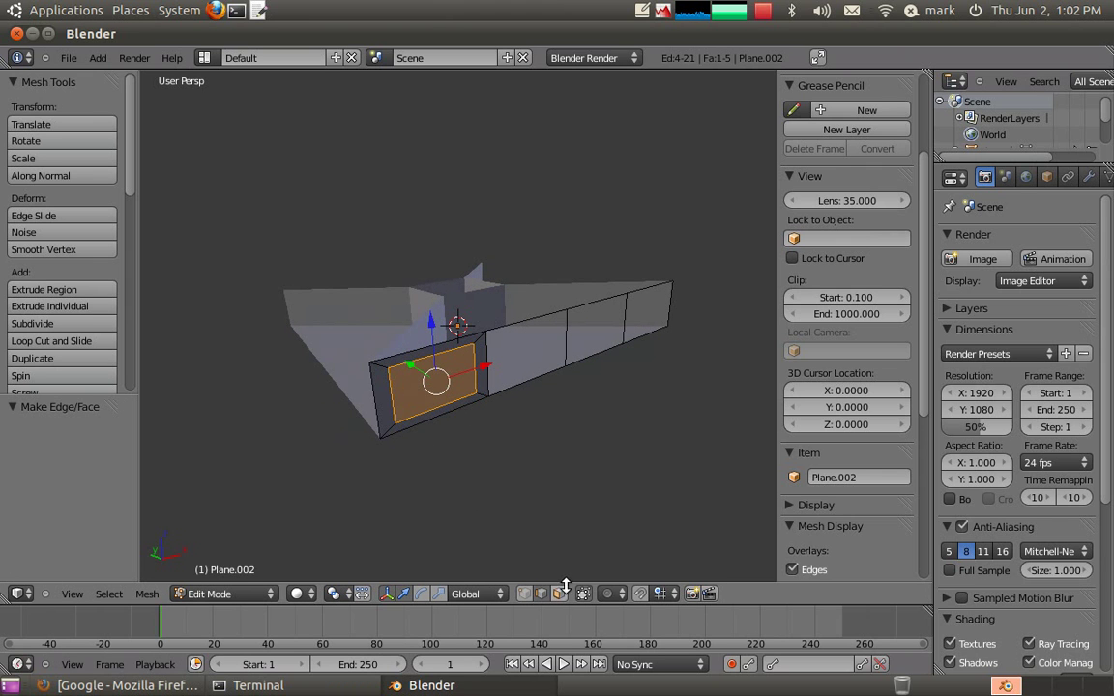
- Select the whole mesh and run Make Normals Consistent
key("a")
key("a")
key("space")
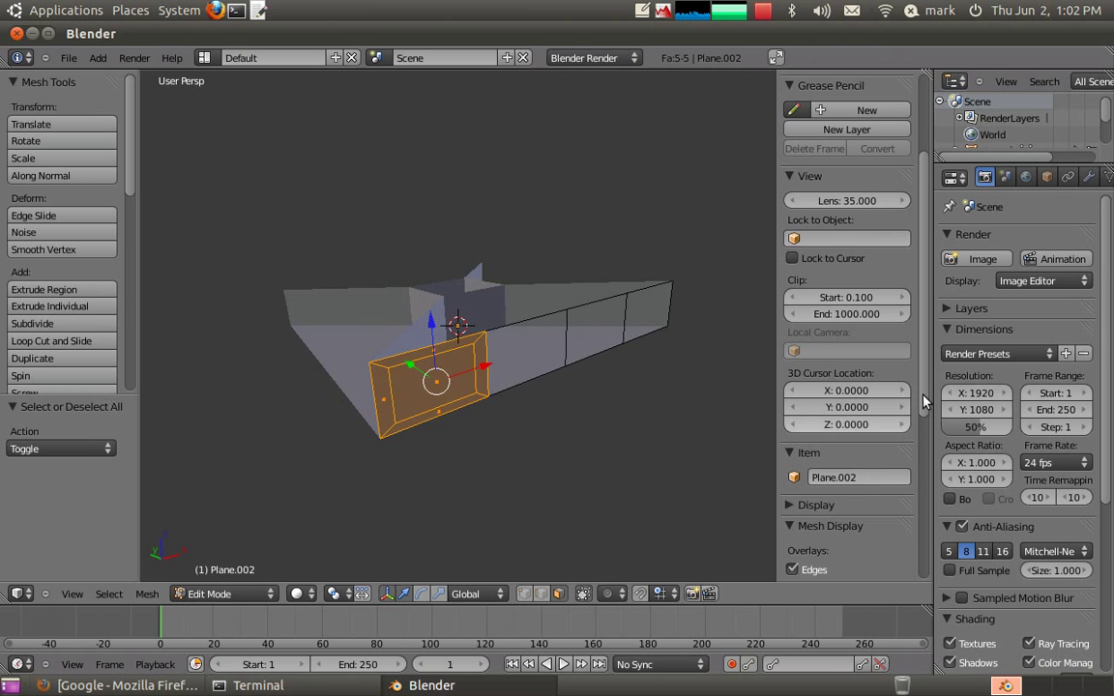
scroll(861, 425, "down", 5)
middle_click_drag(569, 465, 483, 461)
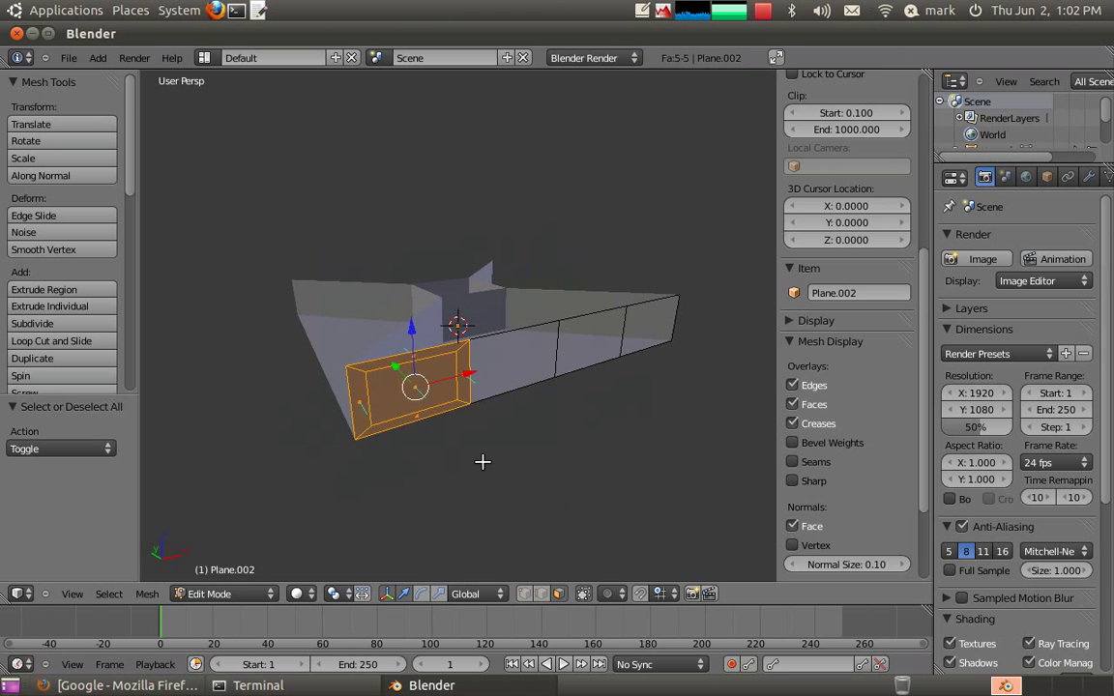
key("a")
key("a")
key("space")
type("make no")
left_click(542, 484)
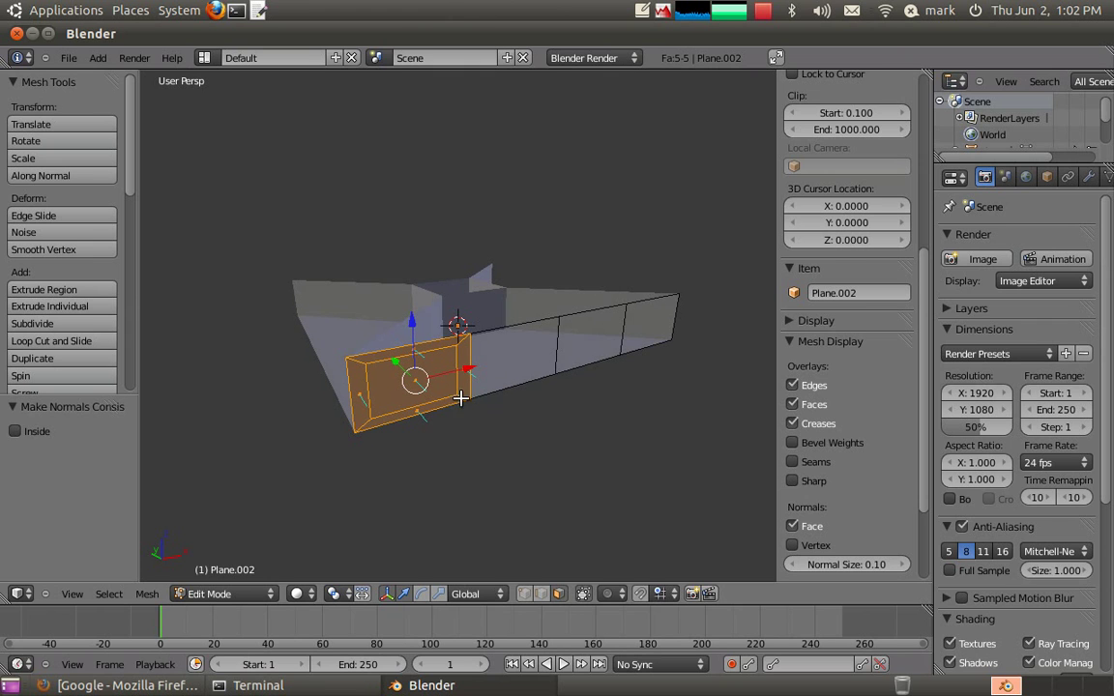
- Enable vertex snapping and copy the framed window panel three times along X
left_click(640, 593)
left_click(659, 594)
left_click(648, 552)
key("e")
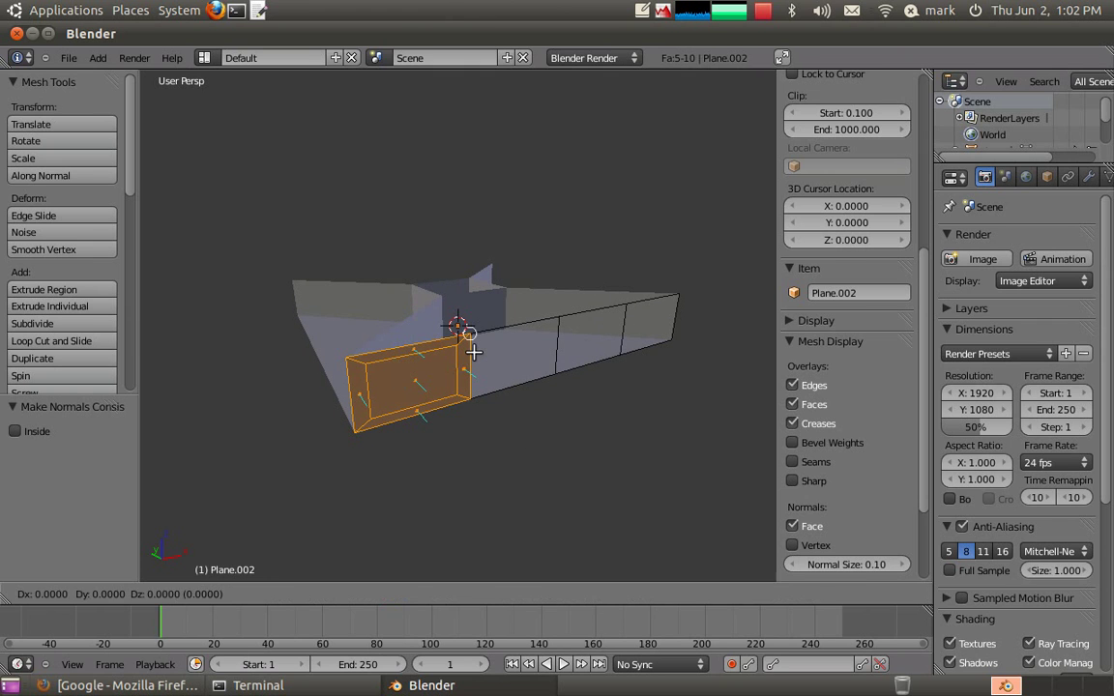
key("x")
left_click(557, 336)
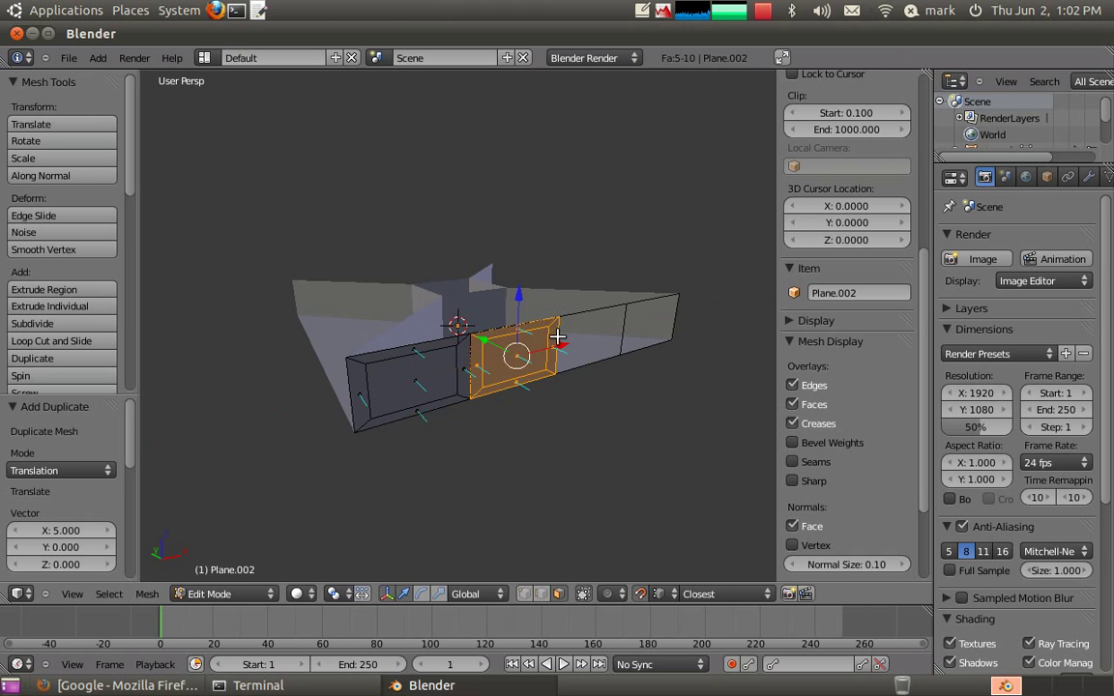
key("e")
key("x")
left_click(626, 312)
key("e")
key("x")
left_click(674, 306)
- Select all and run Remove Doubles to merge vertices between the panels
key("a")
key("a")
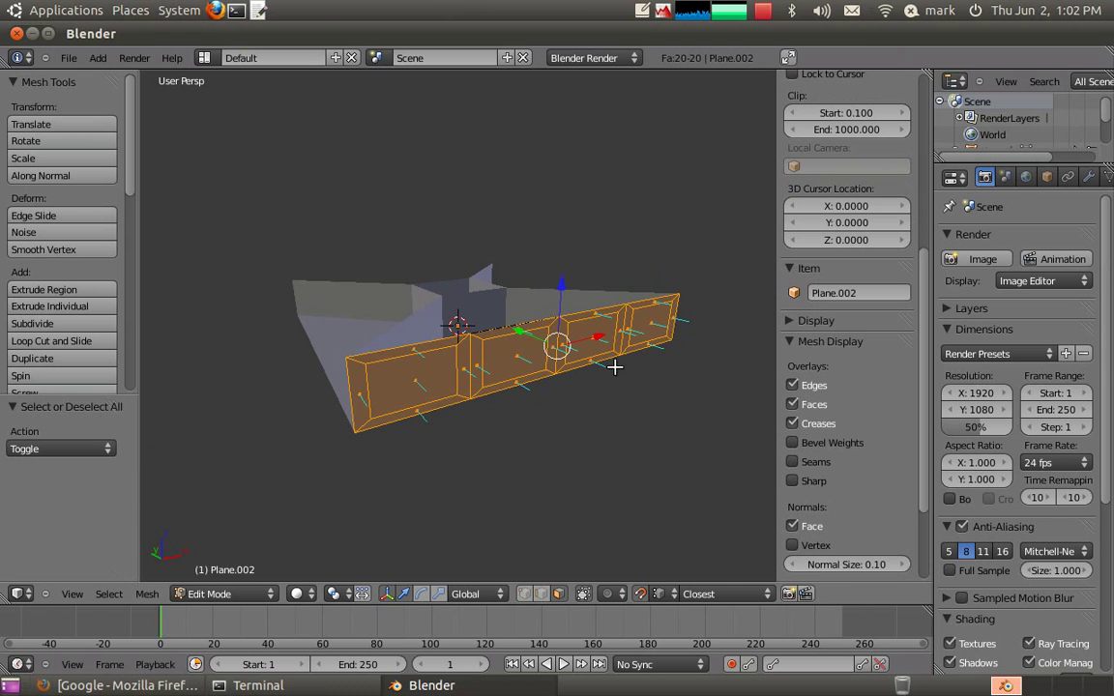
key("space")
type("remove d")
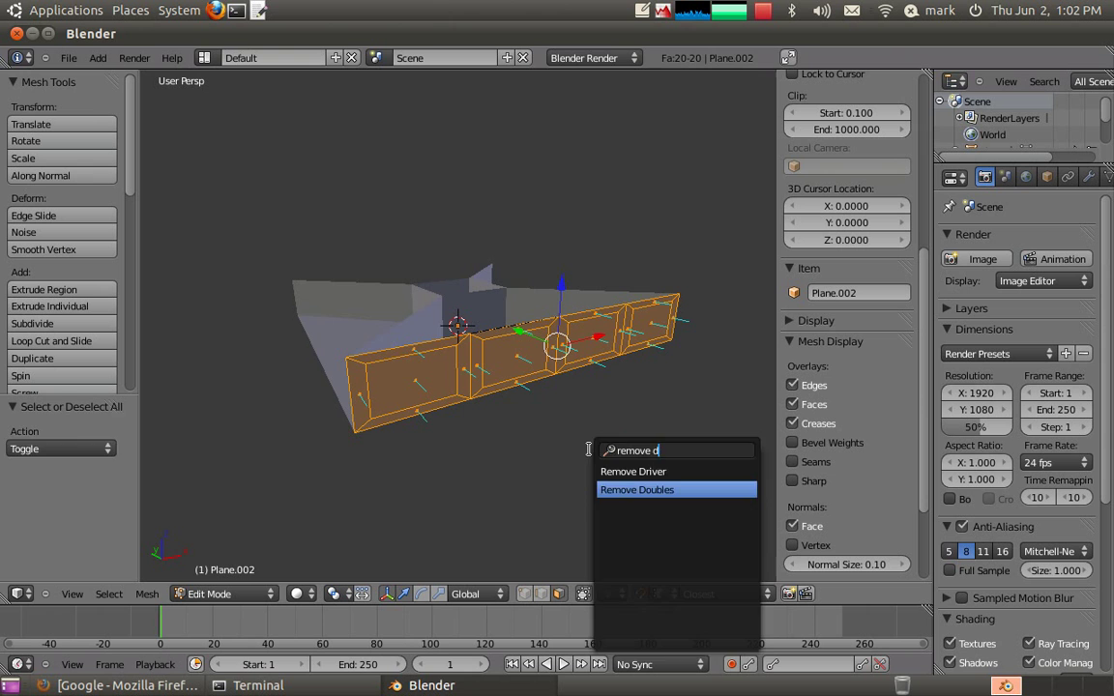
key("Return")
middle_click_drag(566, 440, 502, 430)
- Re-enter Edit Mode and run Remove Doubles again on the whole mesh
key("Tab")
key("Tab")
scroll(569, 426, "up", 3)
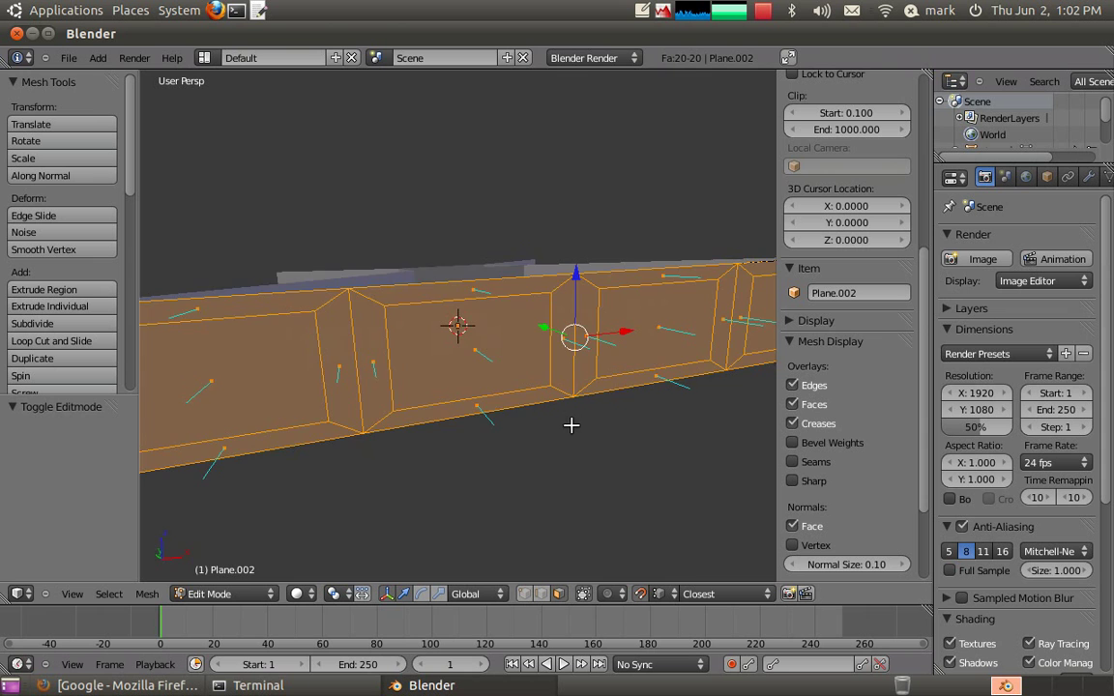
middle_click_drag(569, 425, 512, 388)
scroll(552, 424, "down", 3)
scroll(570, 414, "up", 3)
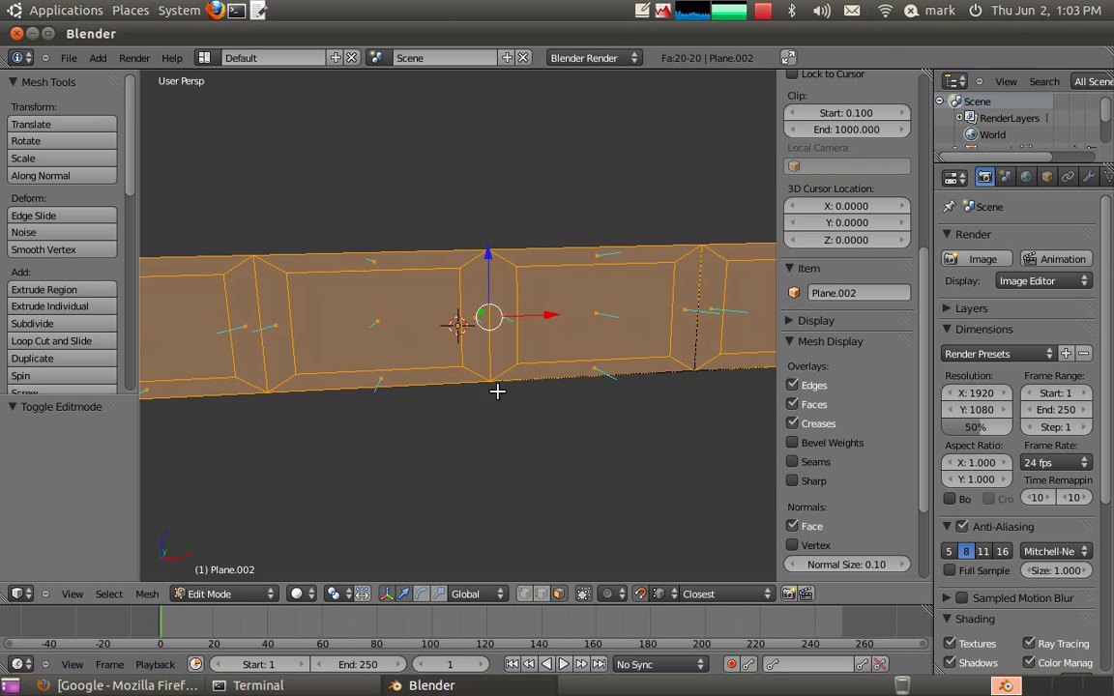
key("a")
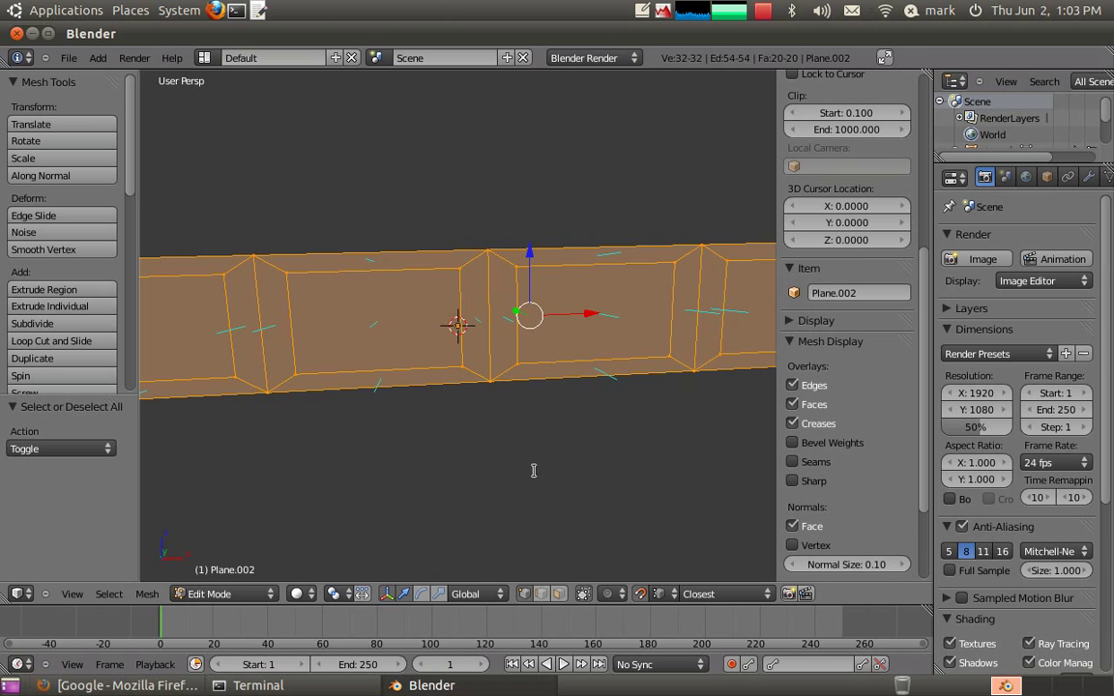
key("a")
key("space")
left_click(603, 488)
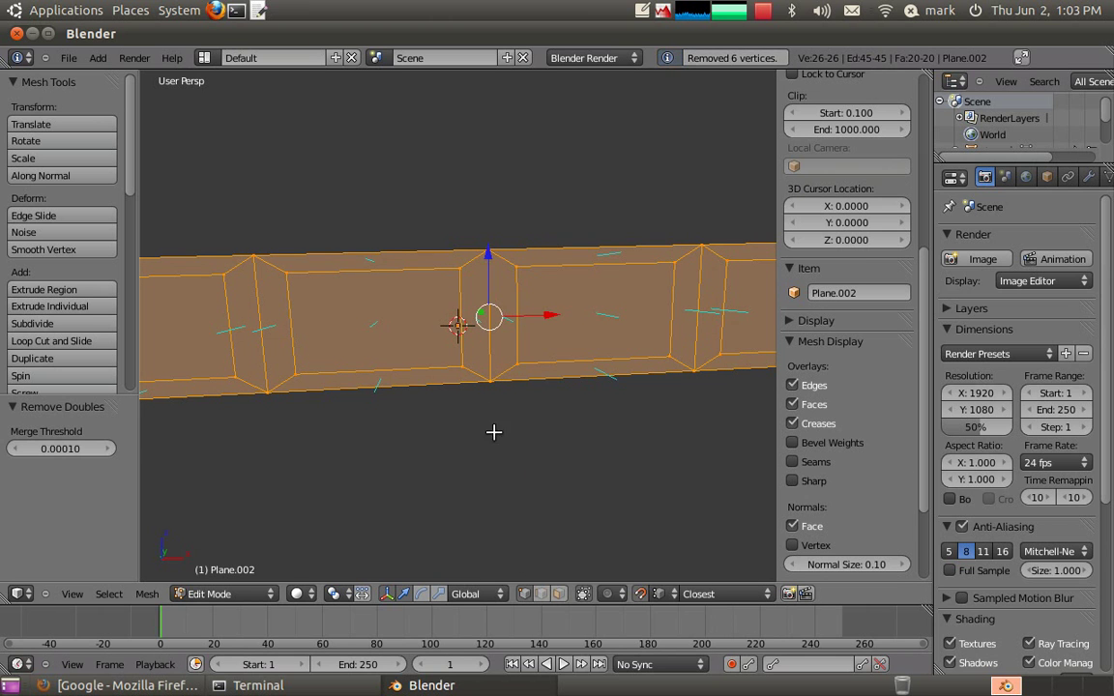
middle_click_drag(500, 432, 511, 435)
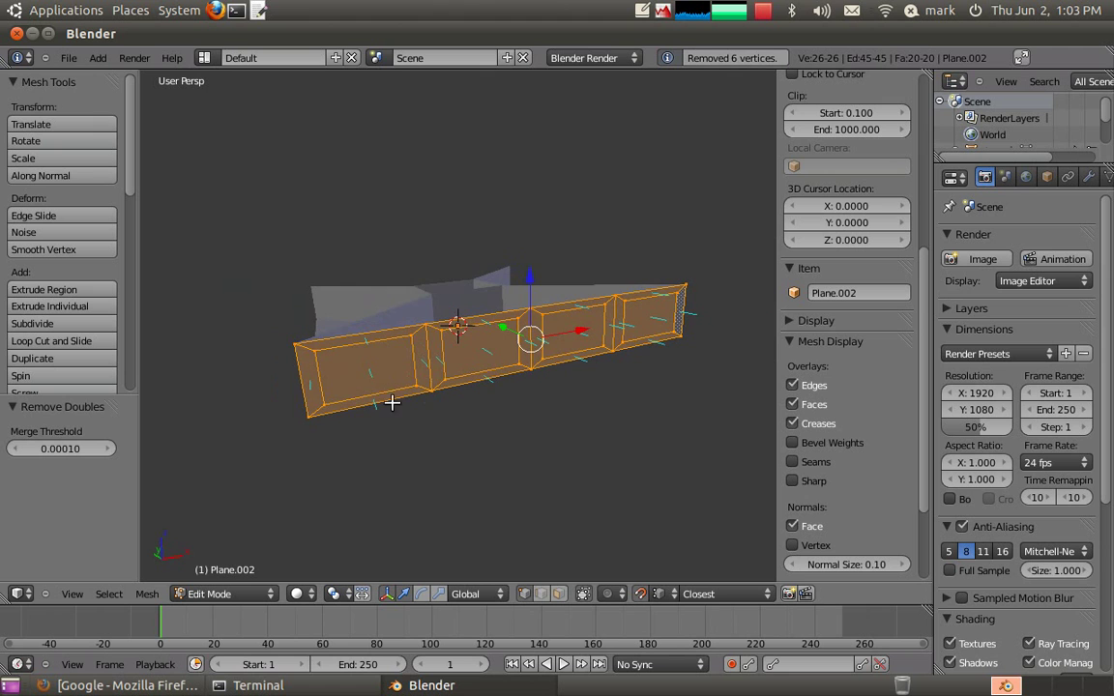
- Select the four window faces in face mode
left_click(558, 594)
left_click(345, 353)
left_click(499, 354, "shift")
left_click(573, 334, "shift")
left_click(645, 322, "shift")
middle_click_drag(479, 360, 498, 380)
- Separate the four window faces into their own object and select it
key("p")
left_click(553, 477)
key("Tab")
right_click(513, 367)
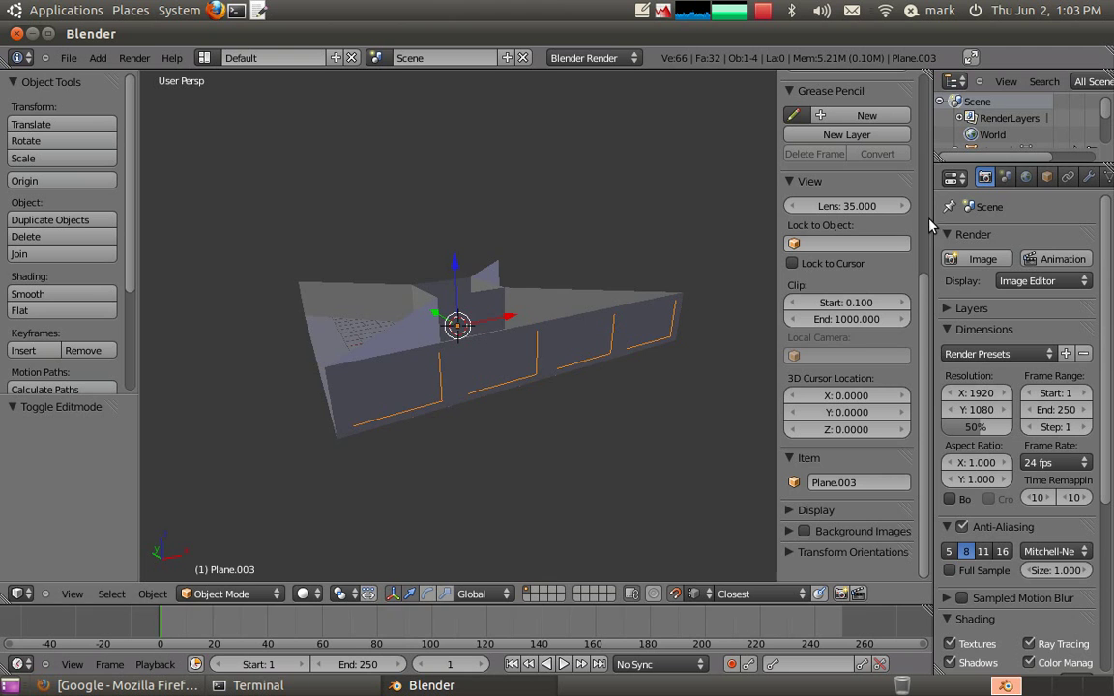
- Give the window object a new light-blue material named 'Window'
left_click_drag(934, 218, 877, 215)
left_click(1078, 176)
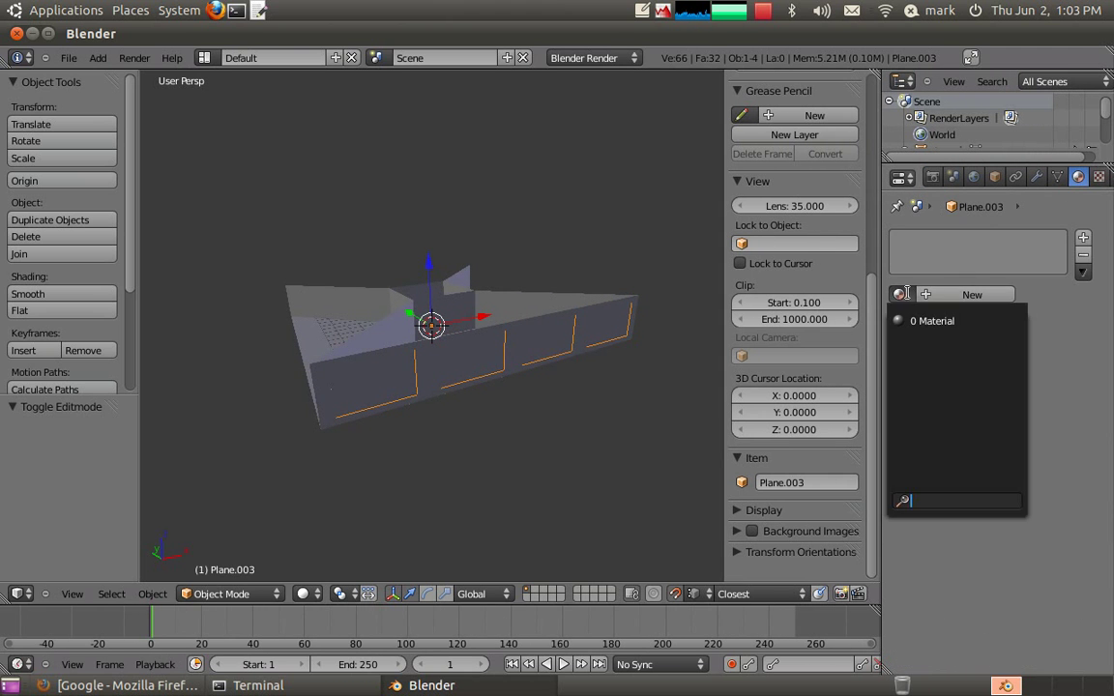
left_click(951, 295)
left_click(936, 295)
type("Window")
key("Return")
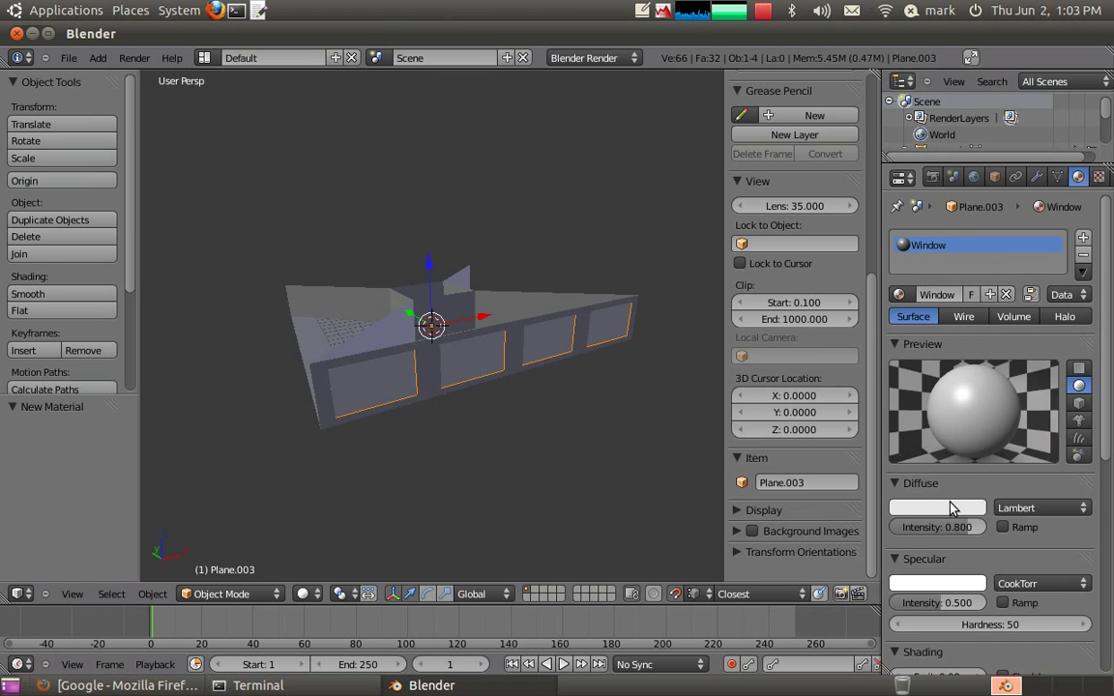
left_click(951, 505)
left_click(914, 312)
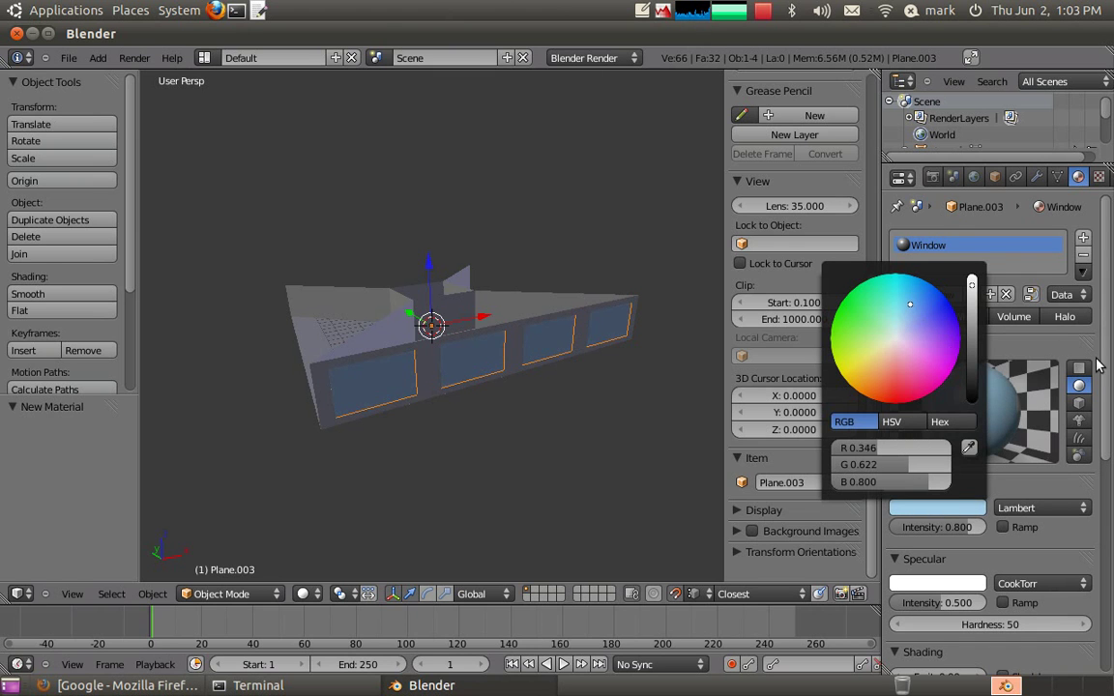
- Enable Z Transparency with alpha 0.5 and turn on object display transparency
scroll(1107, 367, "down", 5)
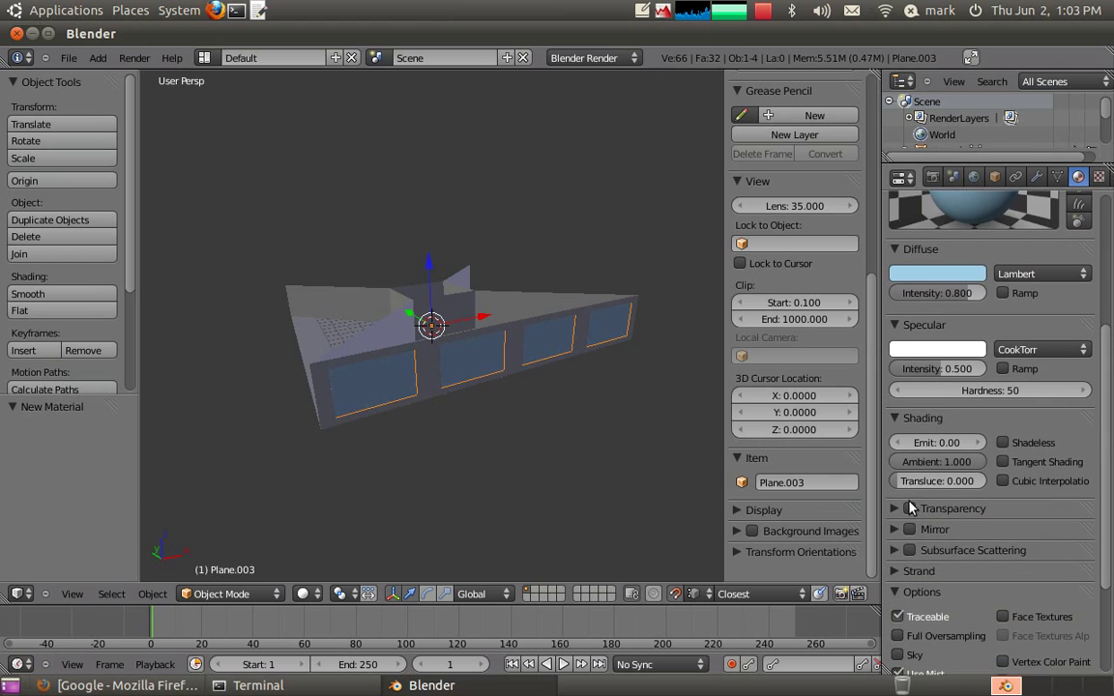
left_click(895, 510)
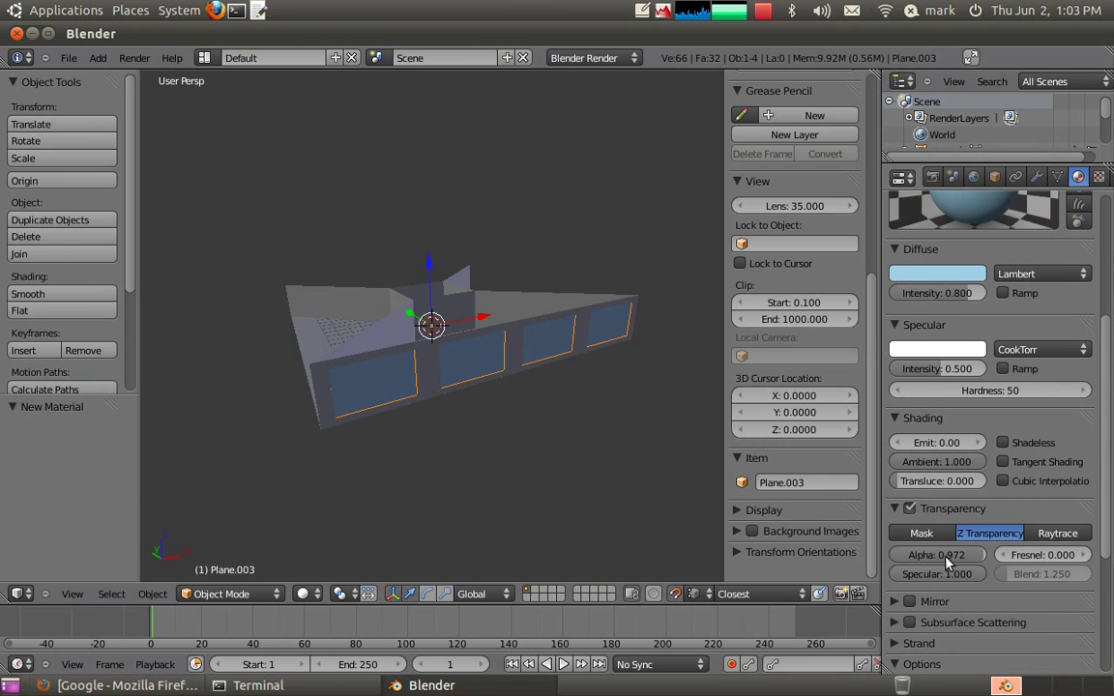
left_click(910, 554)
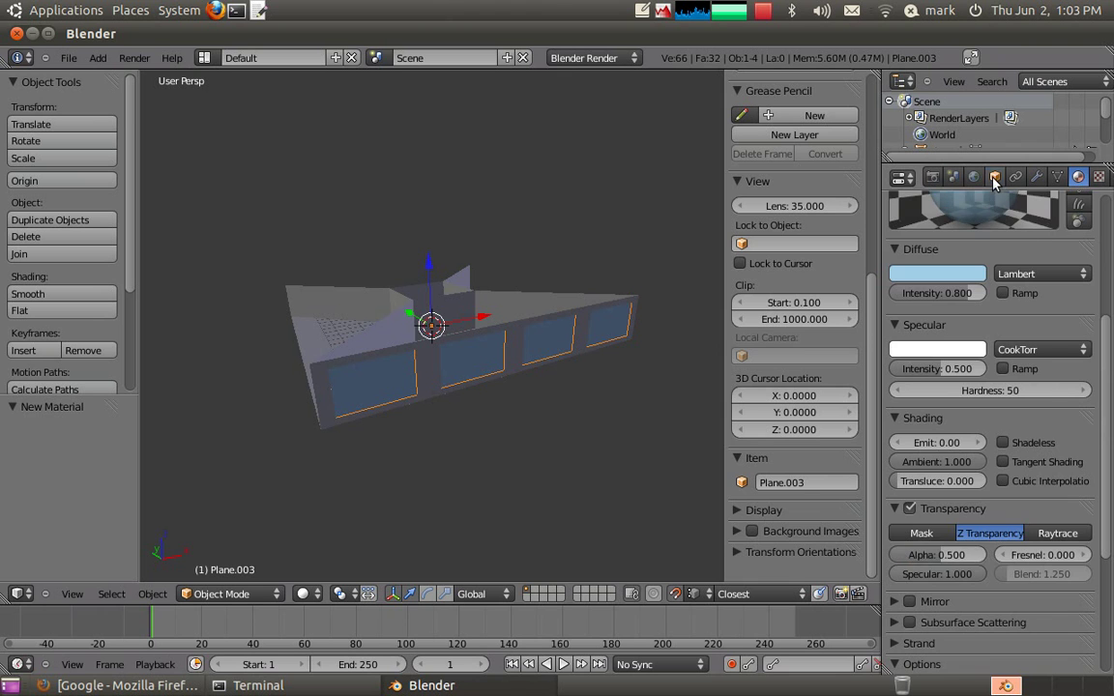
left_click(995, 177)
scroll(1103, 532, "down", 2)
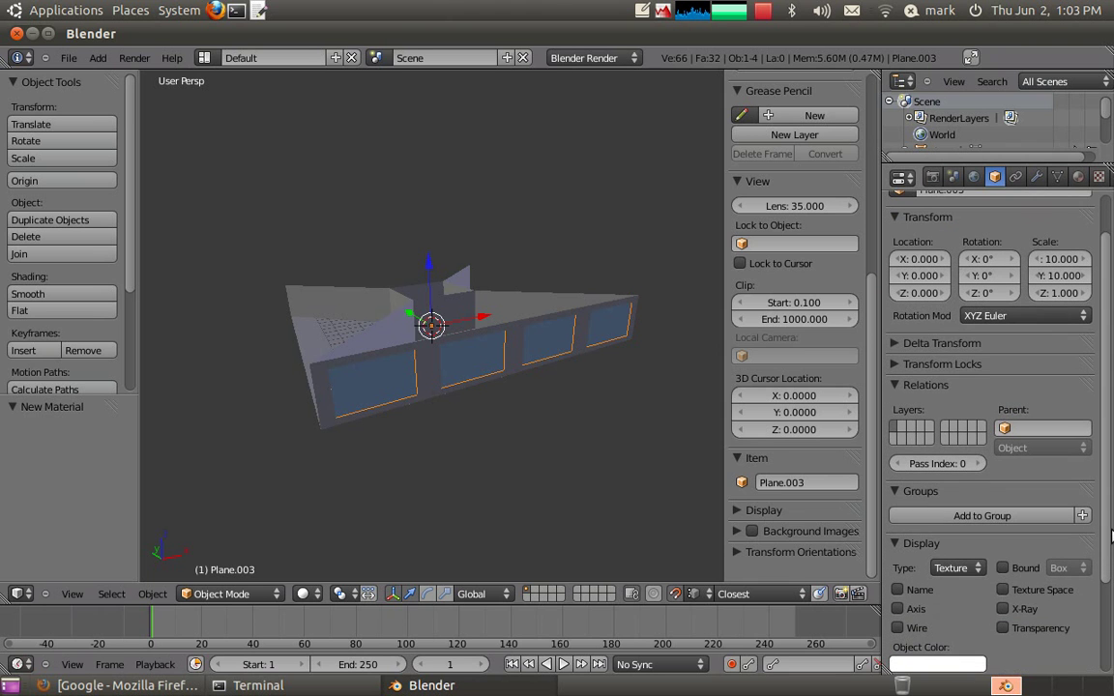
left_click(1023, 626)
middle_click_drag(600, 422, 431, 336)
- Select the front wall and window panes and duplicate them 20 units along Y
right_click(528, 369)
right_click(557, 352)
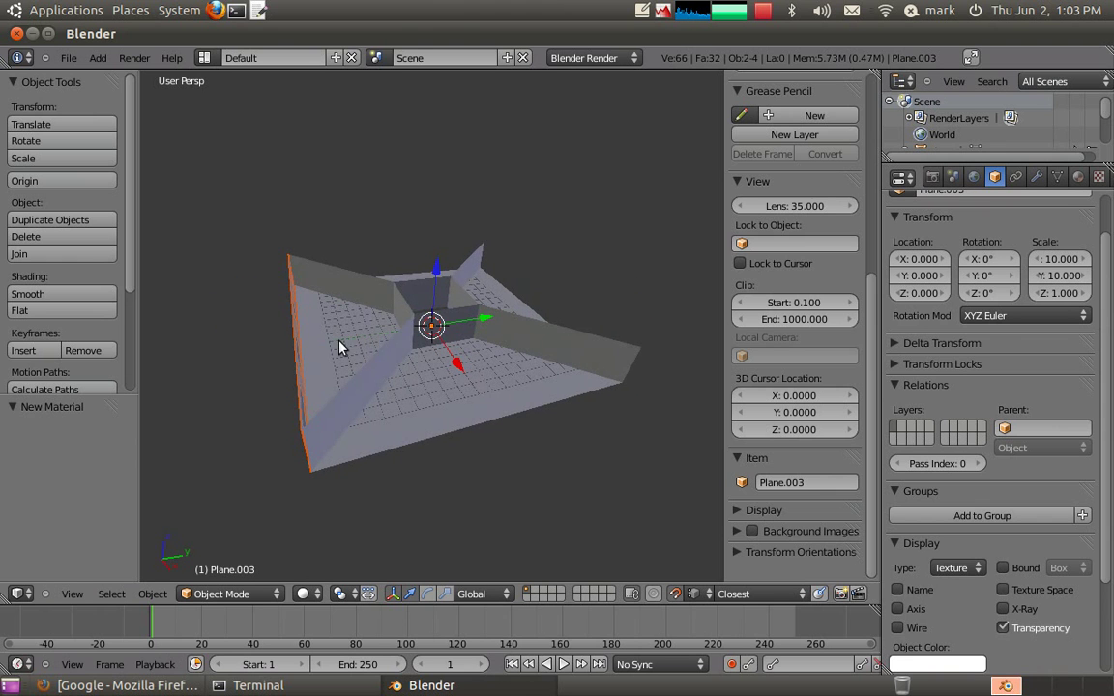
key("shift+d")
type("x")
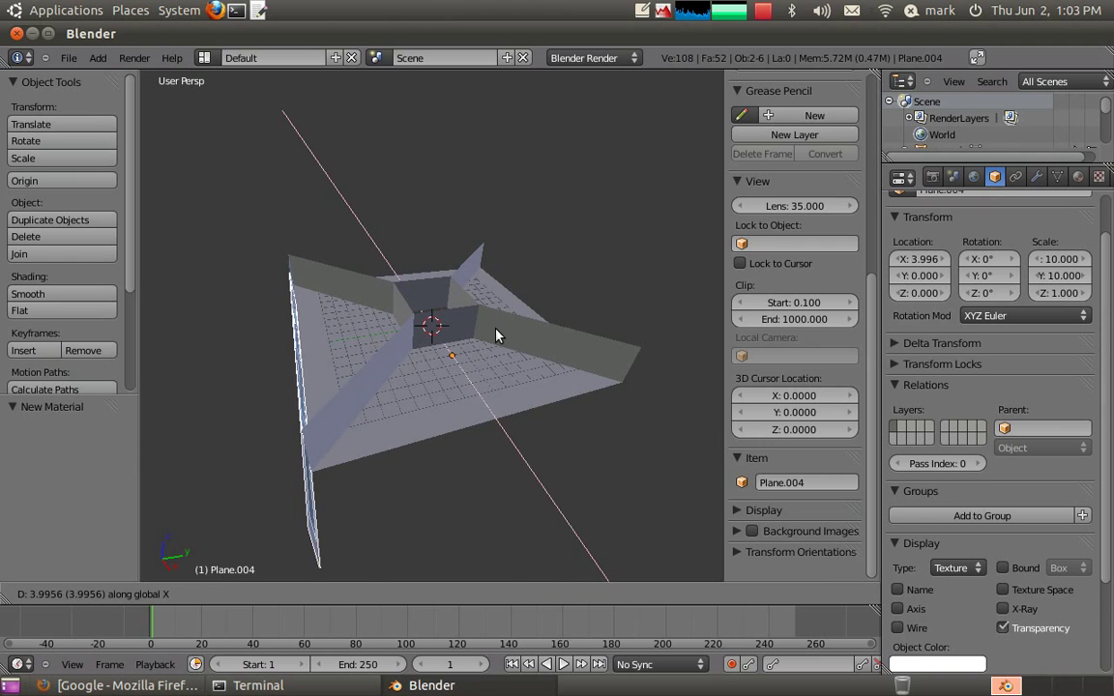
type("y20")
key("Return")
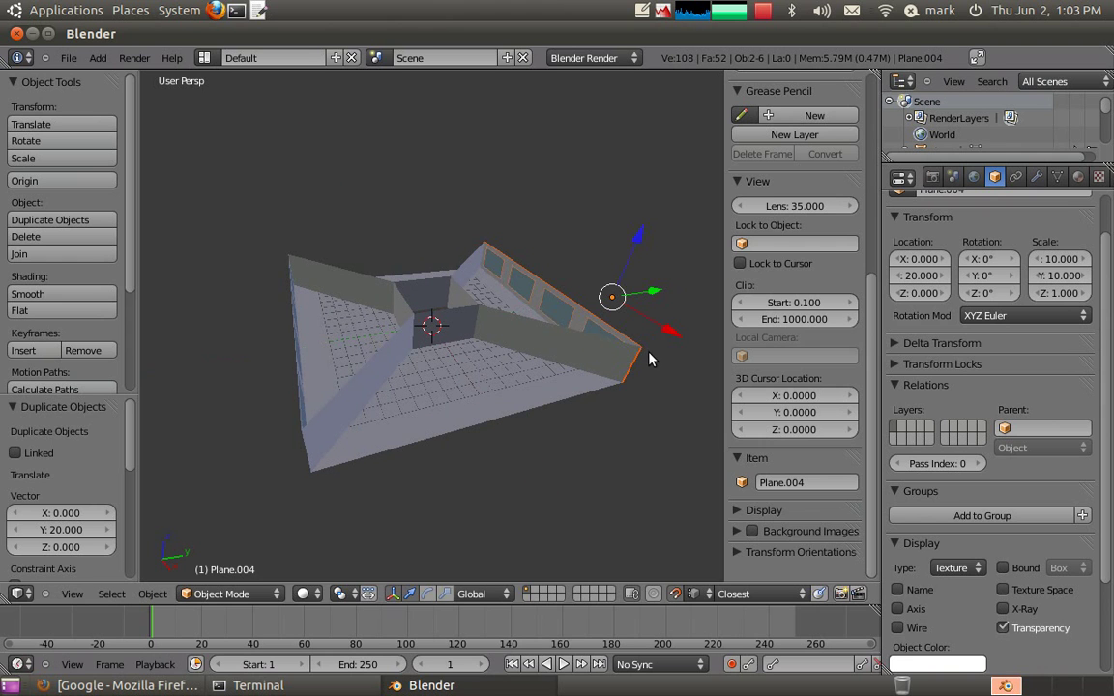
- Duplicate the wall again, rotate the copy 90° about Z and move it -20 along Y
key("shift+d")
right_click(564, 373)
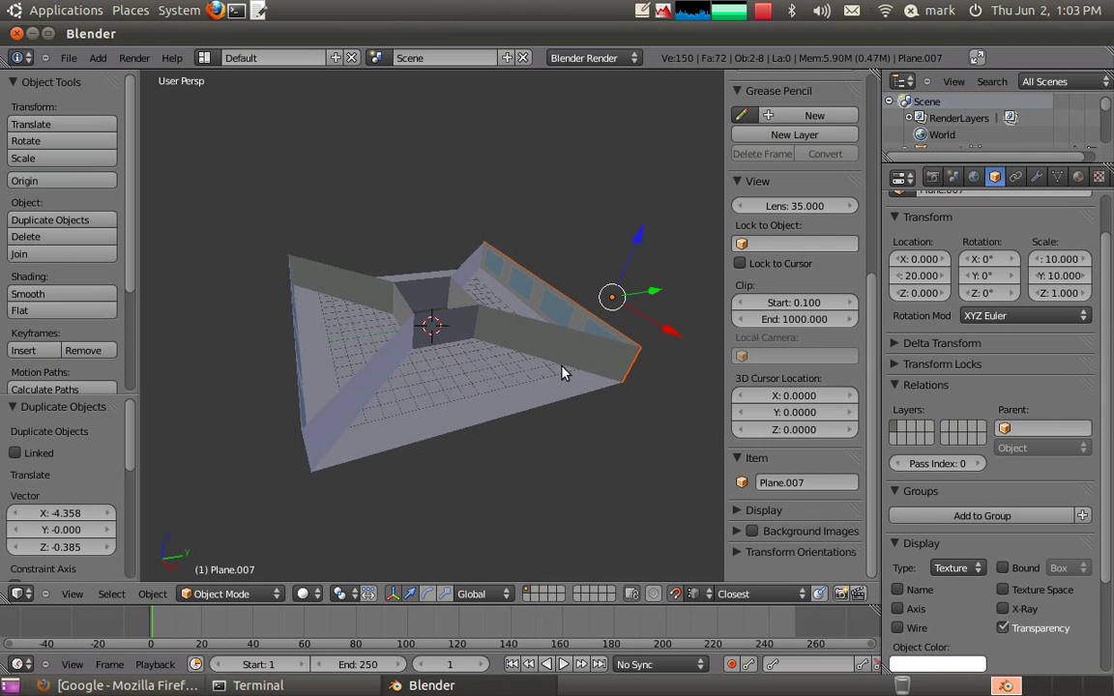
type("rz90")
key("Return")
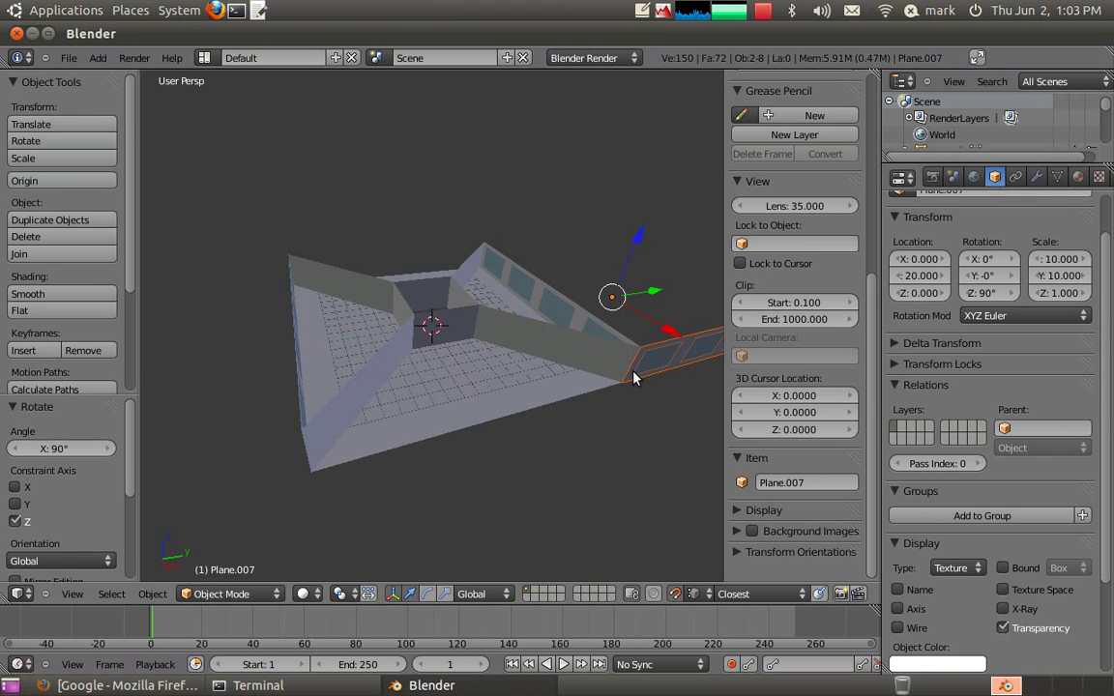
type("gy-20")
key("Return")
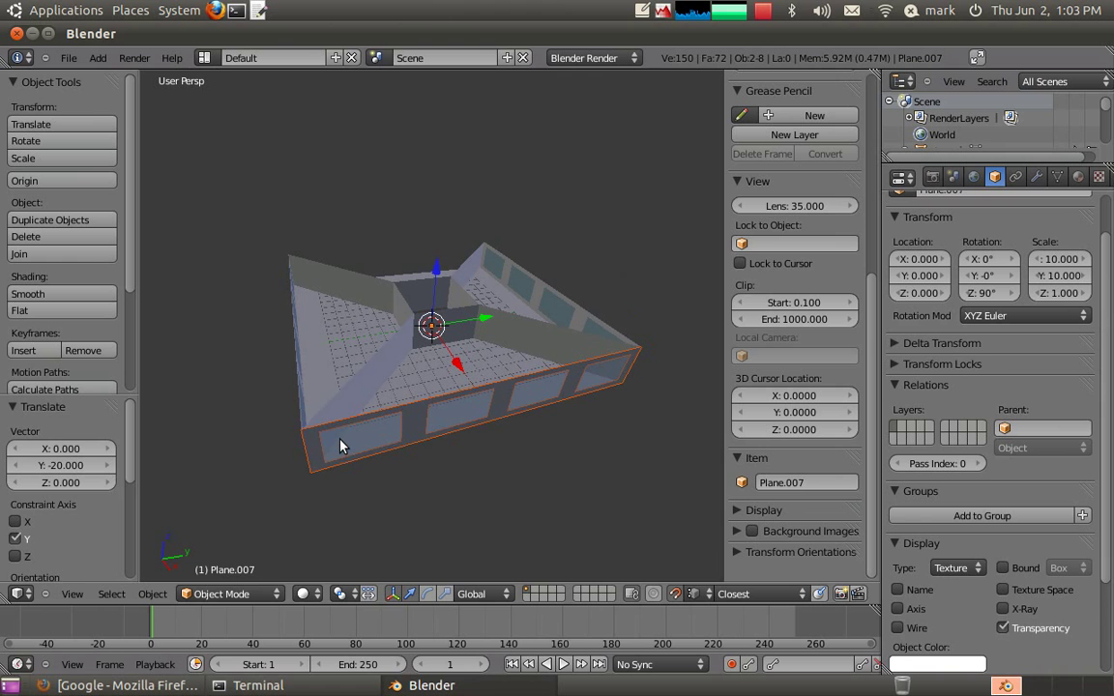
- Copy the rotated wall to X -20, then view the courtyard from above
key("shift+d")
type("x")
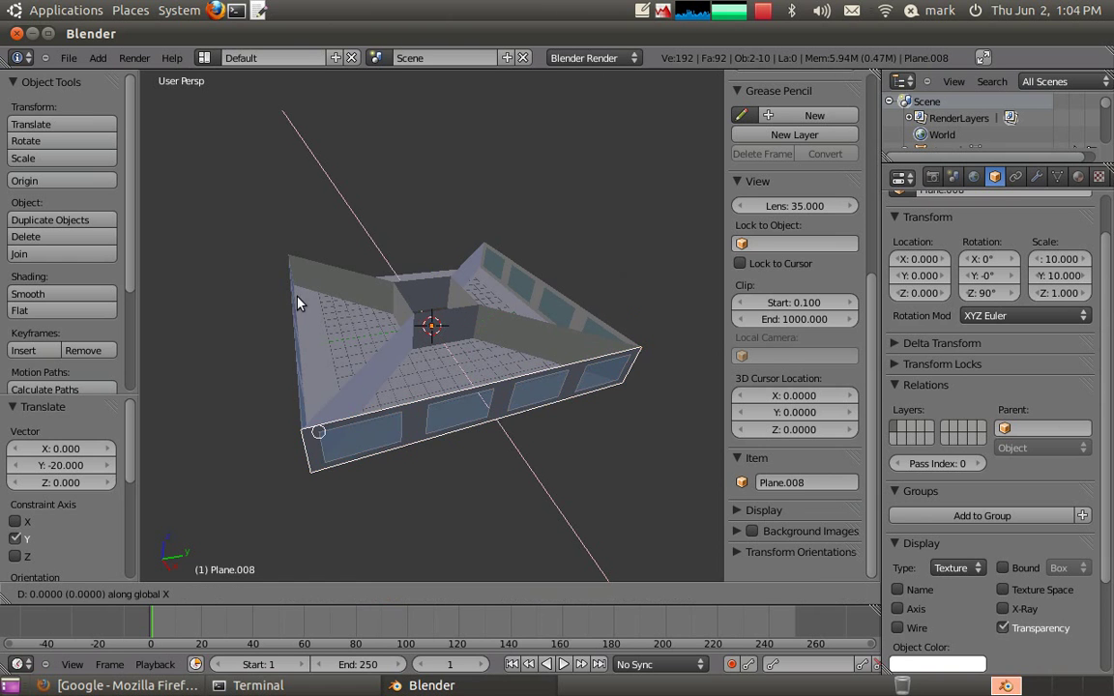
type("-20")
key("Return")
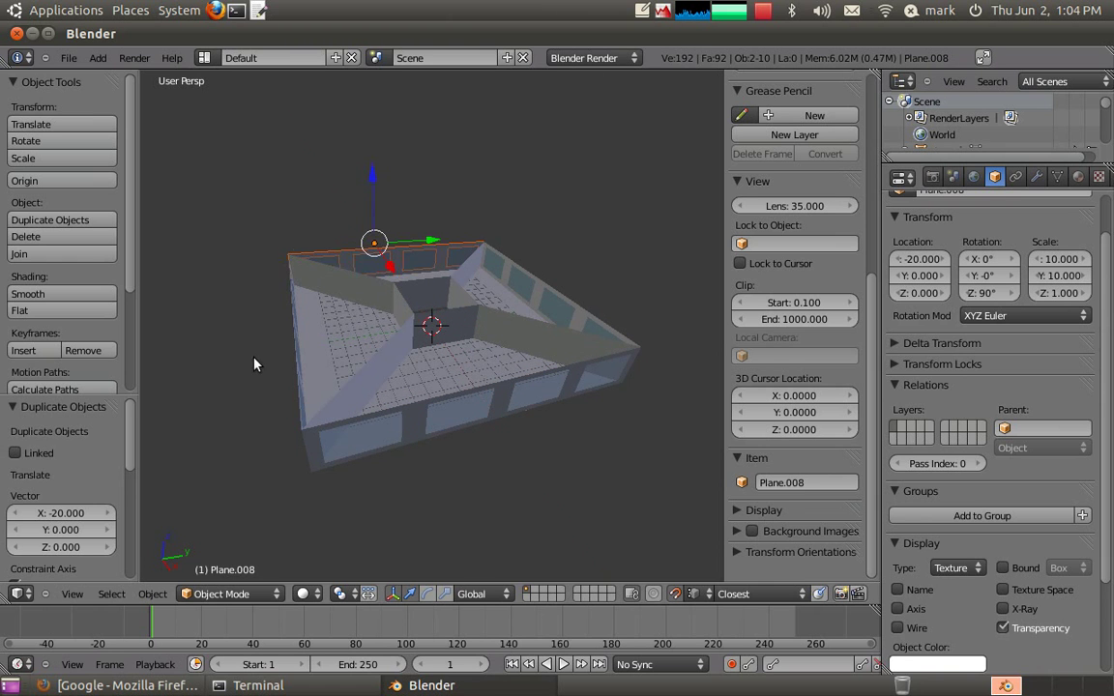
middle_click_drag(248, 373, 529, 409)
middle_click_drag(487, 373, 411, 285)
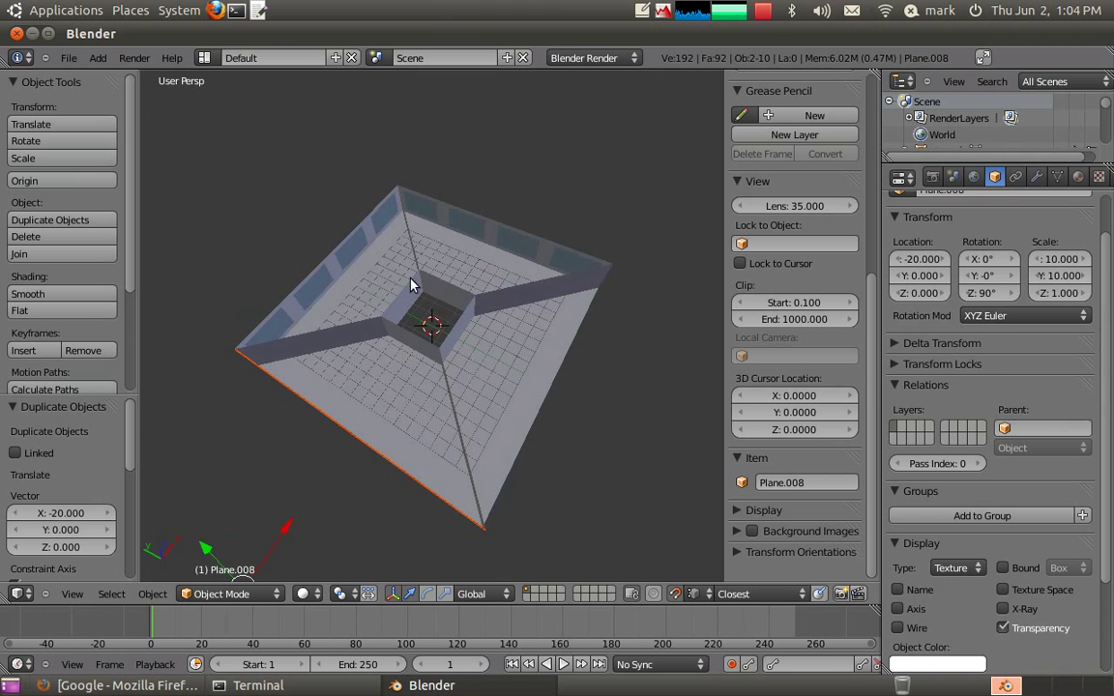
- Separate the upper-left, upper-right and lower-right floor faces into their own objects
right_click(389, 413)
key("Tab")
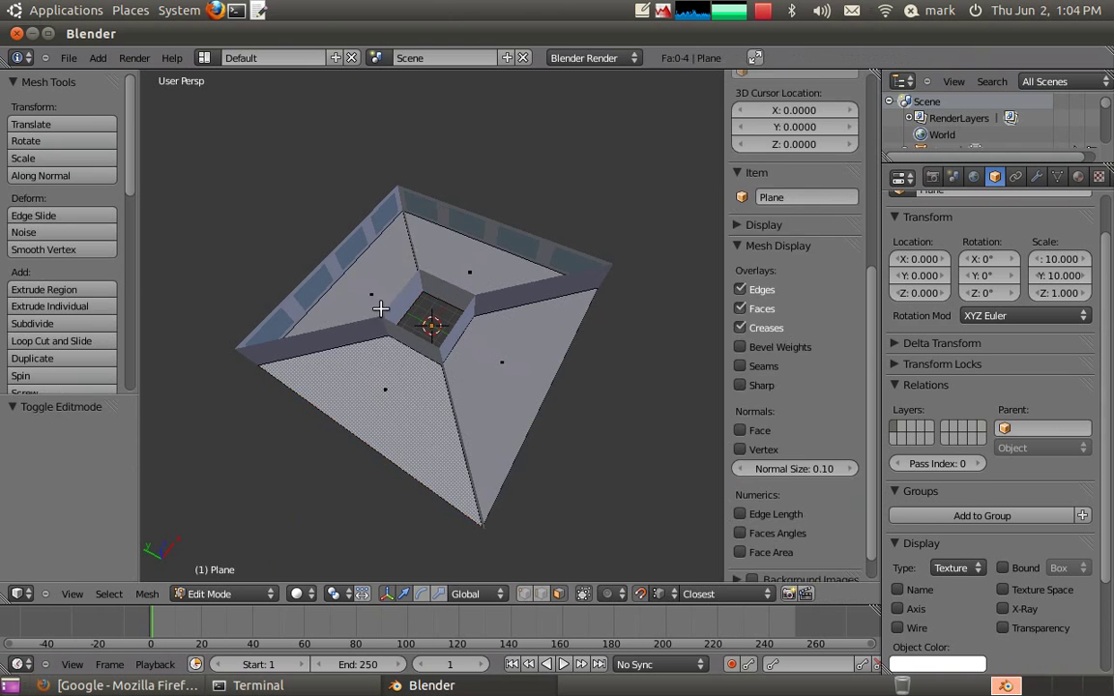
right_click(368, 292)
key("p")
left_click(368, 292)
right_click(465, 274)
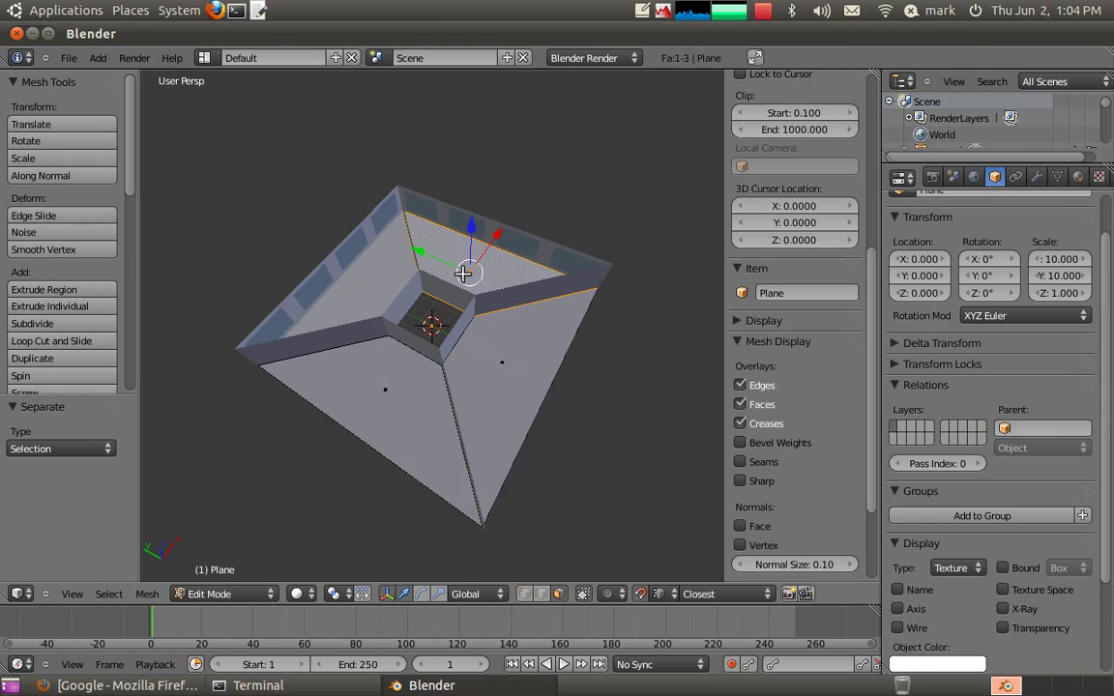
key("p")
left_click(463, 275)
right_click(497, 359)
key("p")
left_click(493, 360)
key("Tab")
- Set every object's origin to its geometry
key("a")
key("a")
left_click(153, 593)
mouse_move(232, 535)
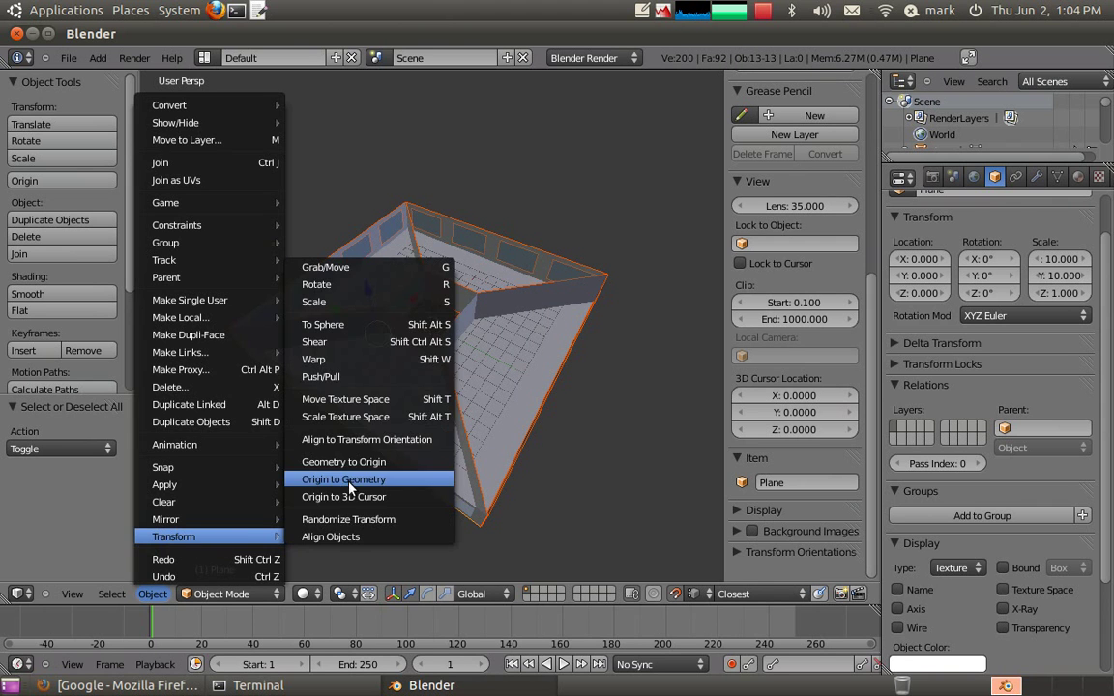
left_click(314, 432)
middle_click_drag(350, 488, 406, 389)
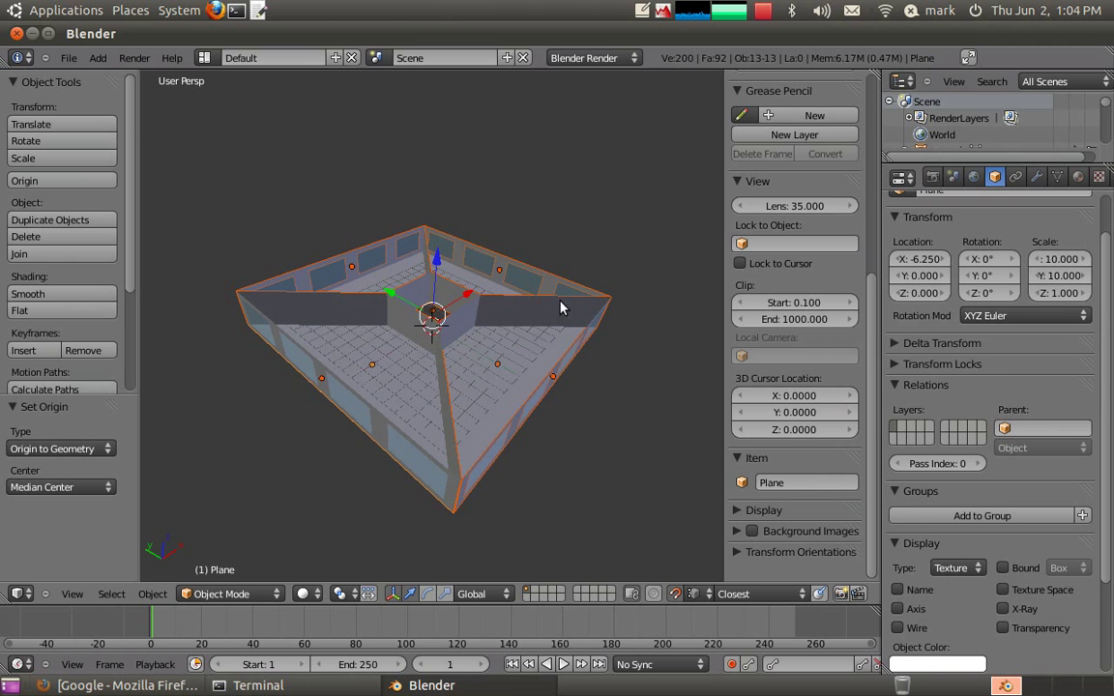
mouse_move(373, 429)
middle_mouse_down()
mouse_move(366, 413)
mouse_move(385, 416)
middle_mouse_up()
key("a")
key("a")
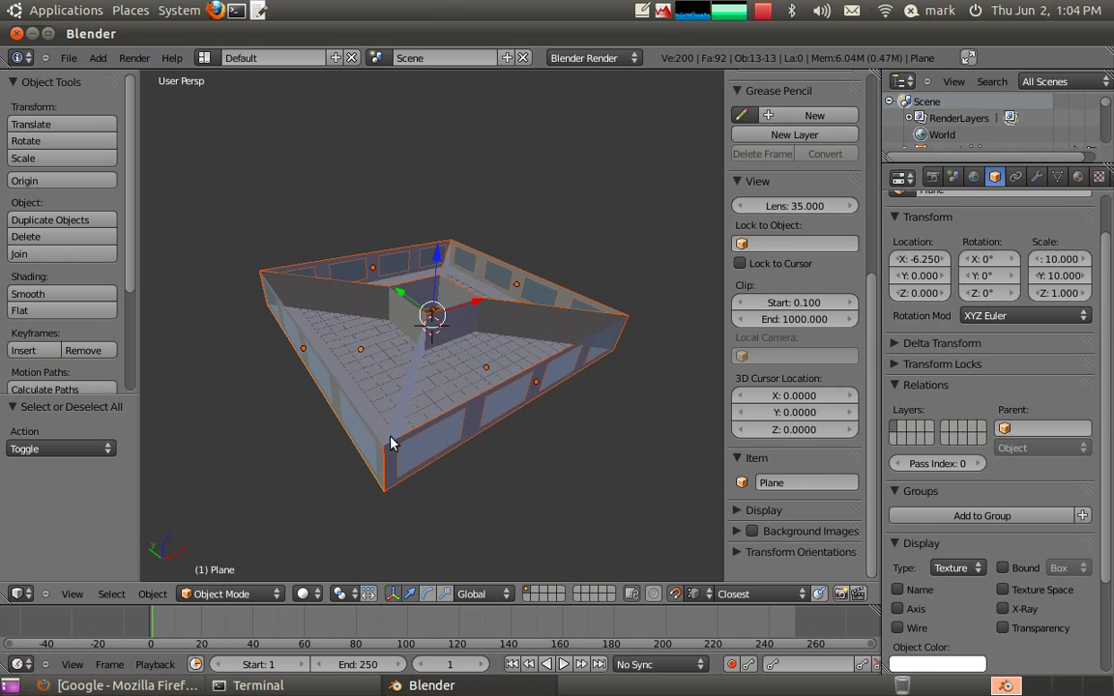
middle_click_drag(430, 449, 439, 366)
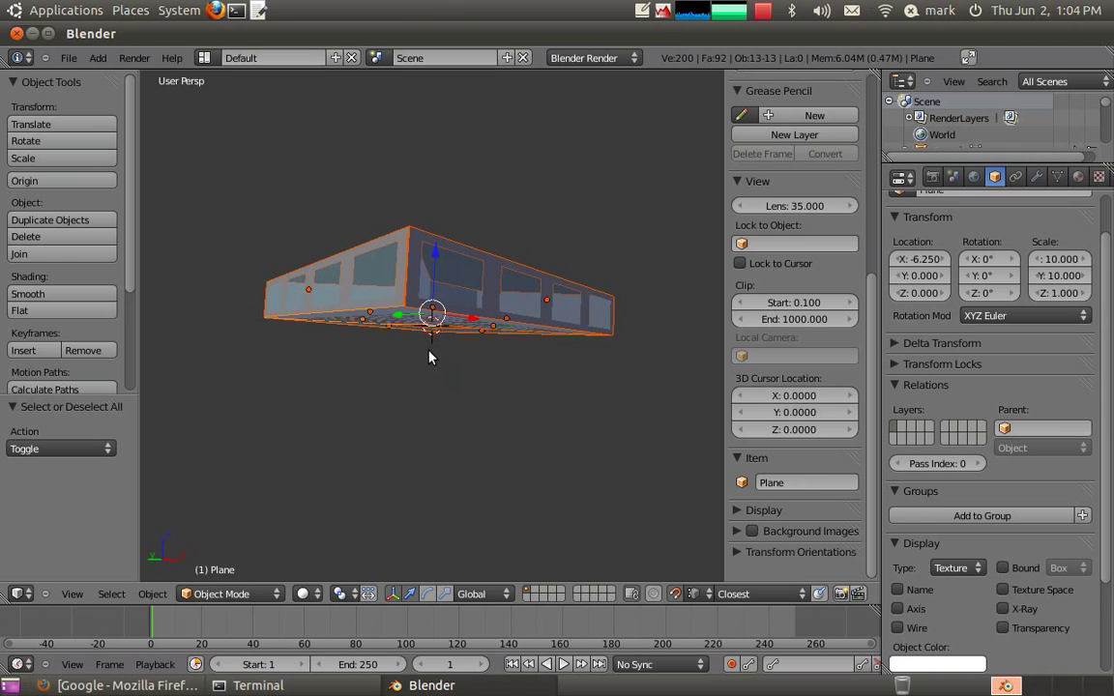
- Duplicate the storey and raise the copy to Z 3 as the second storey
key("shift+d")
key("z")
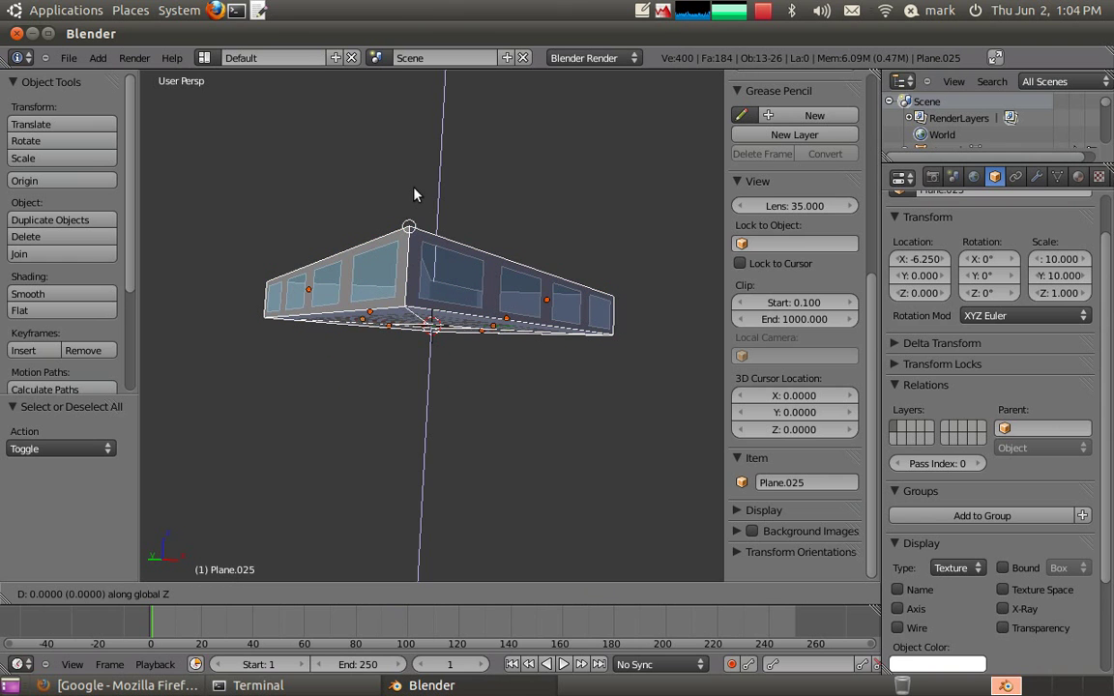
left_click(429, 161)
key("g")
key("z")
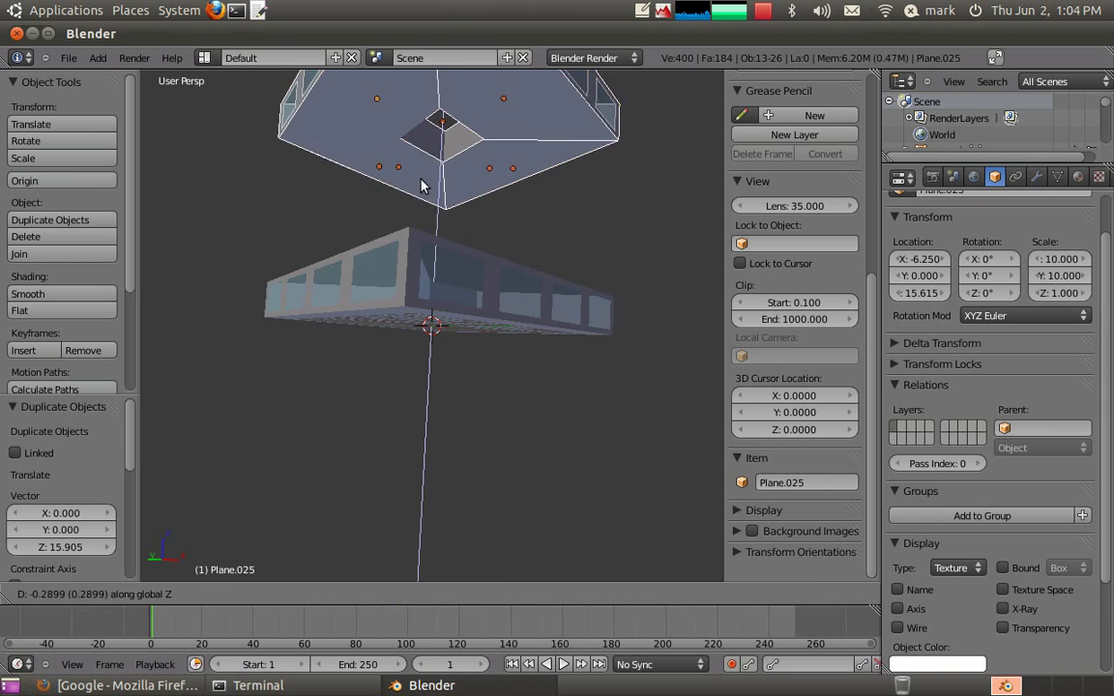
left_click(392, 254)
middle_click_drag(400, 248, 400, 233)
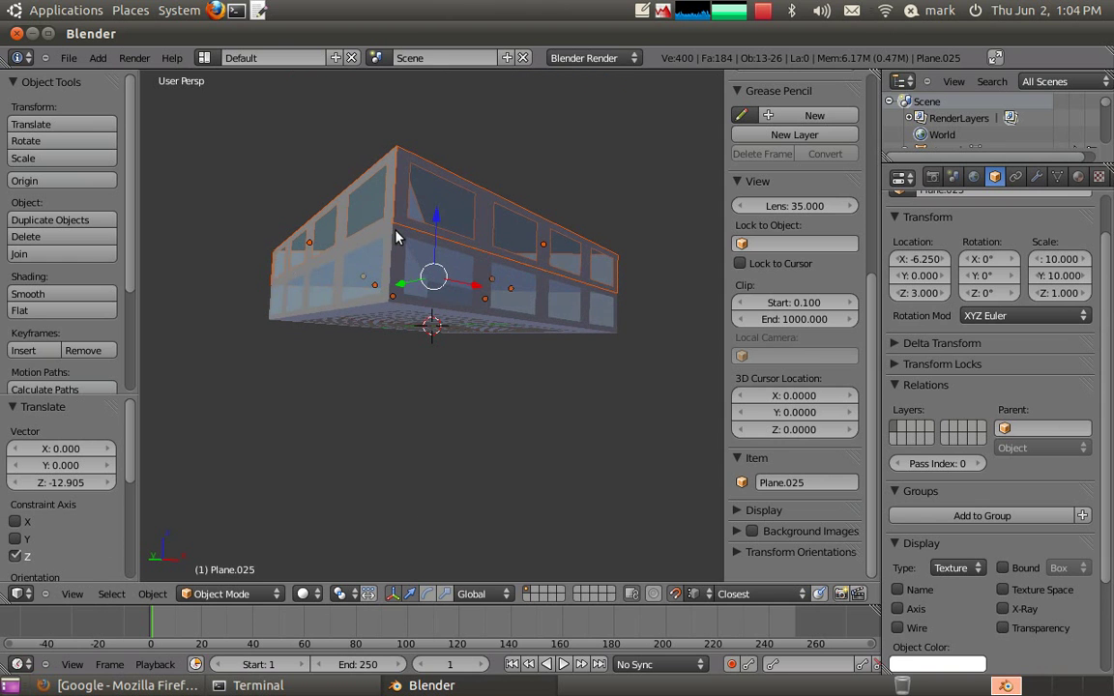
- Duplicate the second storey and place the third storey at height 6
key("shift+d")
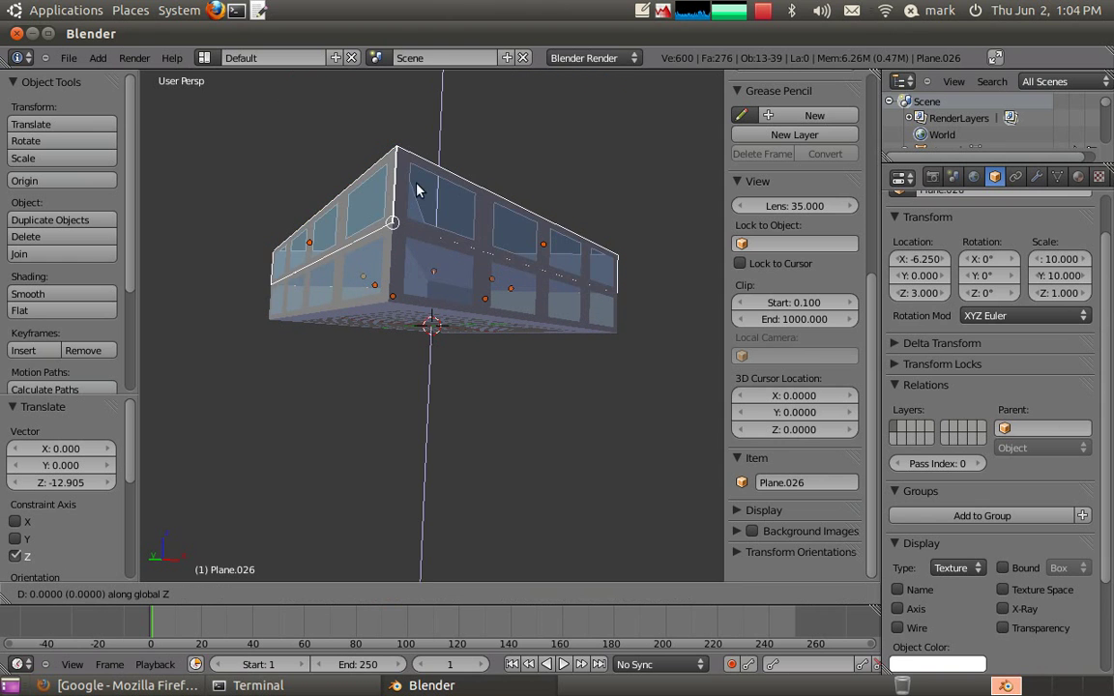
key("z")
left_click(421, 123)
type("gz-6.21")
key("Return")
middle_click_drag(415, 200, 410, 299)
- Duplicate the bottom floor face and raise it to Z 9 as the roof
right_click(410, 299)
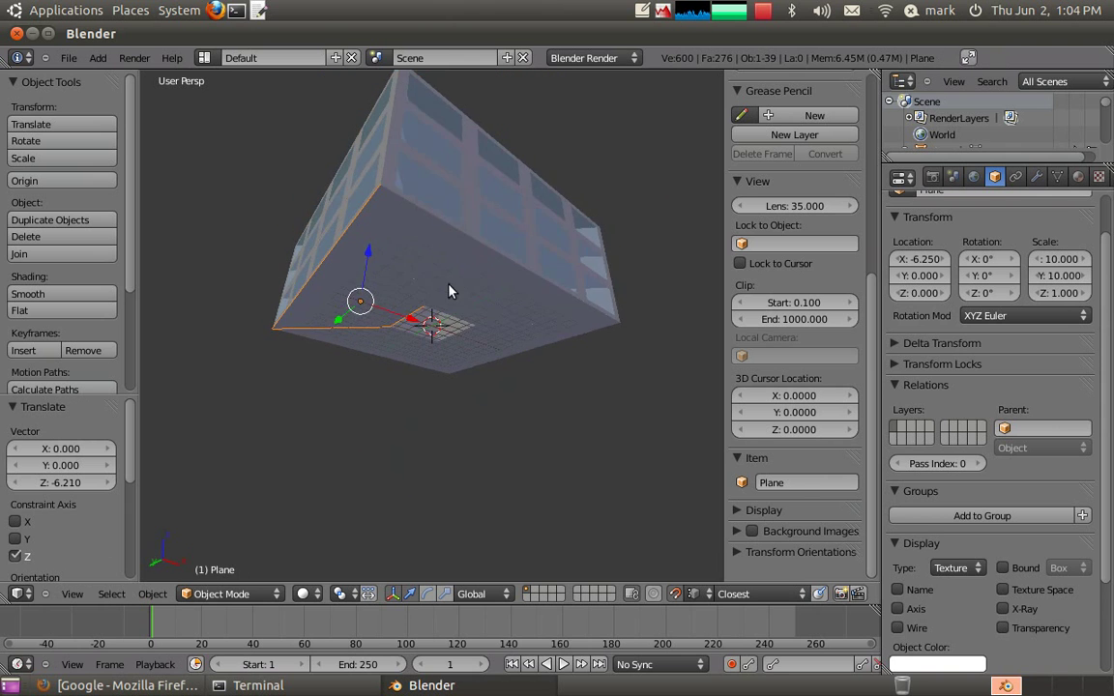
right_click(500, 343)
right_click(410, 361)
right_click(434, 298)
middle_click_drag(434, 298, 376, 365)
key("shift+d")
type("z6")
key("BackSpace")
type("9")
key("Return")
- Select all of the building's objects from a top view
middle_click_drag(396, 235, 441, 320)
key("a")
key("a")
key("a")
right_click(474, 353)
key("a")
key("a")
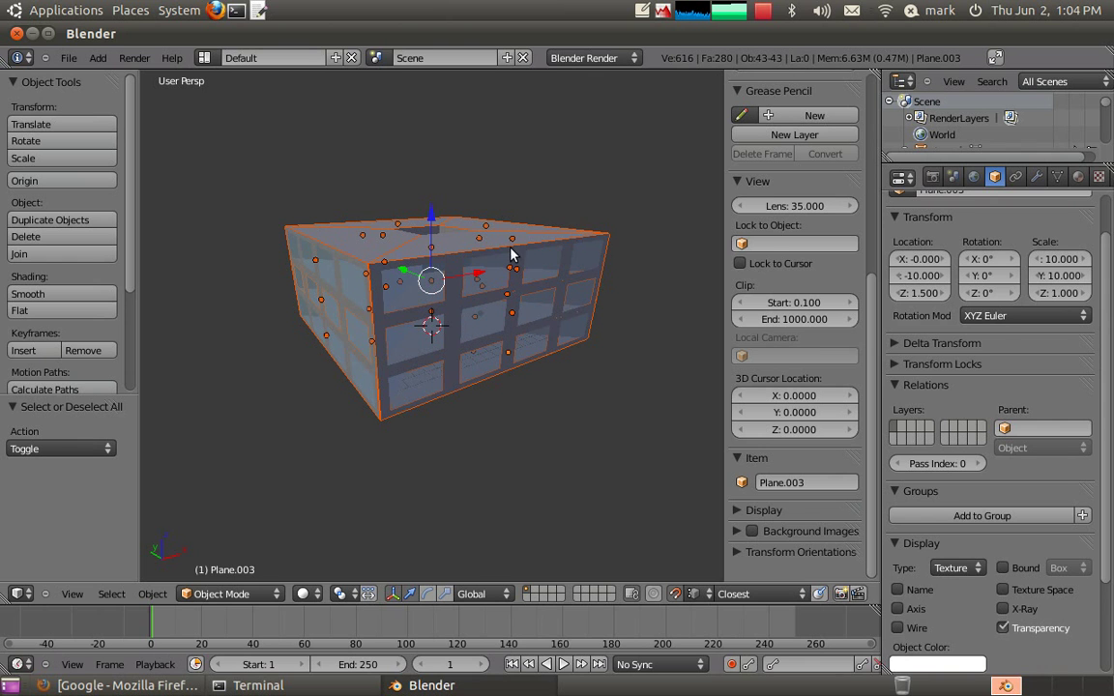
- Enable the BlenderEP add-on from the Architecture category in User Preferences
key("space")
key("ctrl+alt+u")
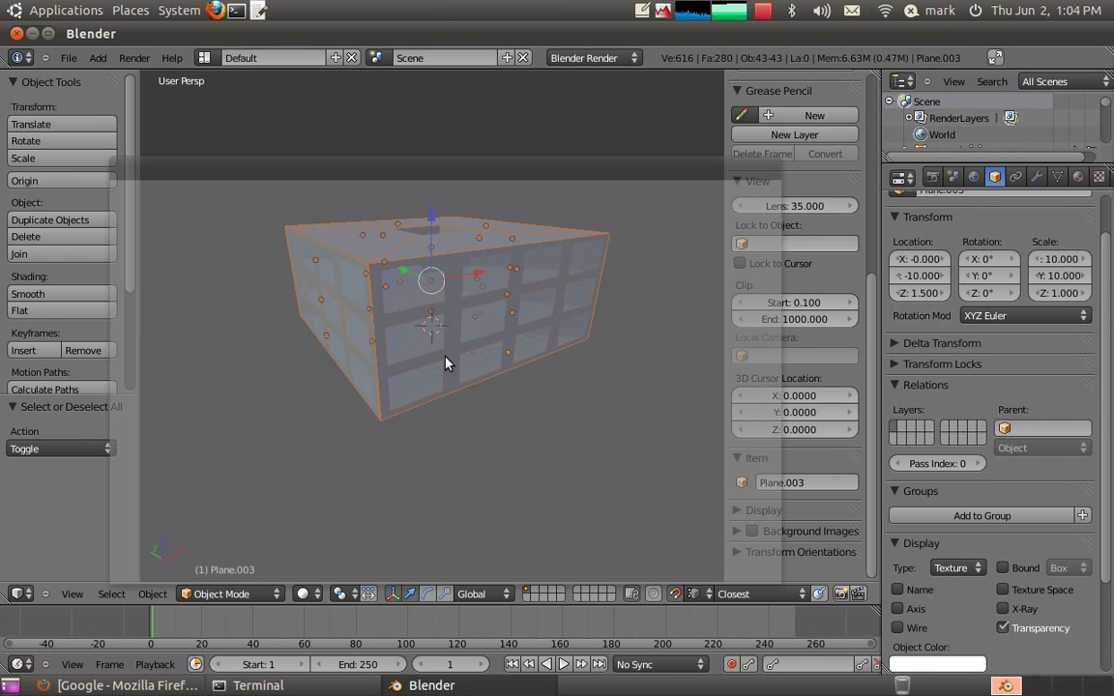
left_click(440, 191)
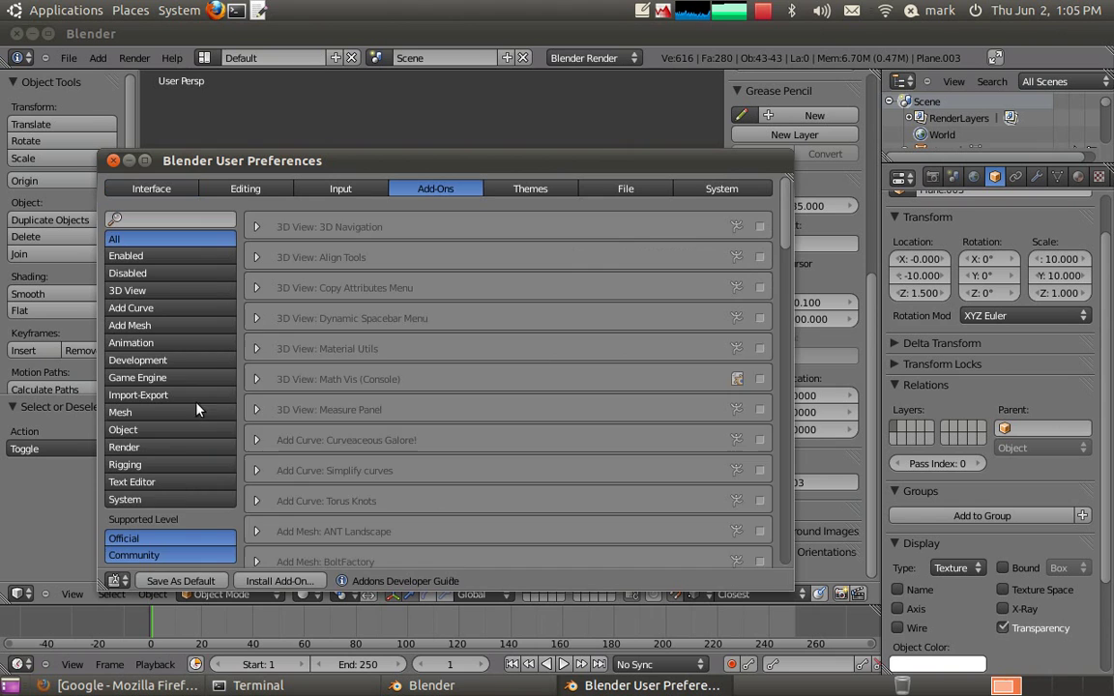
left_click(174, 499)
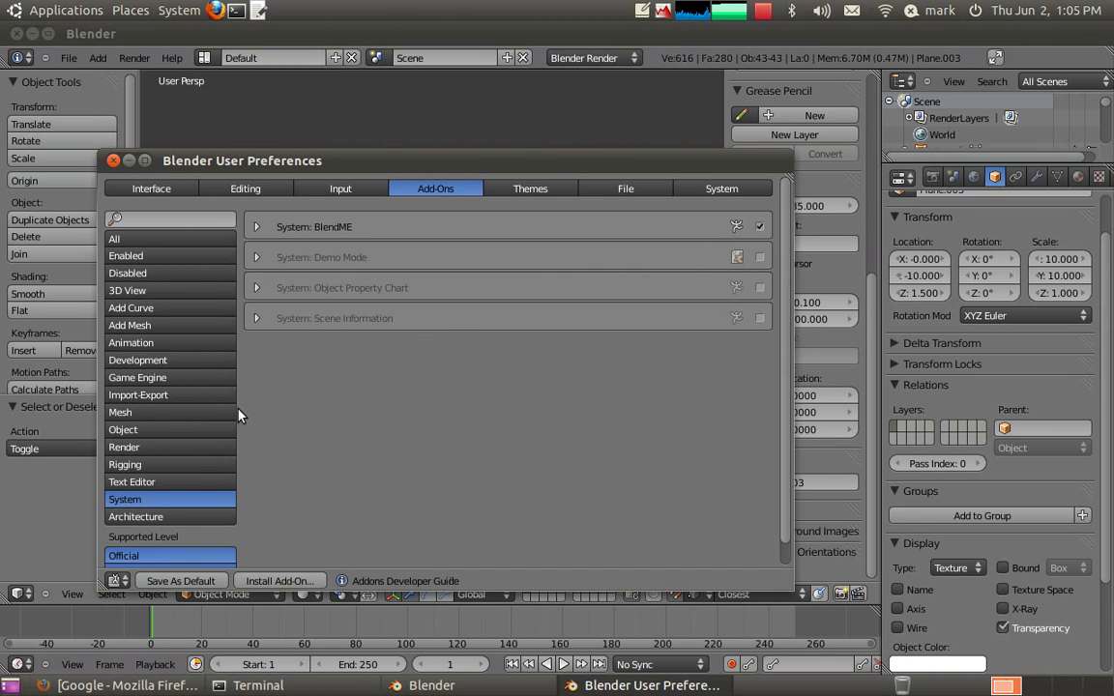
left_click(169, 517)
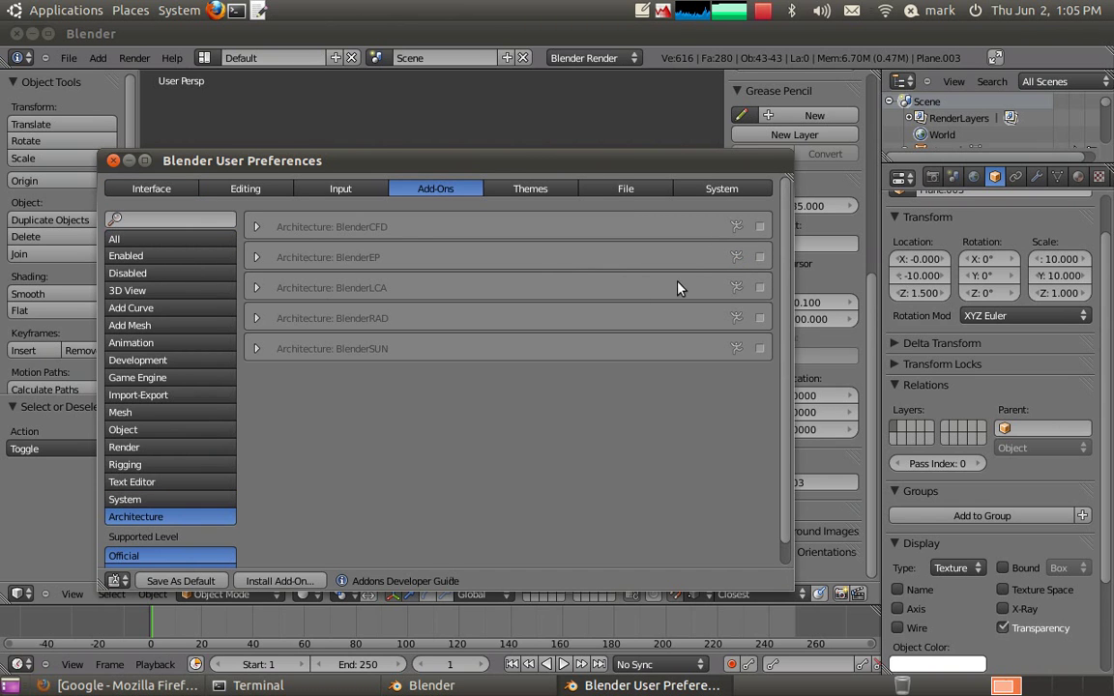
left_click(760, 258)
left_click(113, 160)
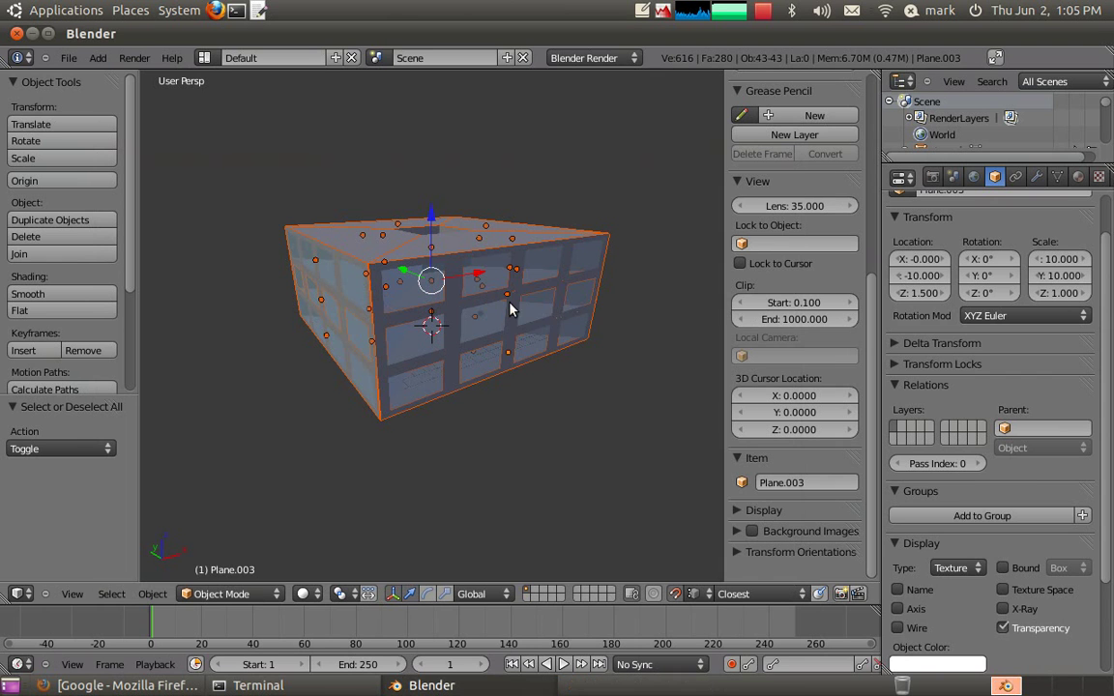
- Run Explode Linked Flat Faces on the building
key("space")
type("expl")
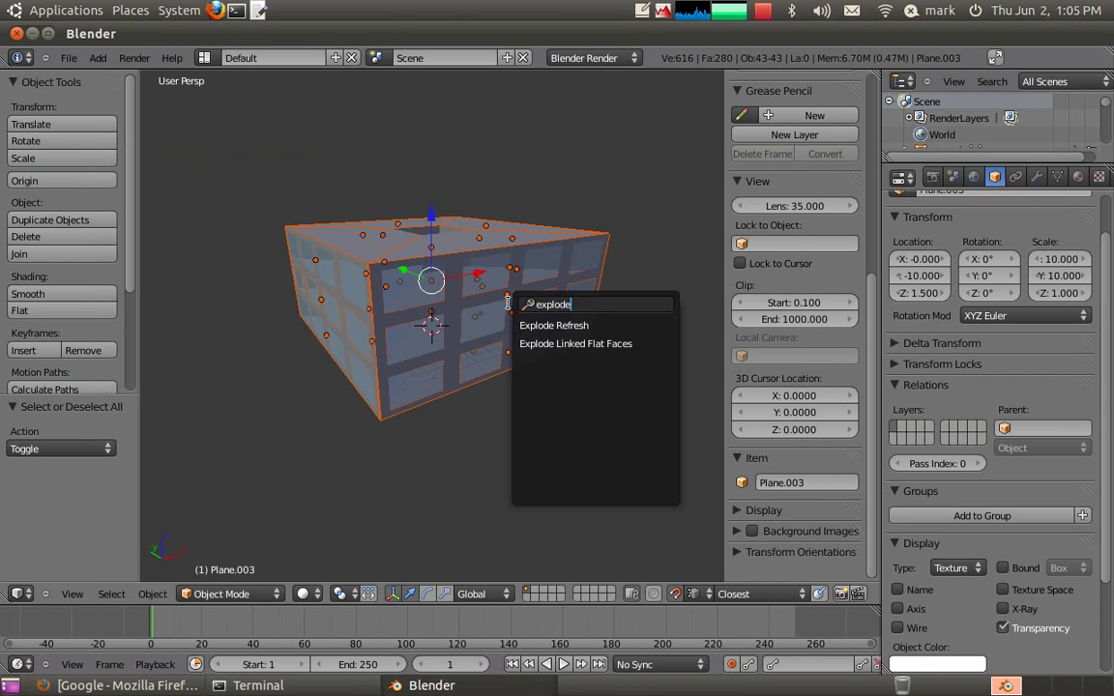
type("ode")
left_click(576, 344)
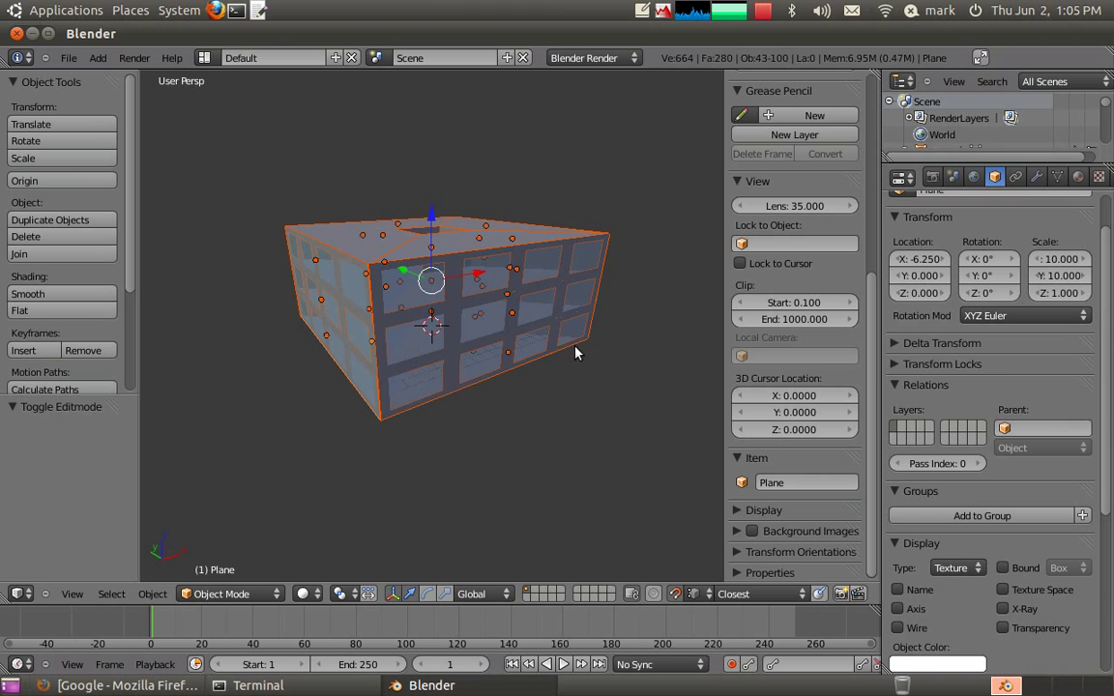
- Set every face's origin to its geometry and switch to wireframe shading
key("a")
key("a")
left_click(165, 597)
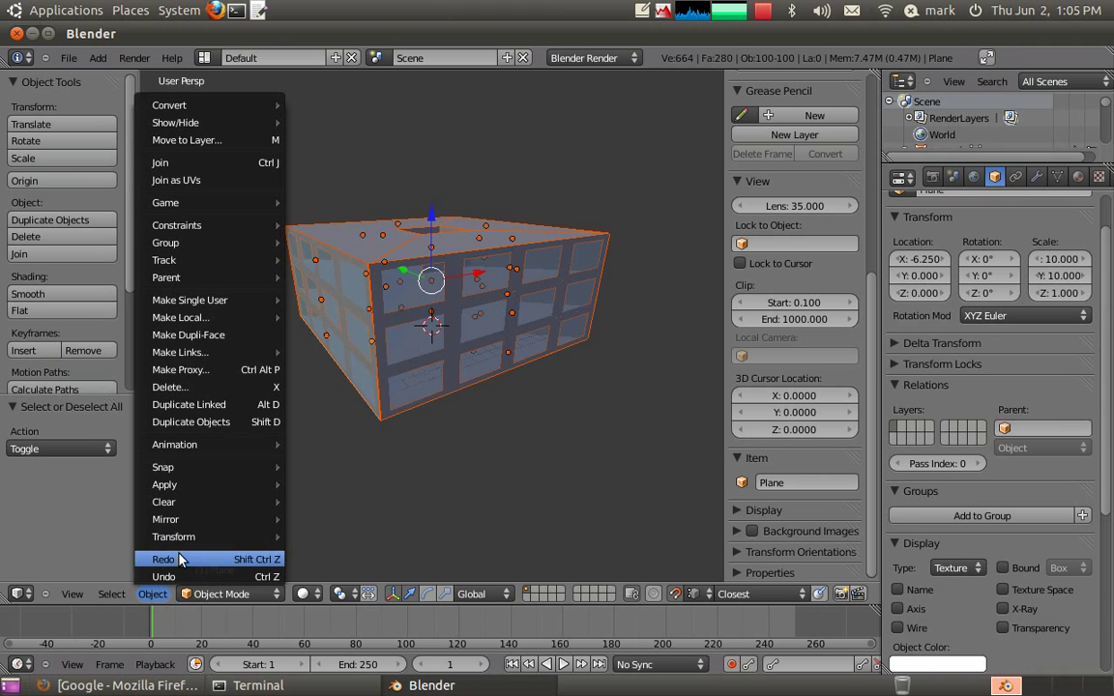
mouse_move(179, 535)
left_click(338, 480)
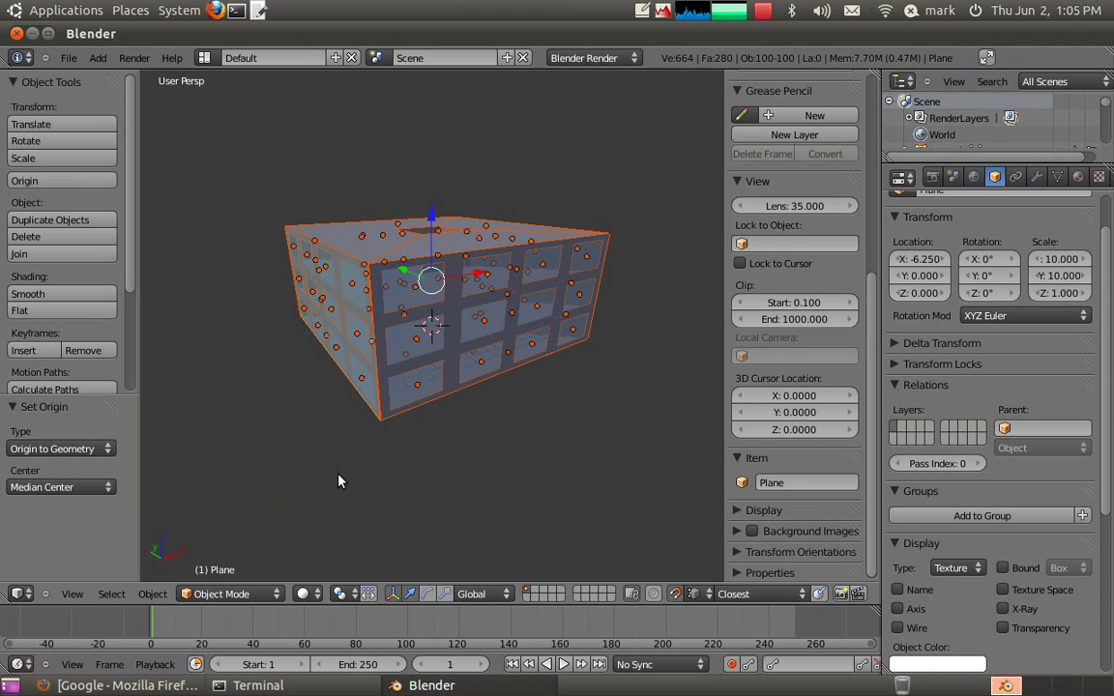
mouse_move(340, 480)
middle_mouse_down()
mouse_move(427, 388)
mouse_move(522, 373)
mouse_move(455, 386)
mouse_move(450, 368)
mouse_move(465, 365)
mouse_move(423, 486)
mouse_move(434, 366)
mouse_move(460, 395)
mouse_move(492, 380)
mouse_move(478, 378)
middle_mouse_up()
key("z")
key("z")
- Run Detect and Assign Openings from the command search
key("space")
key("BackSpace")
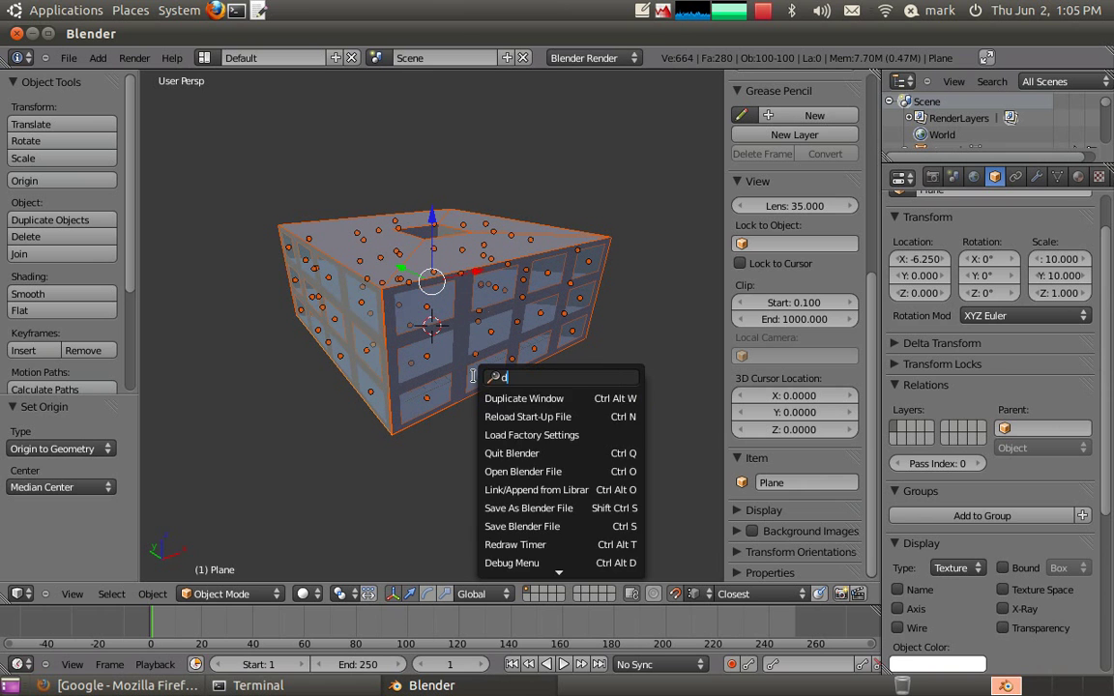
type("detect")
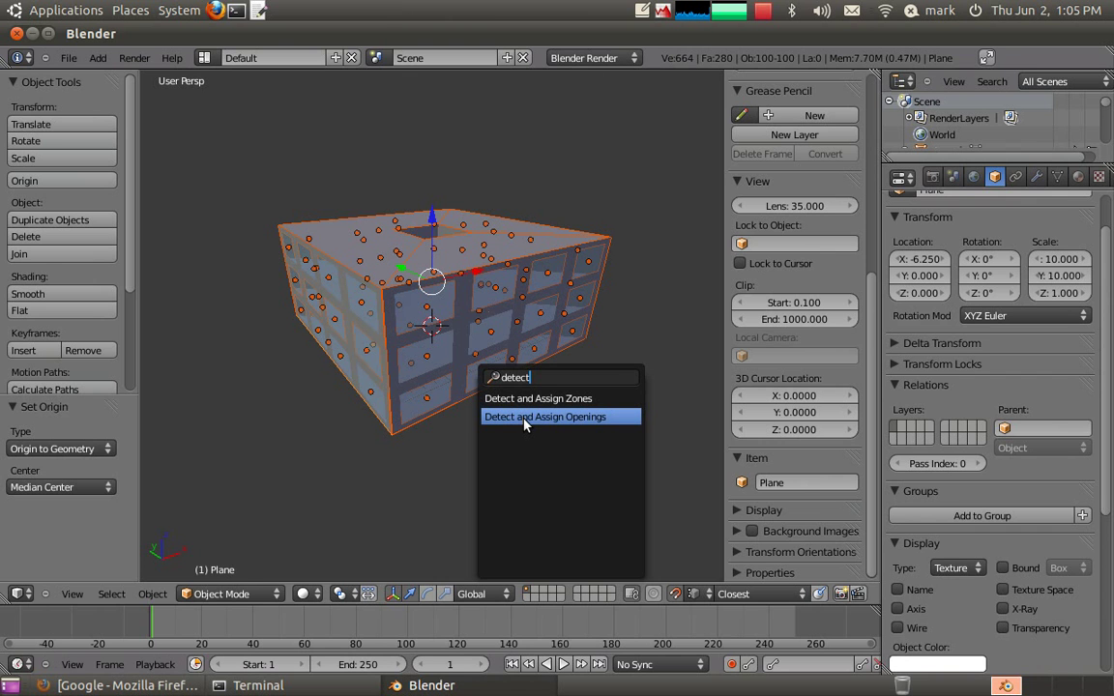
left_click(524, 417)
middle_click_drag(483, 418, 467, 353)
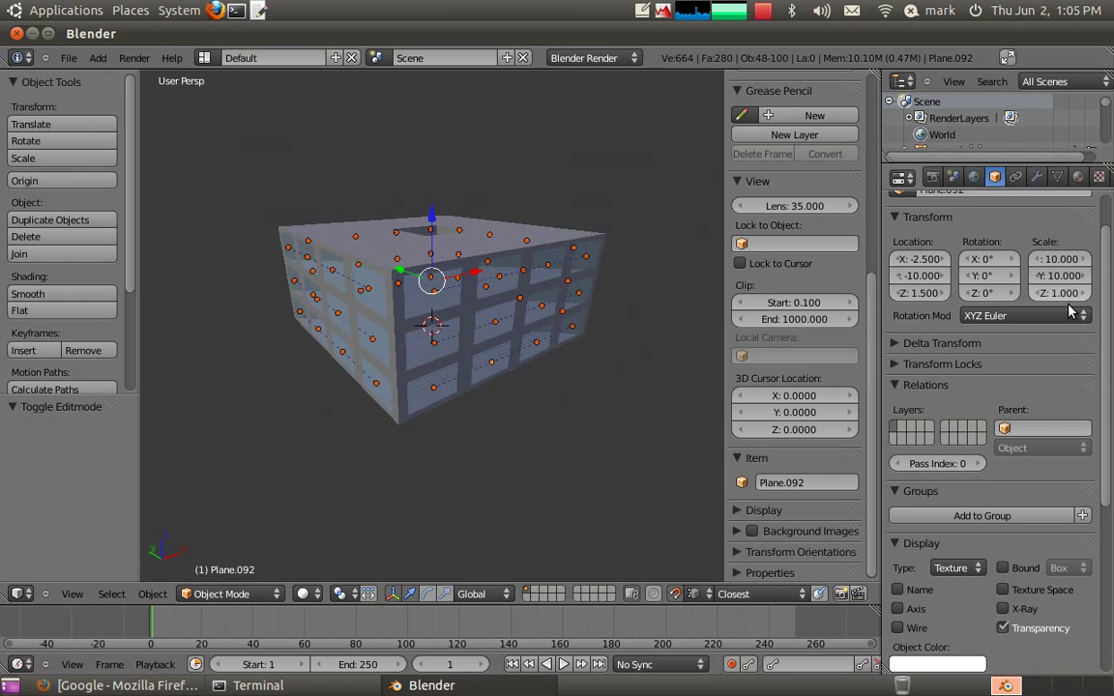
left_click_drag(1107, 358, 1107, 548)
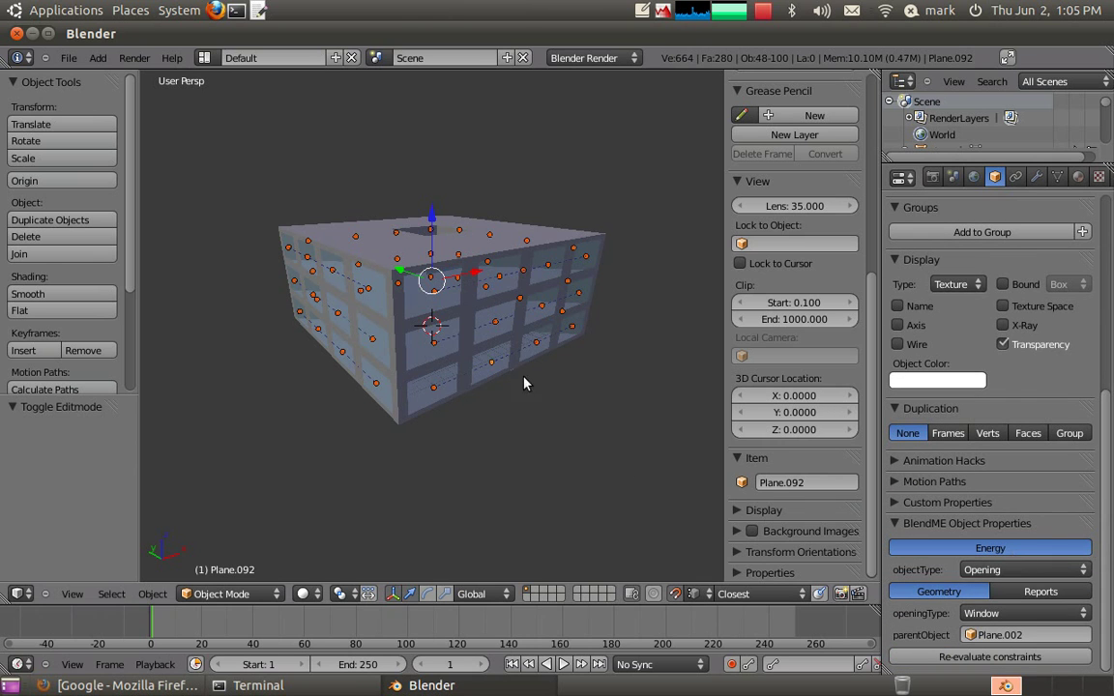
- Inspect a window, a wall face and the roof to check their BlendME assignments
right_click(535, 342)
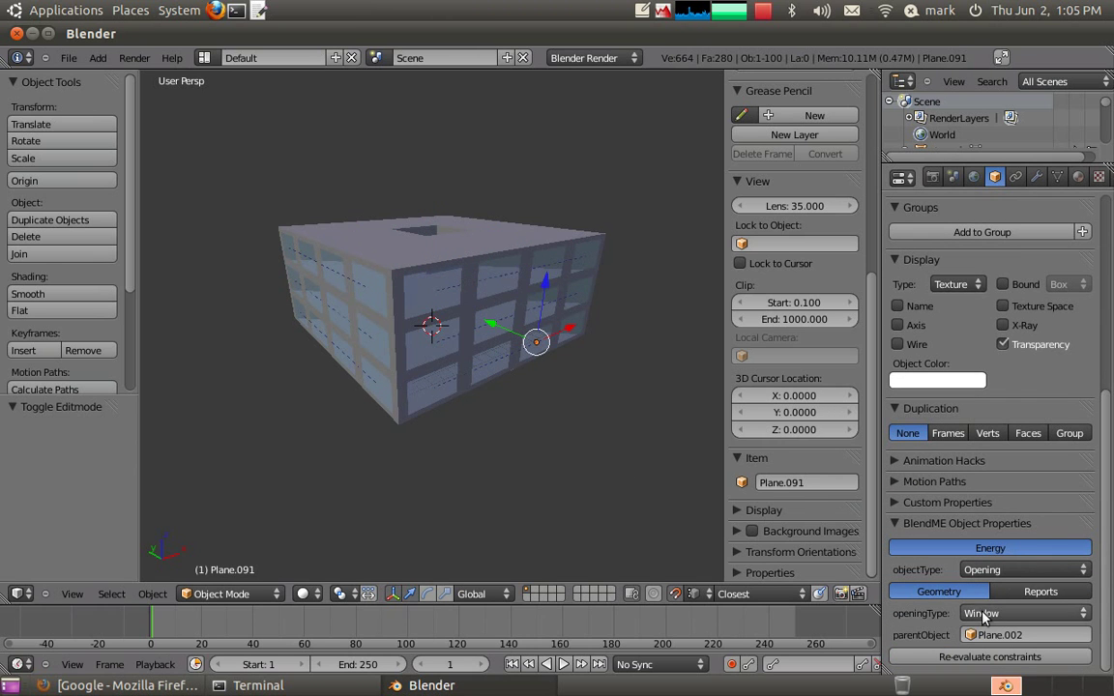
right_click(525, 274)
right_click(528, 248)
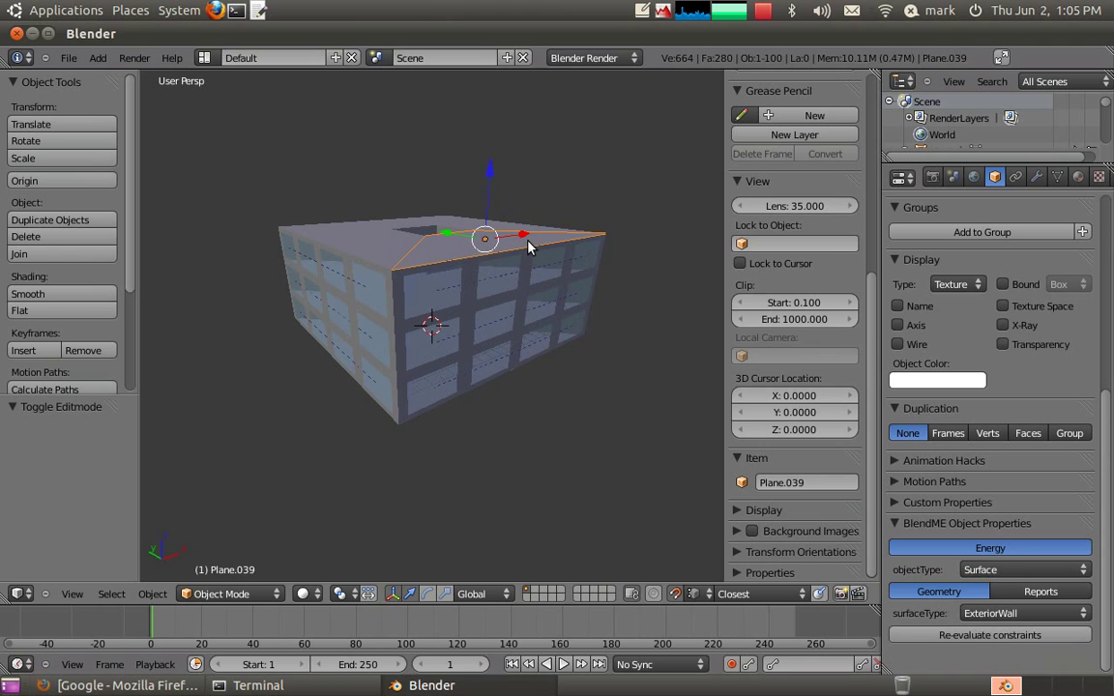
key("a")
key("a")
key("space")
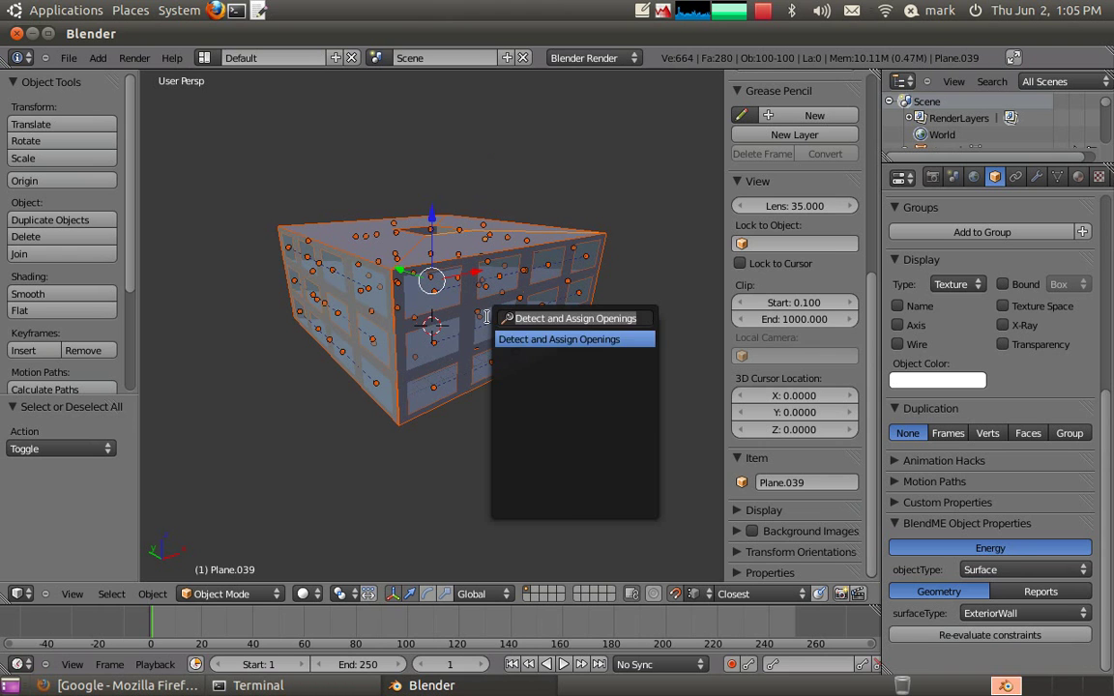
type("detect")
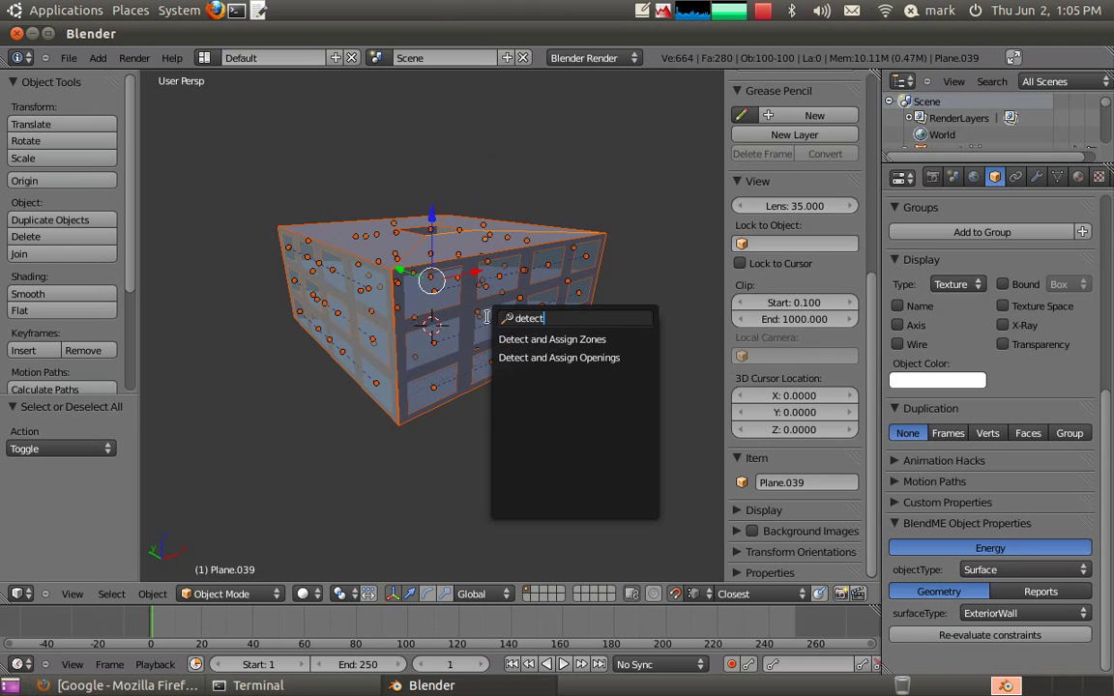
- Run Detect and Assign Zones and view the result in wireframe
left_click(592, 340)
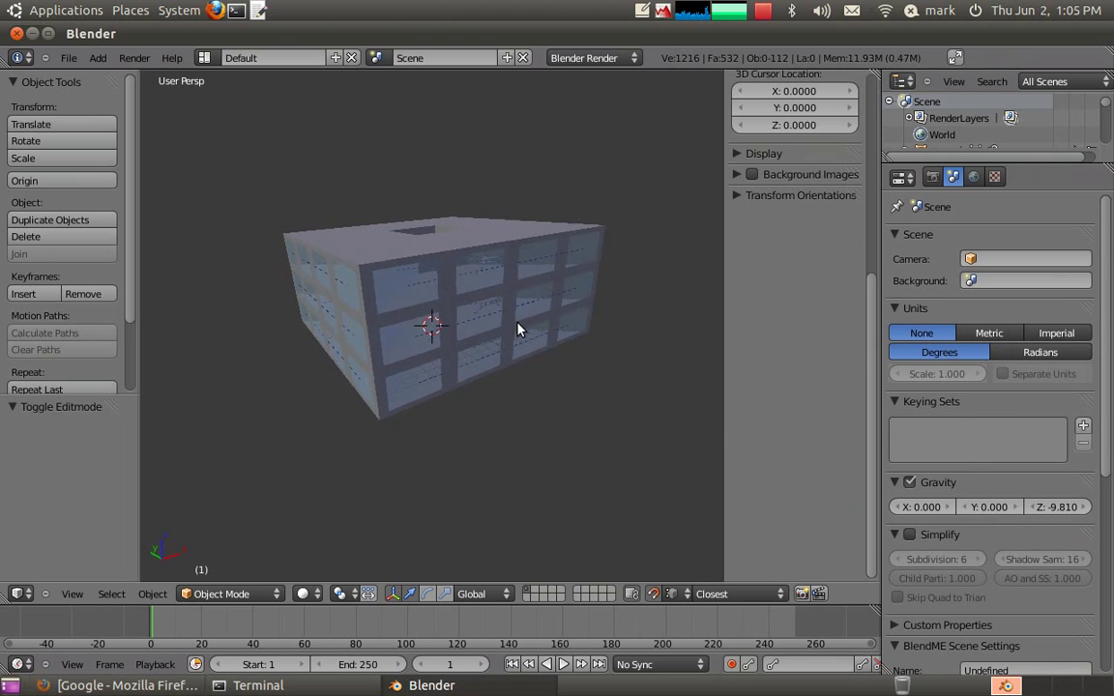
key("z")
mouse_move(500, 318)
middle_mouse_down()
mouse_move(448, 440)
mouse_move(483, 392)
mouse_move(490, 335)
mouse_move(432, 378)
mouse_move(465, 375)
mouse_move(457, 383)
mouse_move(473, 351)
mouse_move(438, 360)
mouse_move(449, 363)
middle_mouse_up()
key("z")
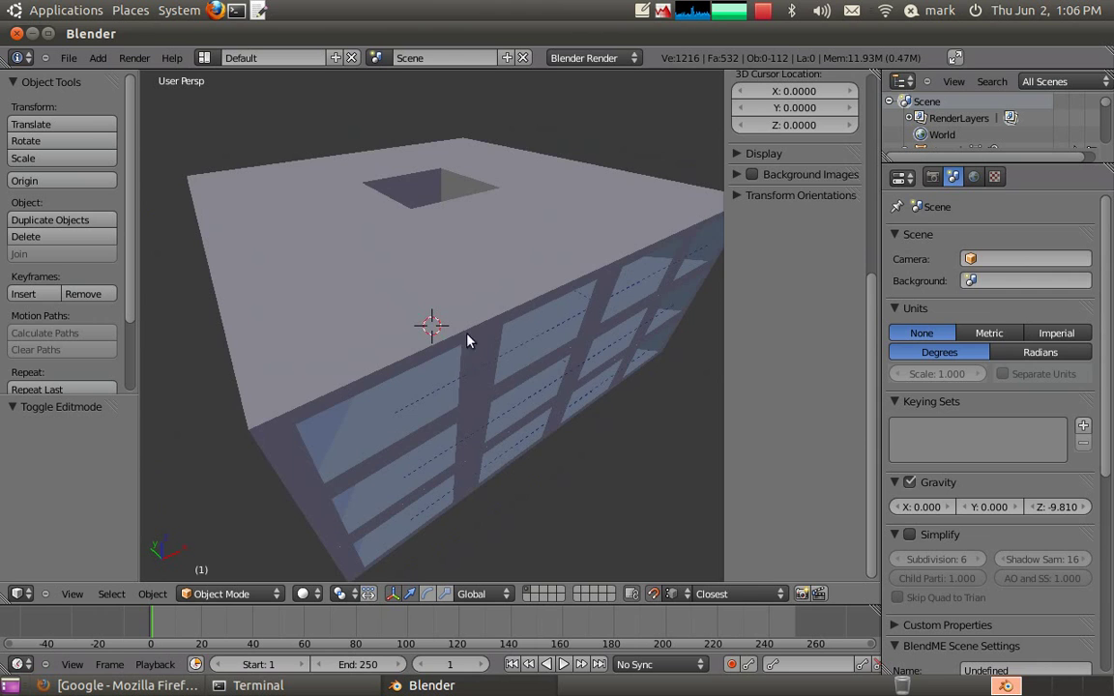
- Check the zone assignments of the roof, floor slab, a window and an interior wall
right_click(513, 302)
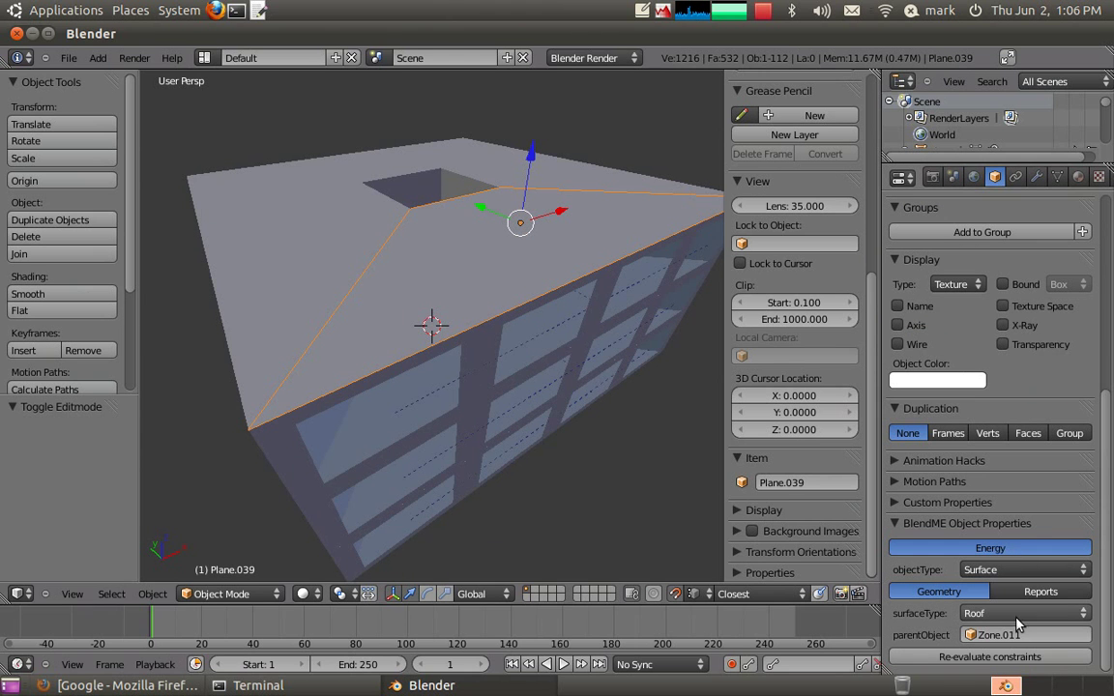
middle_click_drag(459, 337, 477, 288)
right_click(503, 269)
middle_click_drag(532, 395, 486, 305)
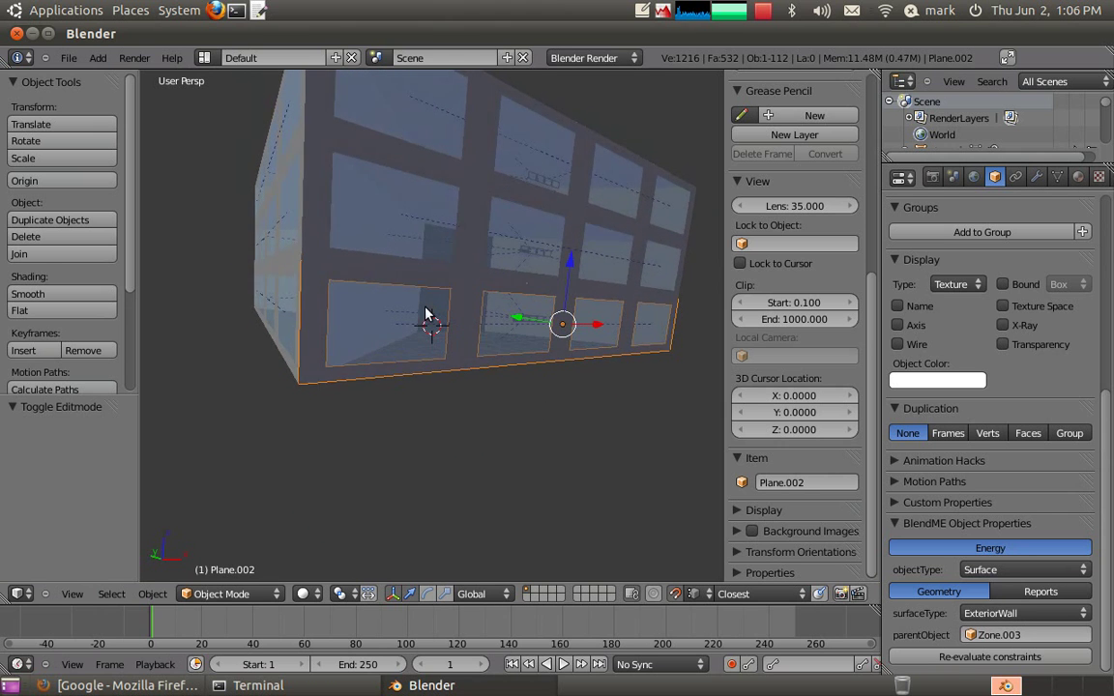
middle_click_drag(390, 276, 333, 308)
right_click(300, 328)
right_click(264, 286)
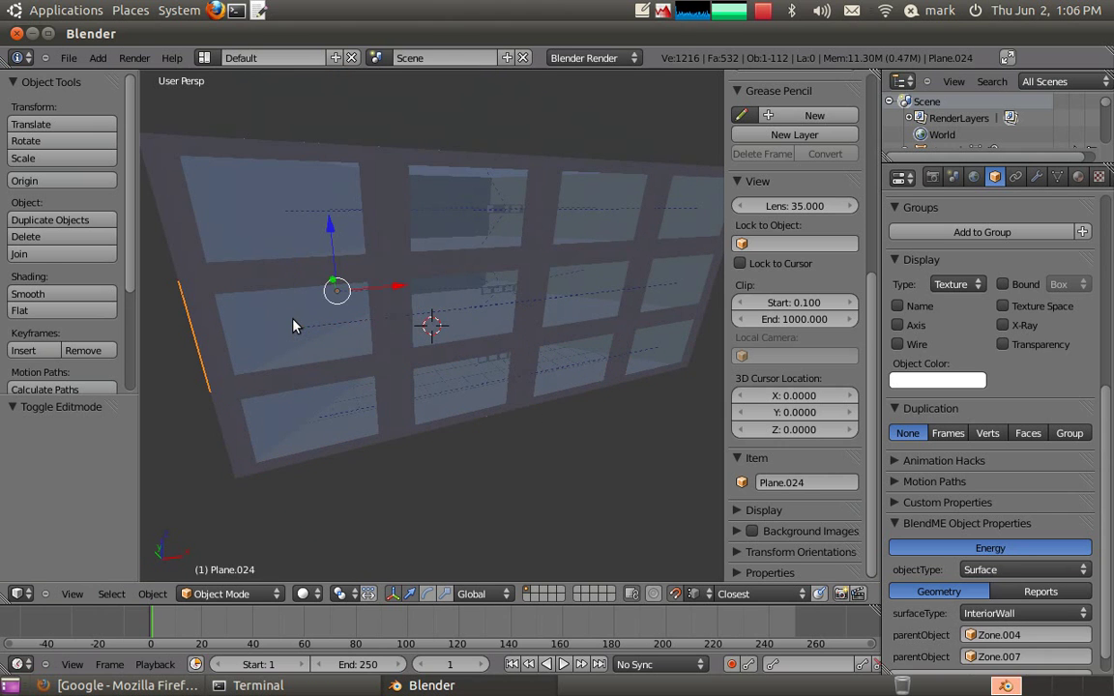
middle_click_drag(344, 380, 350, 385)
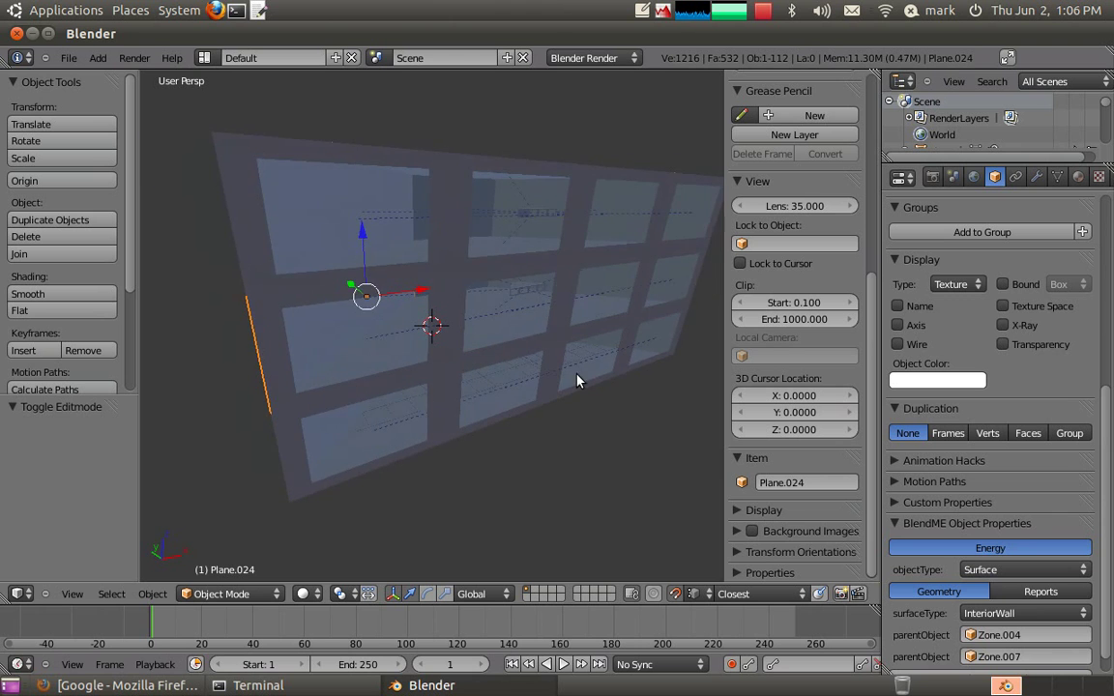
scroll(579, 378, "down", 5)
key("a")
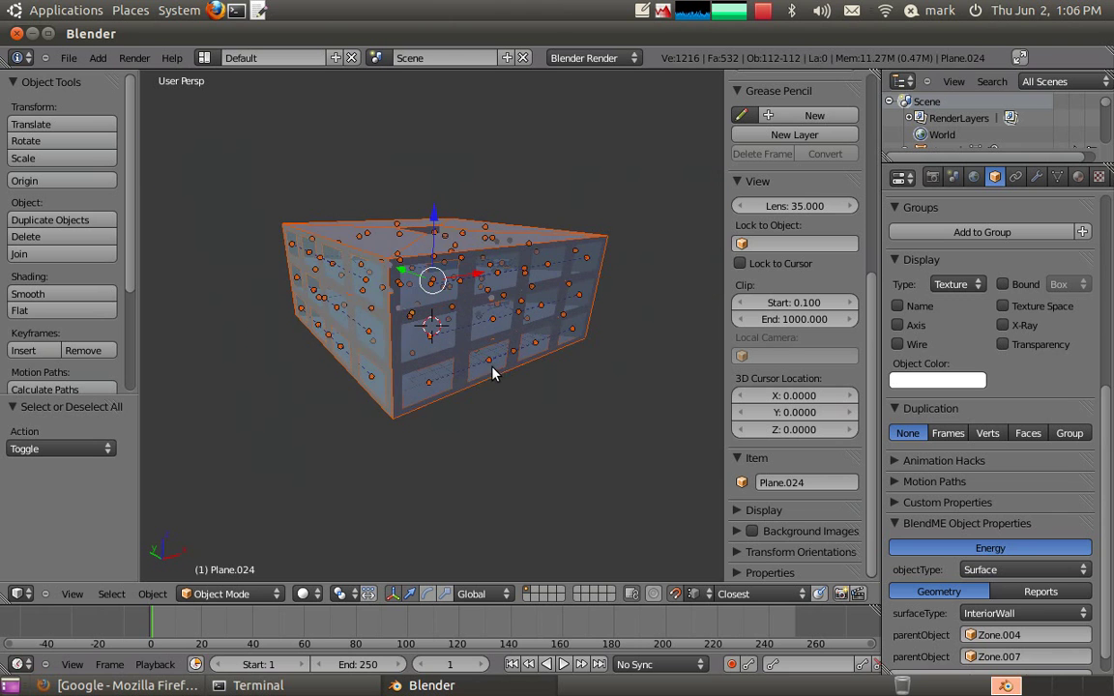
mouse_move(487, 362)
middle_mouse_down()
mouse_move(487, 379)
mouse_move(348, 343)
mouse_move(408, 316)
mouse_move(515, 373)
mouse_move(510, 364)
mouse_move(495, 363)
mouse_move(498, 378)
middle_mouse_up()
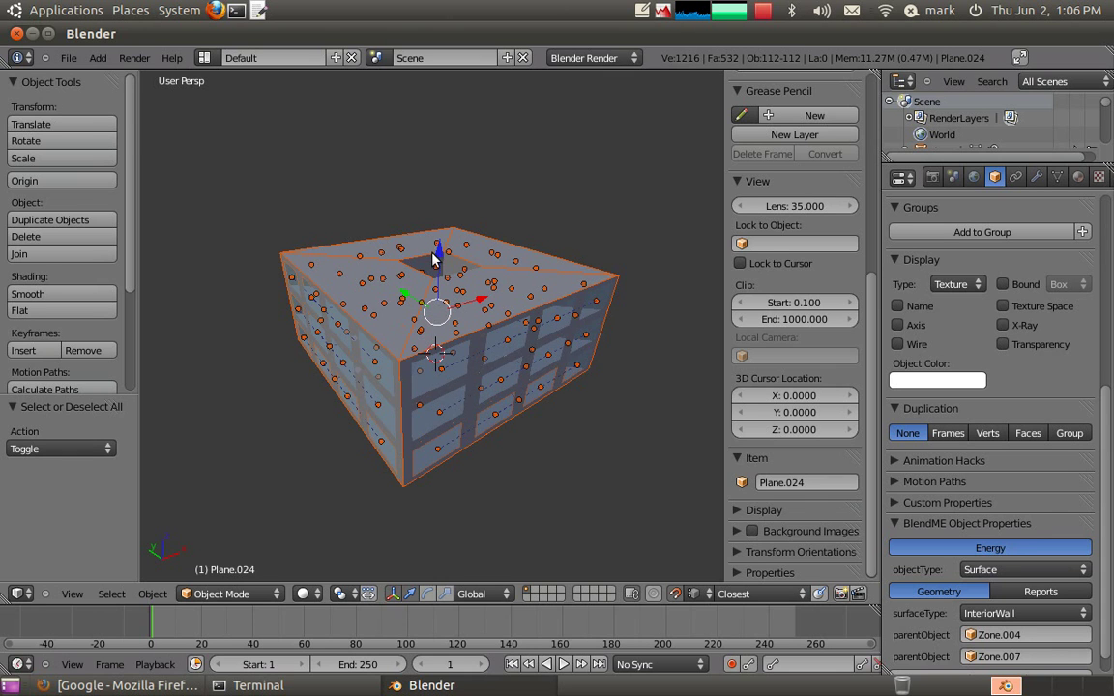
right_click(468, 339)
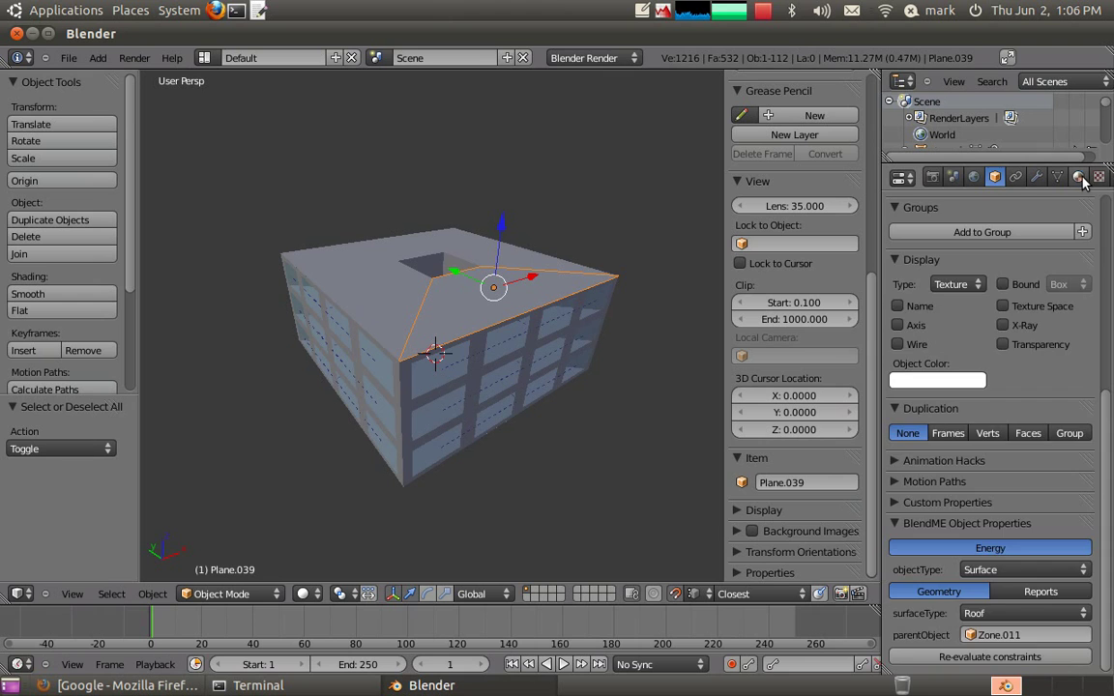
- Select all objects sharing the roof's construction via Select Objects By Construction
left_click(1080, 178)
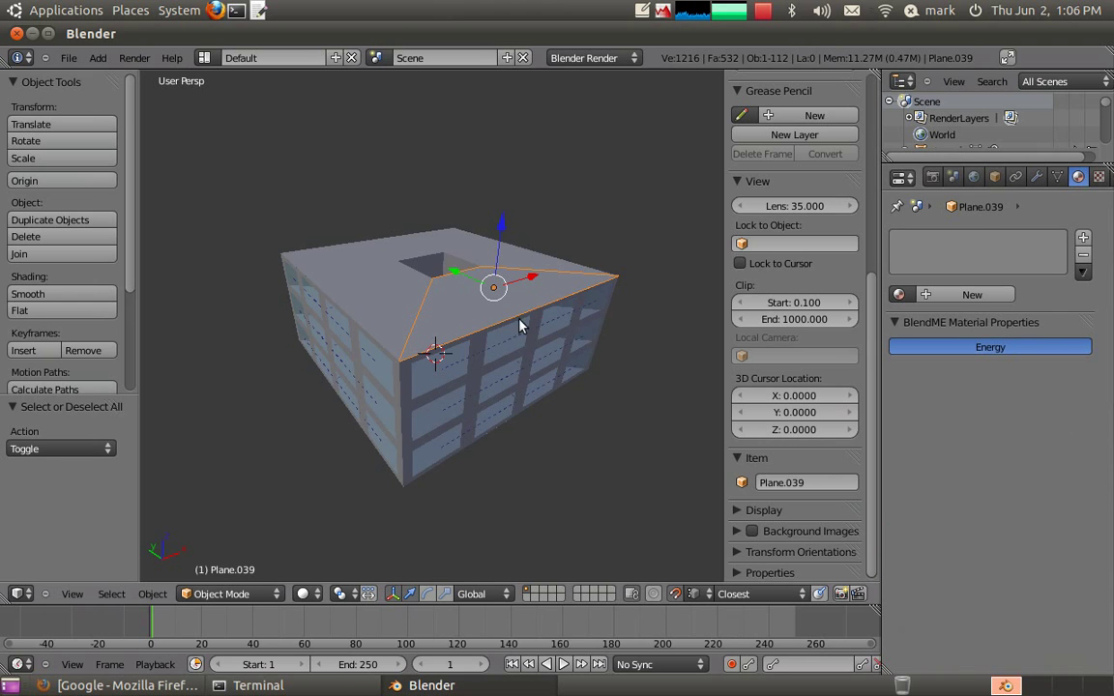
middle_click_drag(436, 354, 435, 350)
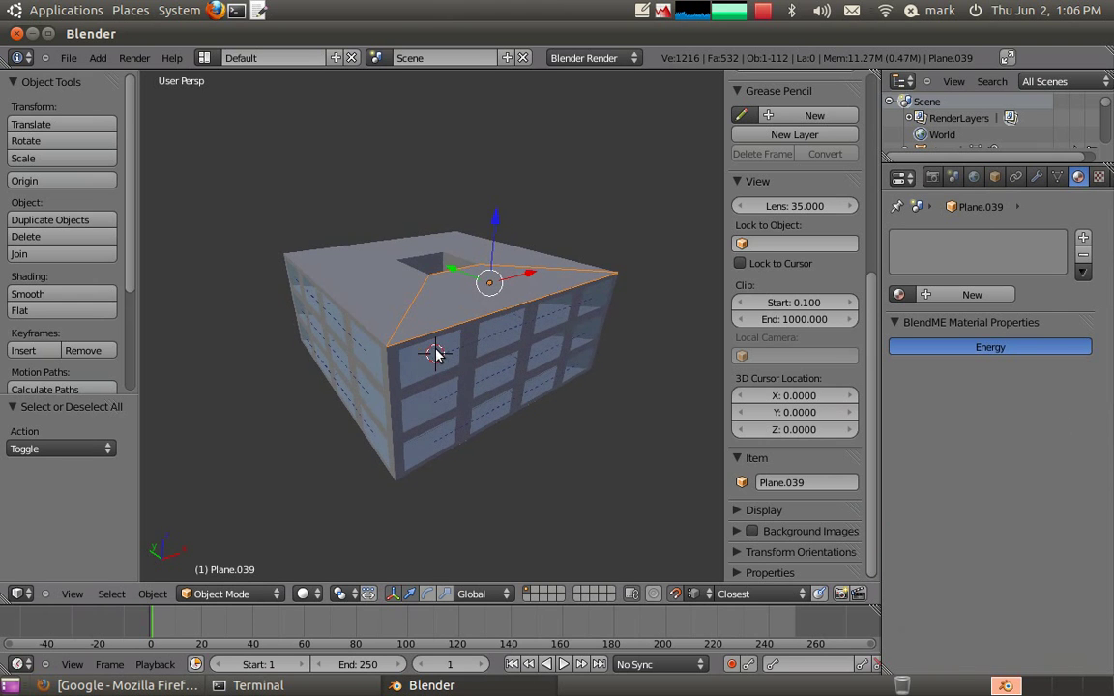
left_click(899, 294)
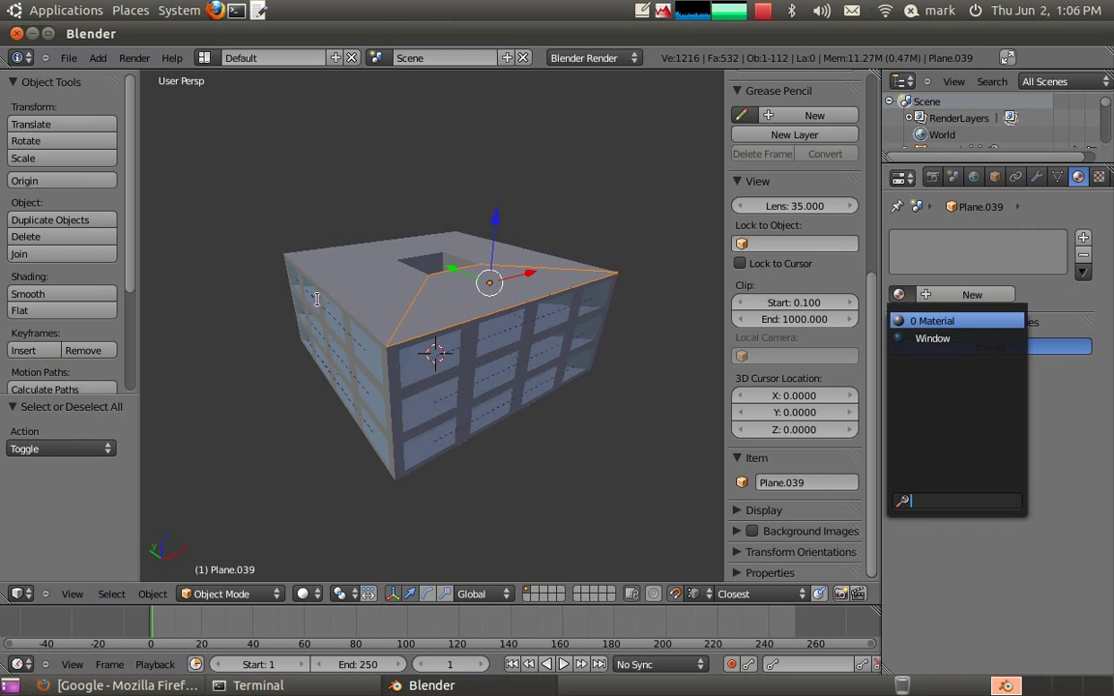
key("space")
type("select ob")
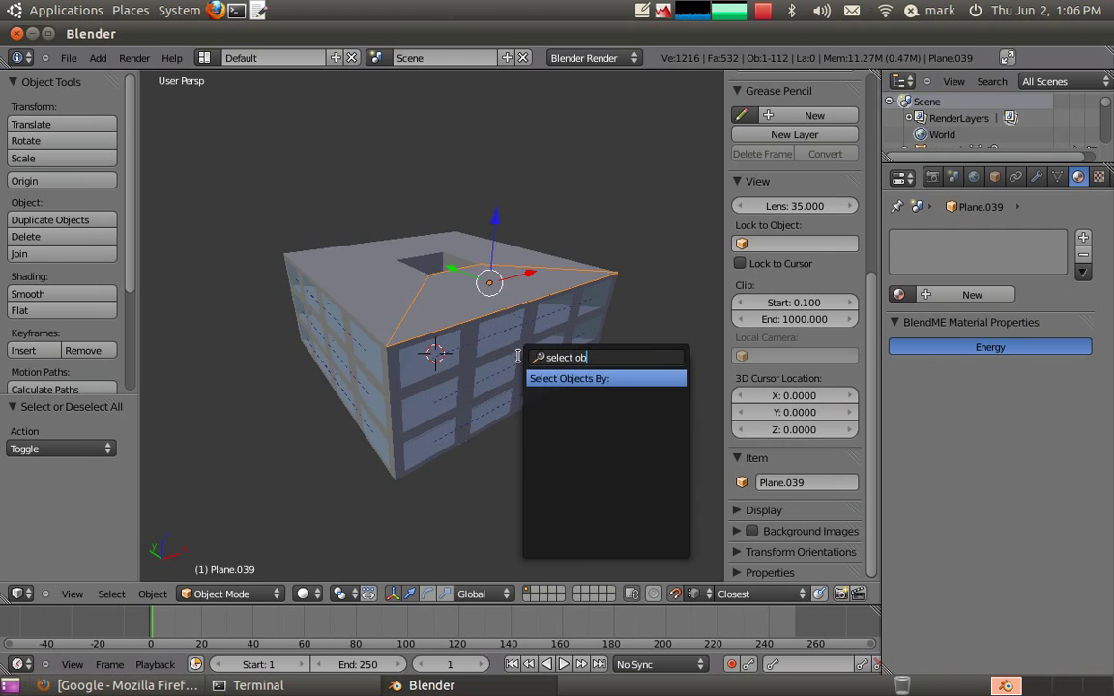
key("Return")
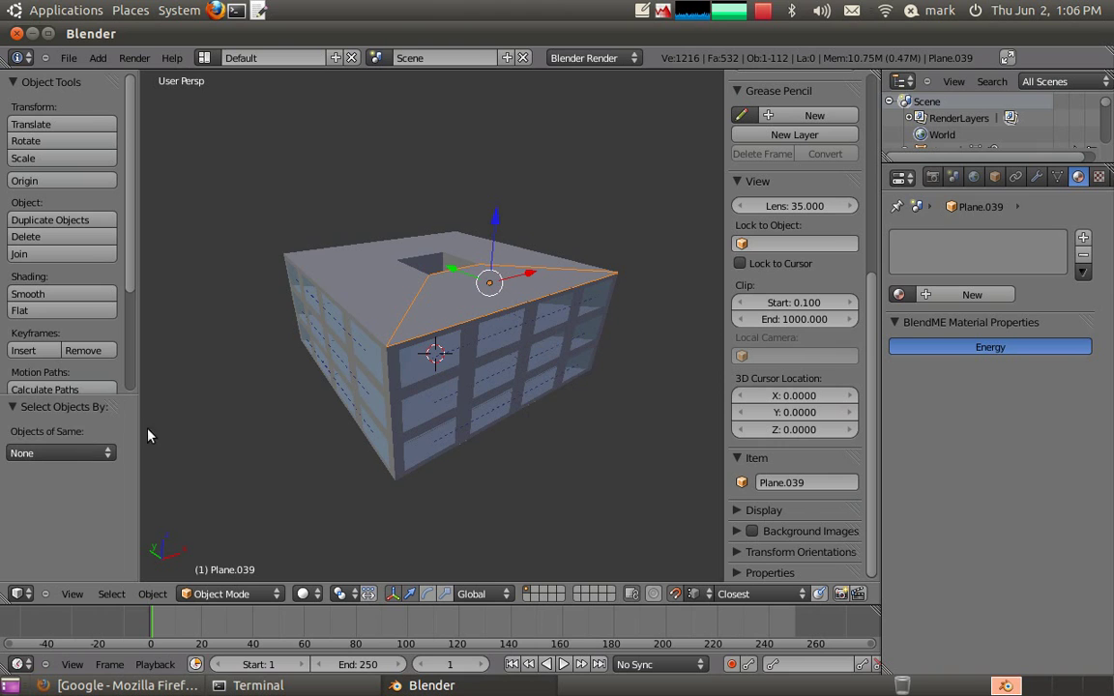
left_click(97, 449)
left_click(82, 415)
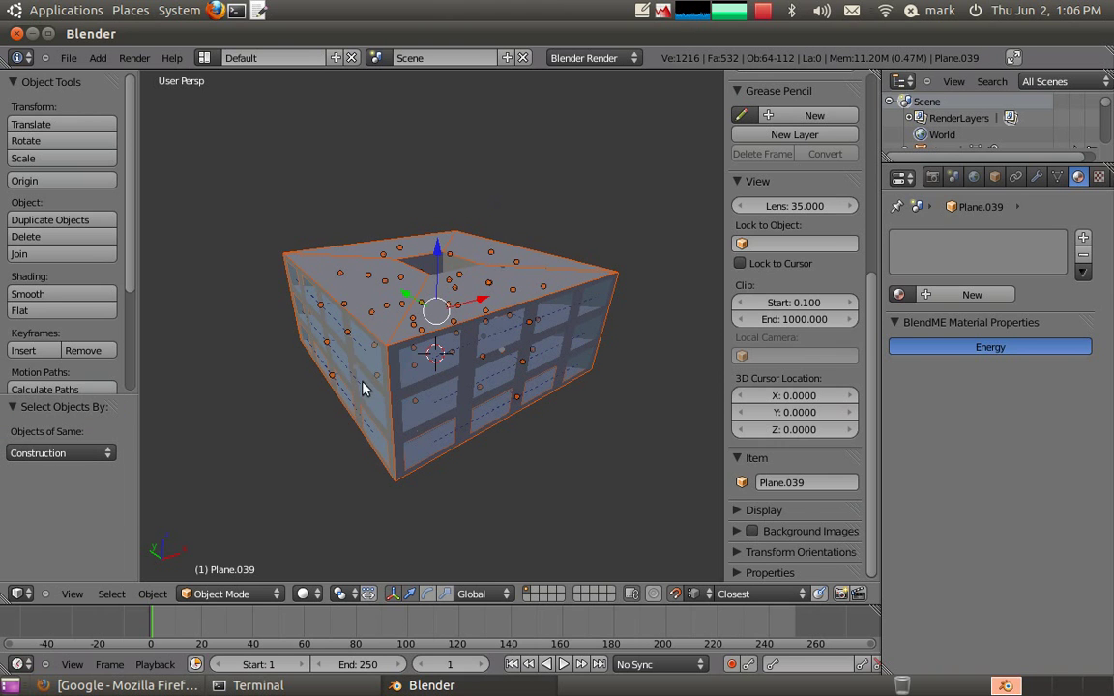
- Assign 'Material' to the roof, copy it to all selected surfaces and rename it Brick
left_click(900, 294)
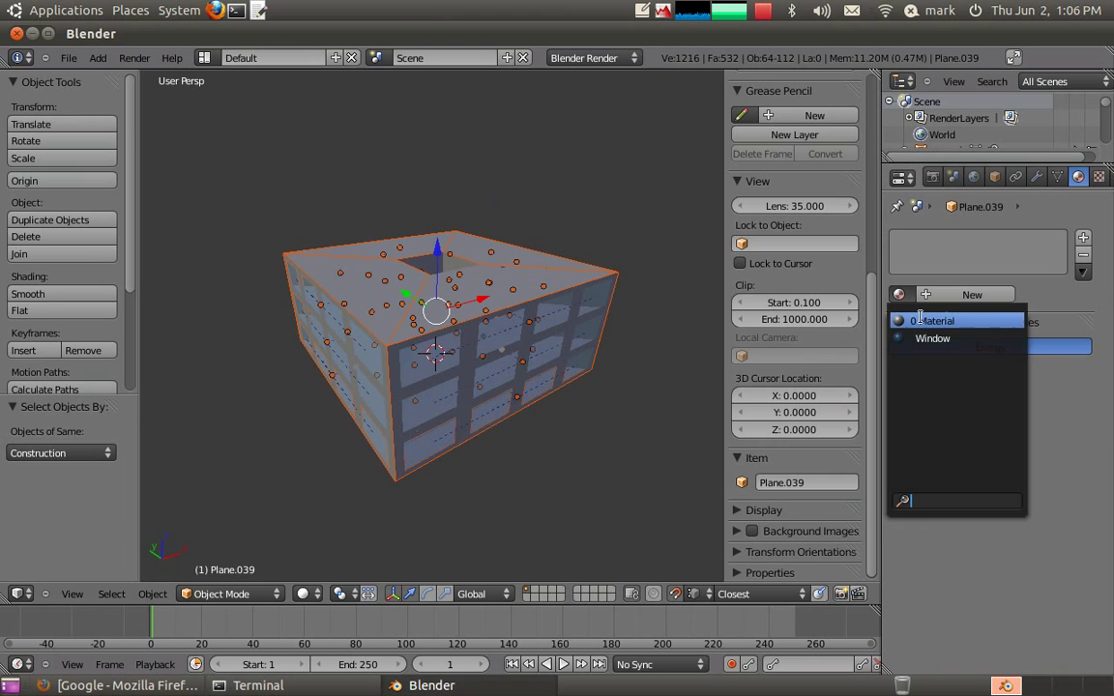
left_click(923, 324)
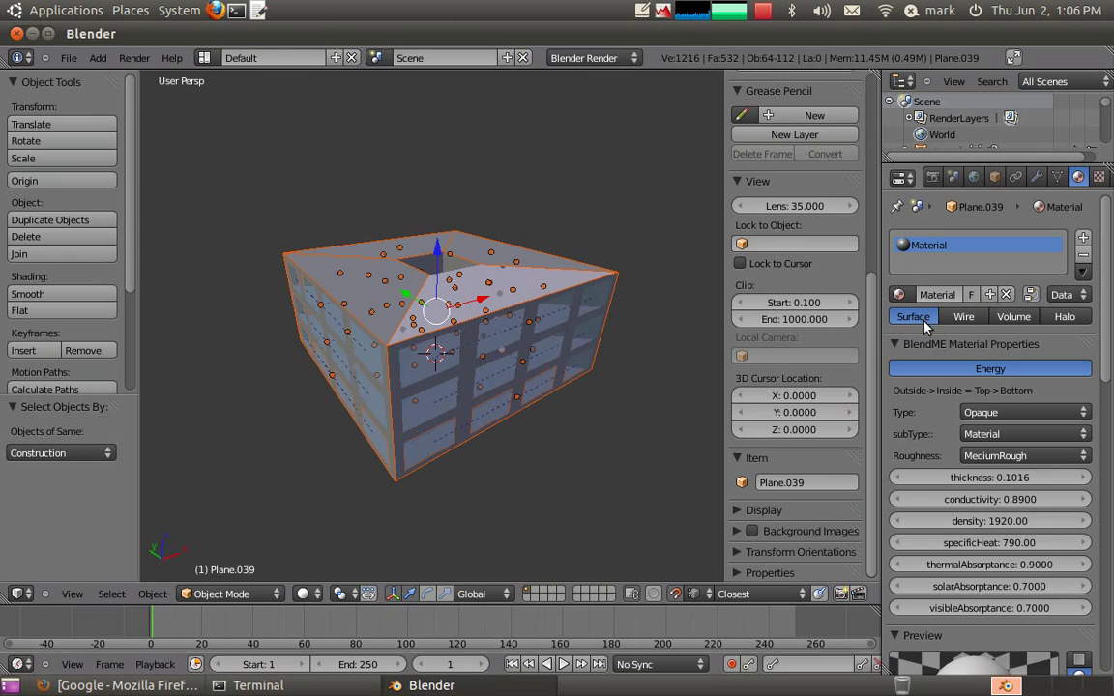
left_click(1083, 272)
left_click(1070, 291)
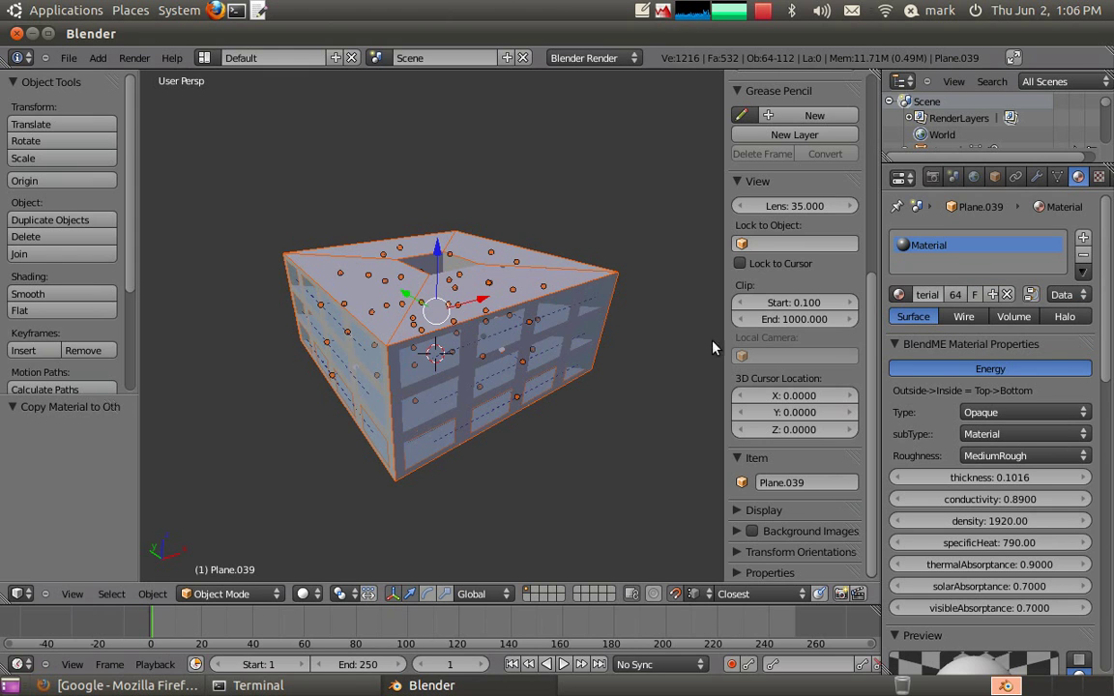
left_click(923, 294)
type("Brick")
key("Return")
- Select a window pane and set its Window material type to Window with Glazing subtype
middle_click_drag(368, 382, 440, 280)
right_click(406, 286)
right_click(406, 286)
right_click(407, 286)
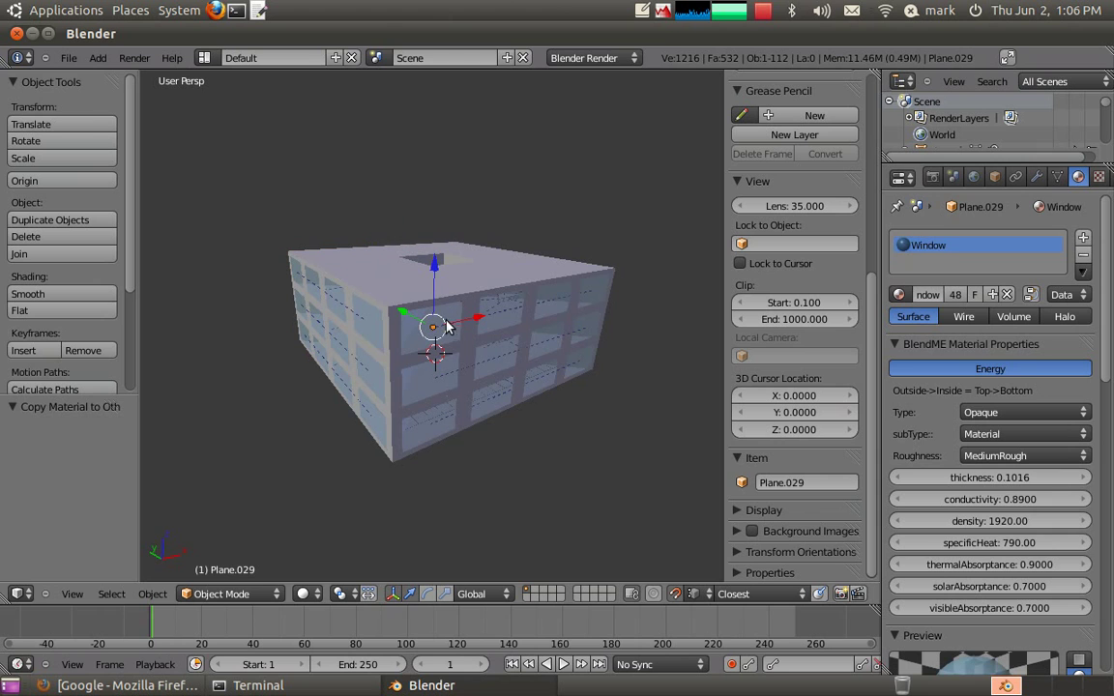
left_click(1035, 416)
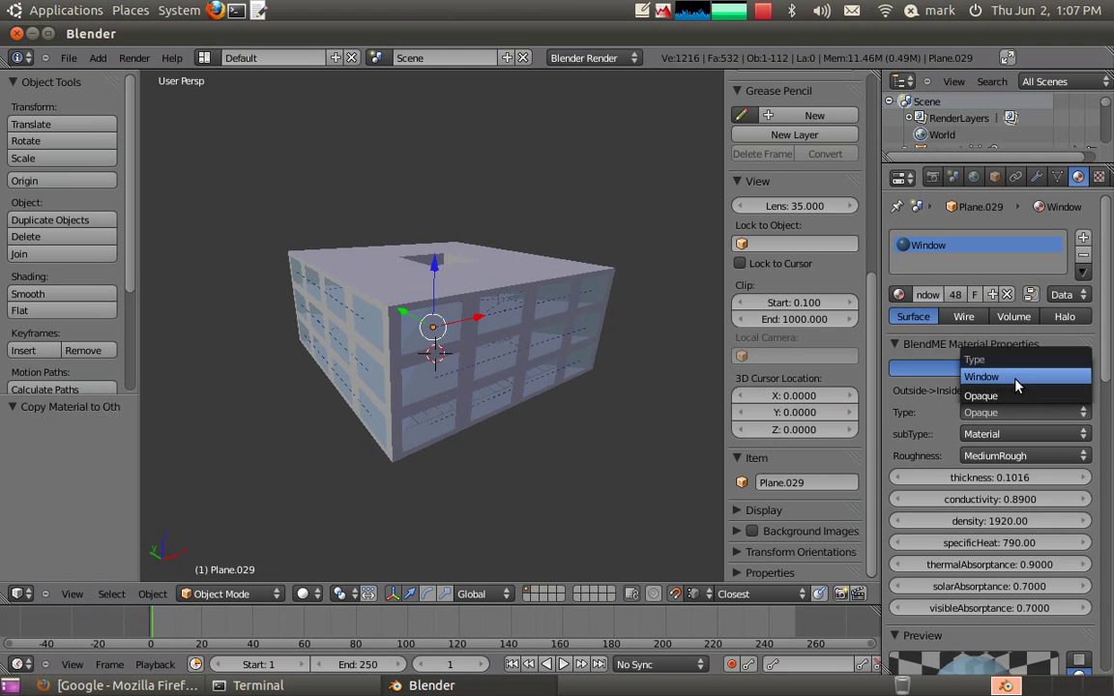
left_click(1014, 380)
middle_click_drag(430, 368, 481, 355)
key("a")
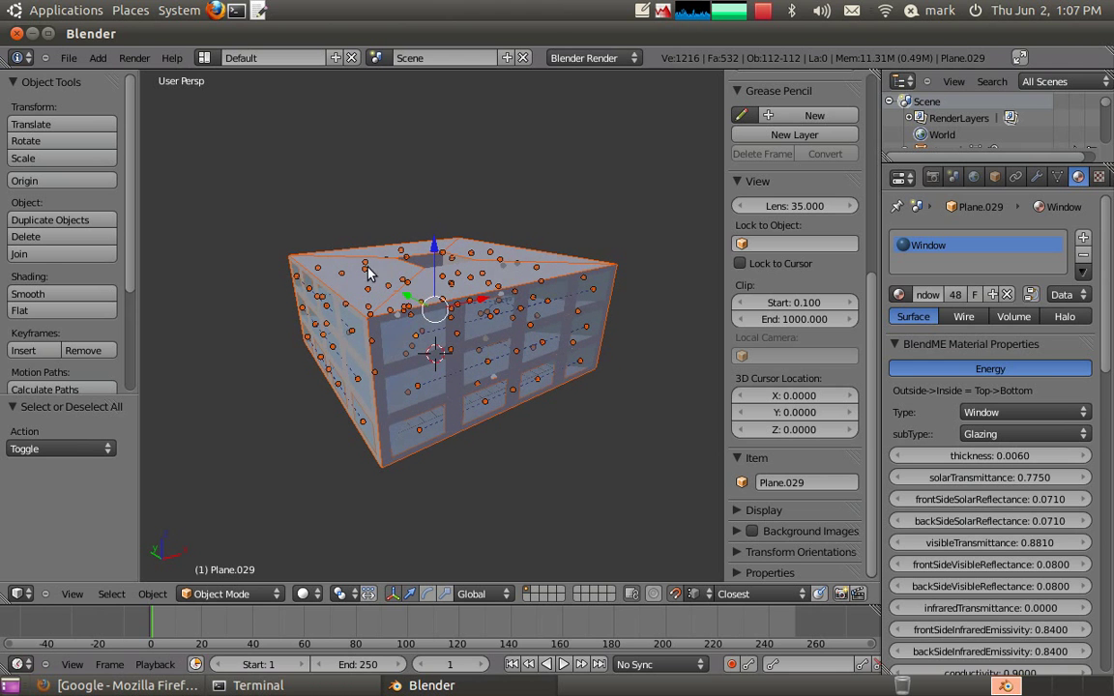
- Show the scene's BlendME simulation control and EnergyPlus export options
middle_click_drag(365, 278, 339, 251)
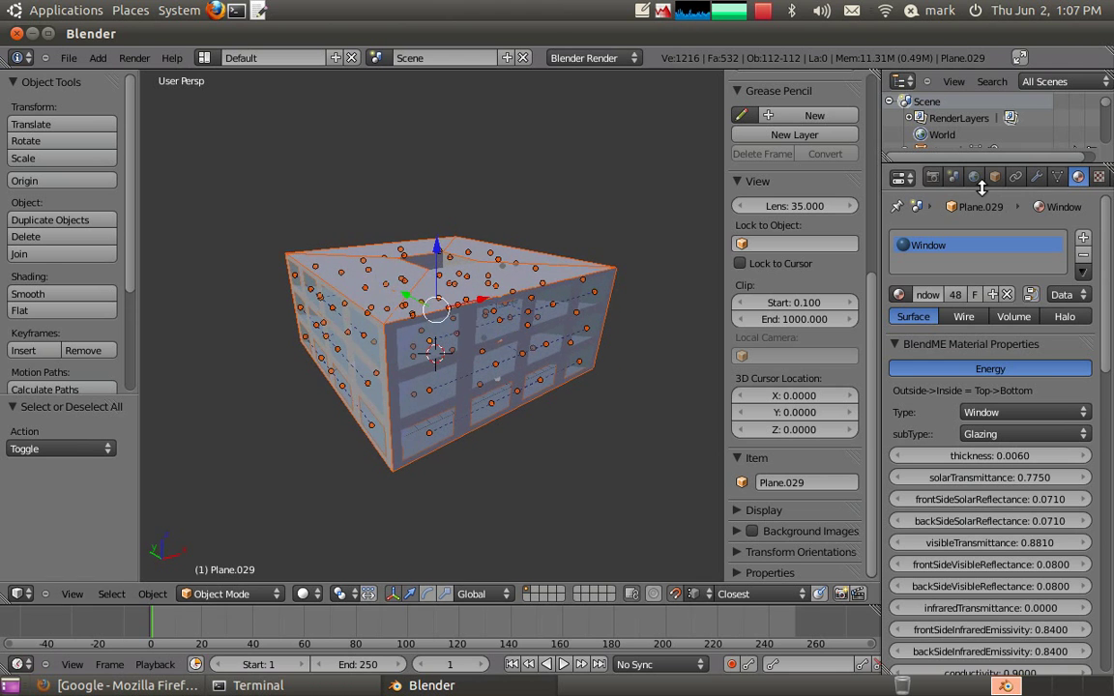
left_click(952, 176)
scroll(1111, 512, "down", 5)
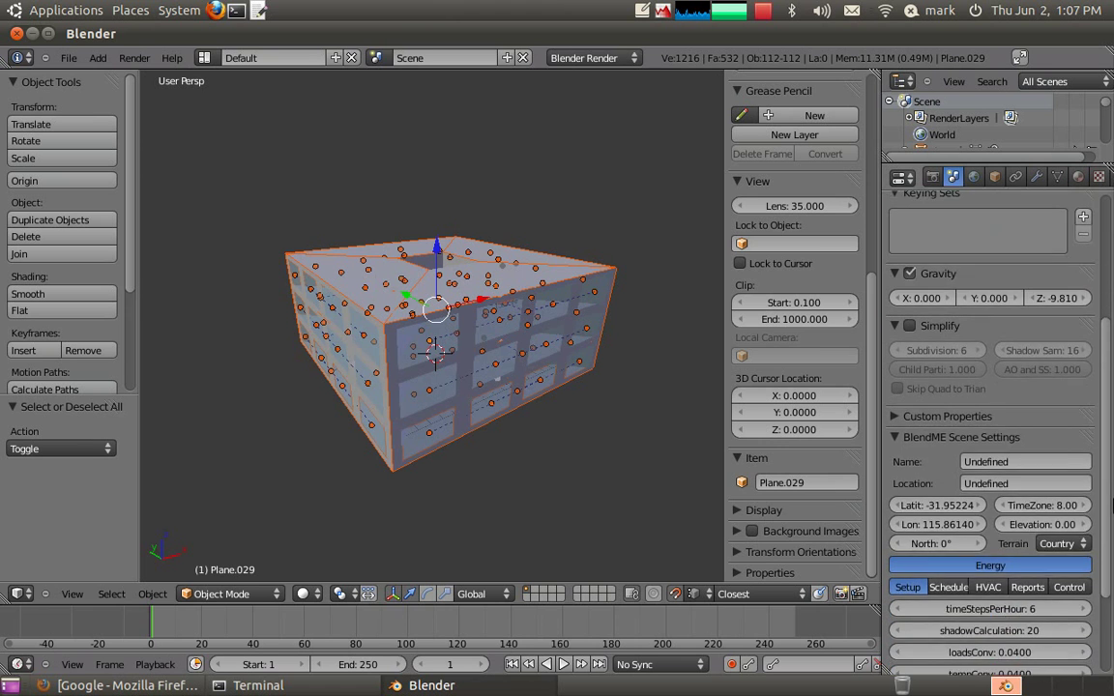
scroll(1111, 512, "down", 2)
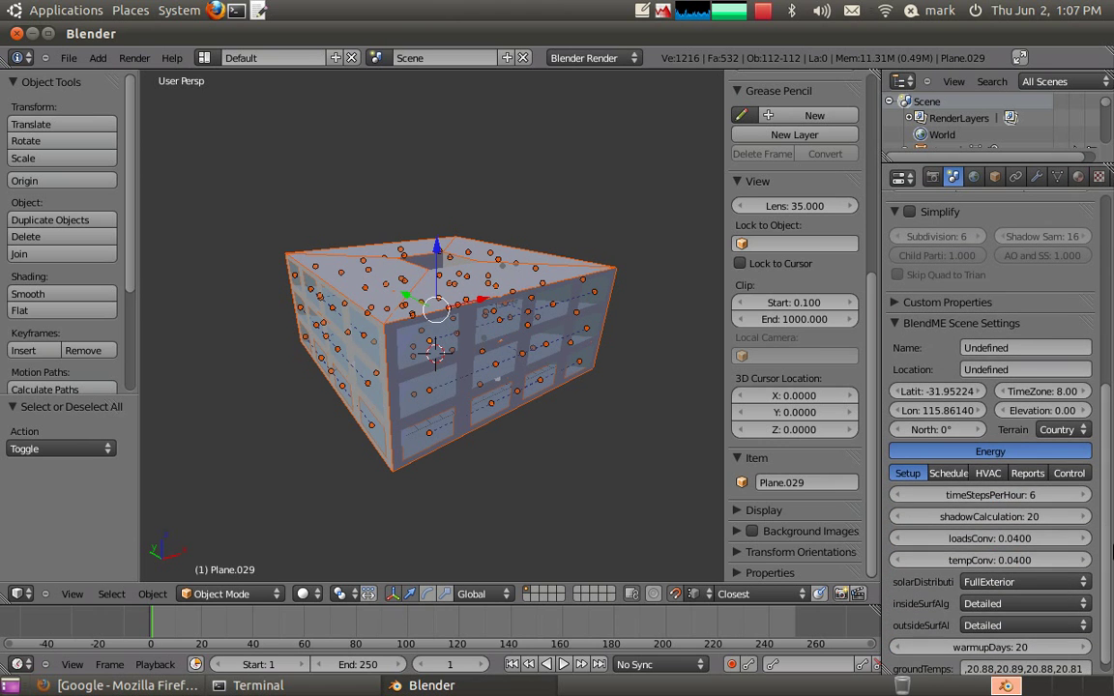
left_click(1066, 473)
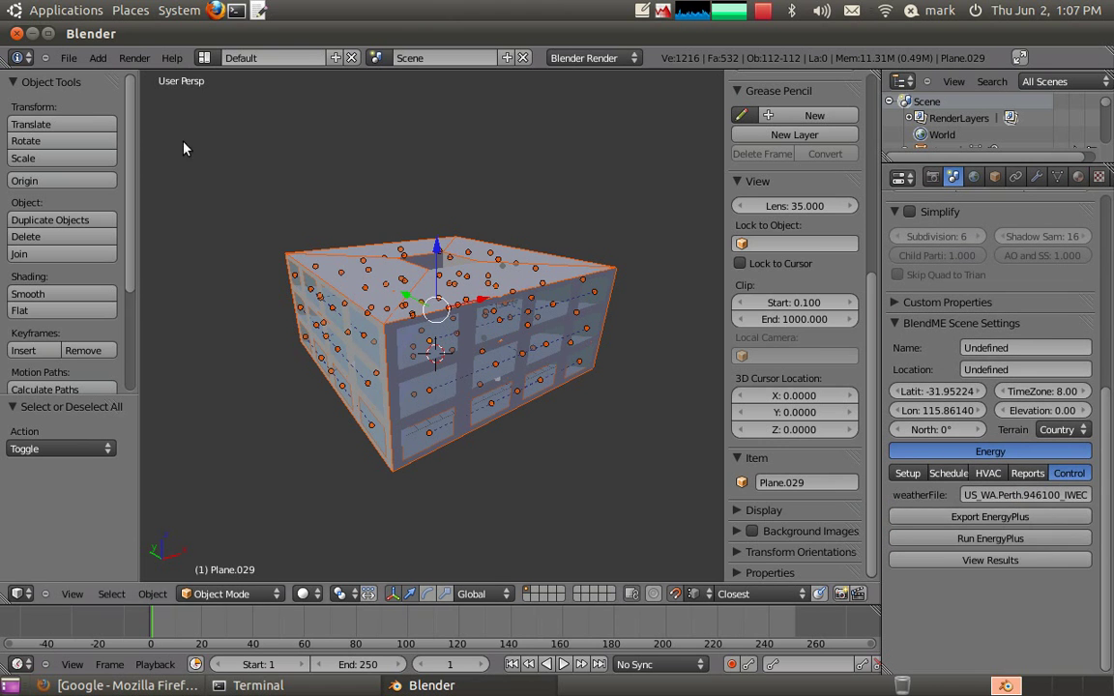
- Save the model as untitled.blend on the Desktop
left_click(68, 58)
left_click(85, 160)
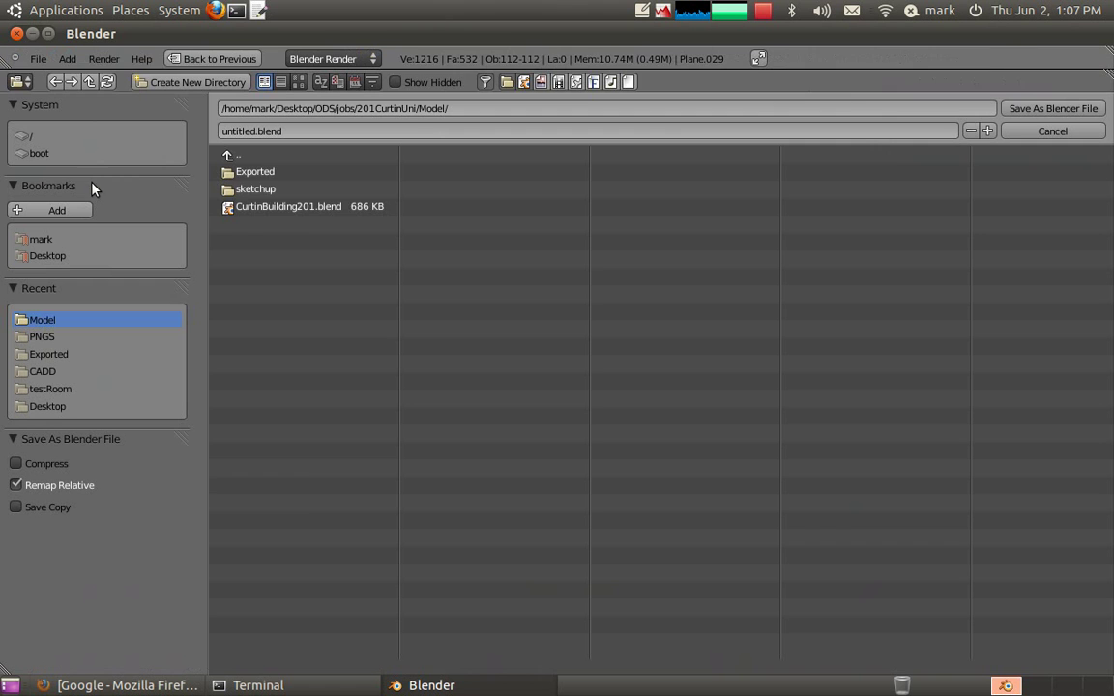
left_click(48, 256)
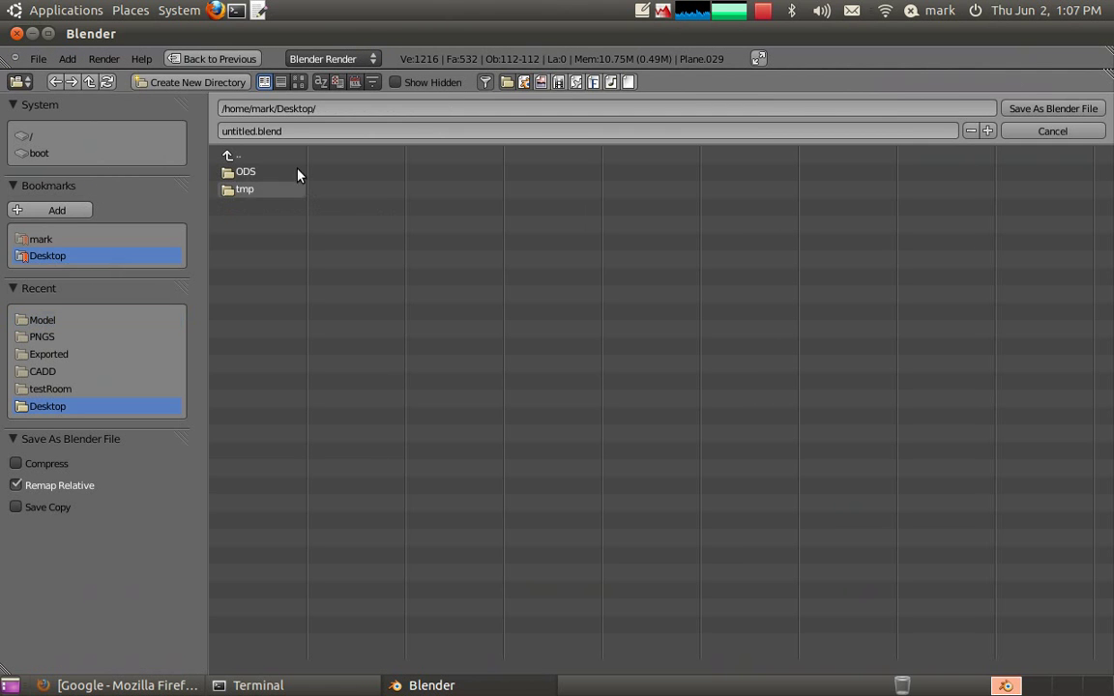
left_click(1019, 110)
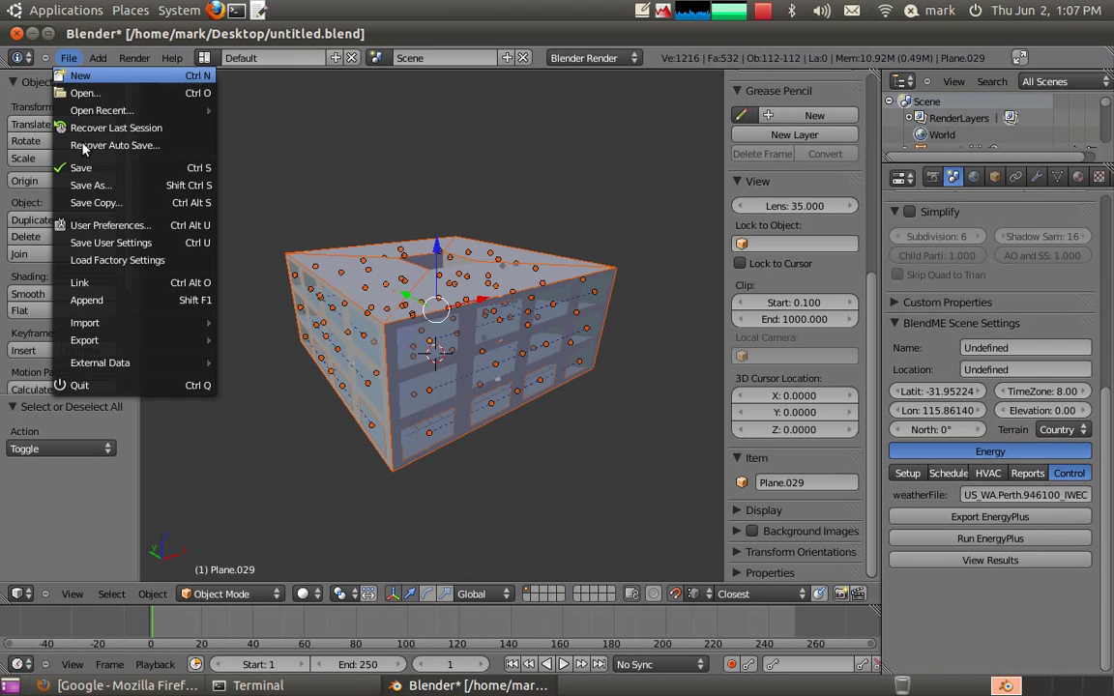
left_click(83, 167)
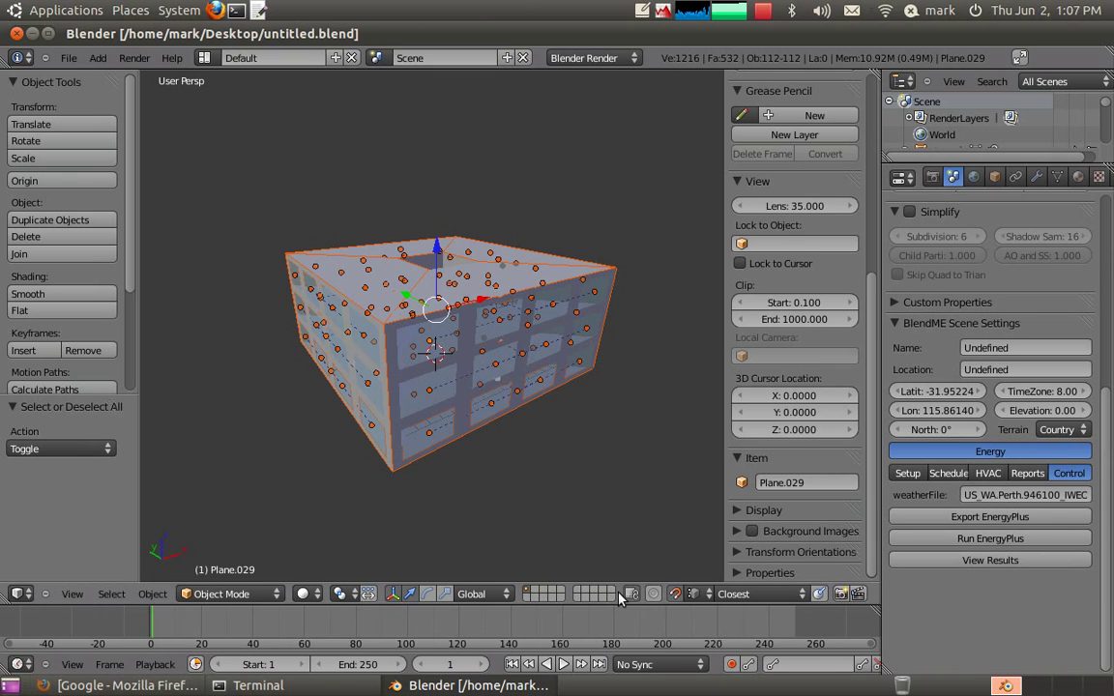
- Enlarge the Terminal to follow EnergyPlus into the main simulation, then return to Blender
left_click(336, 674)
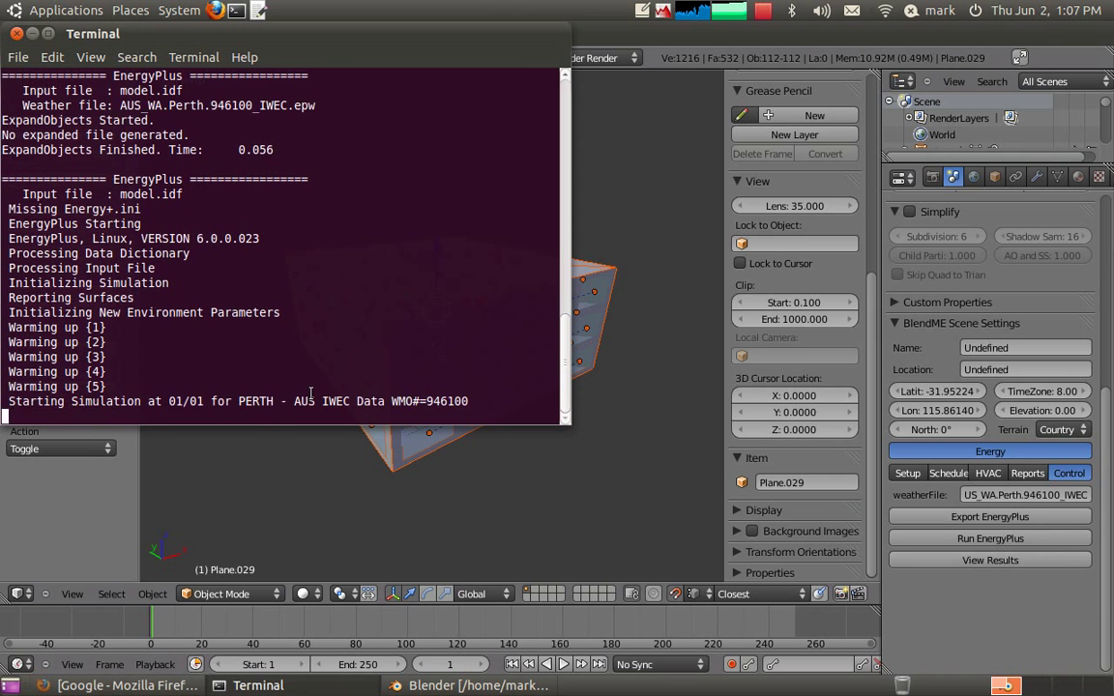
left_click_drag(280, 423, 324, 630)
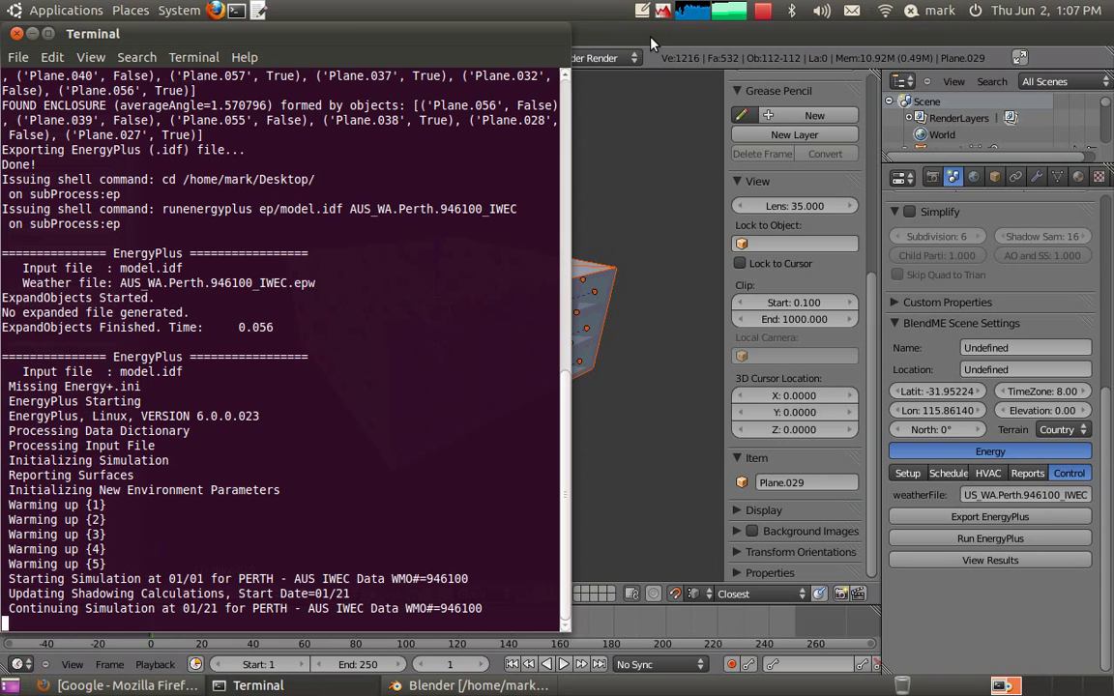
left_click(585, 31)
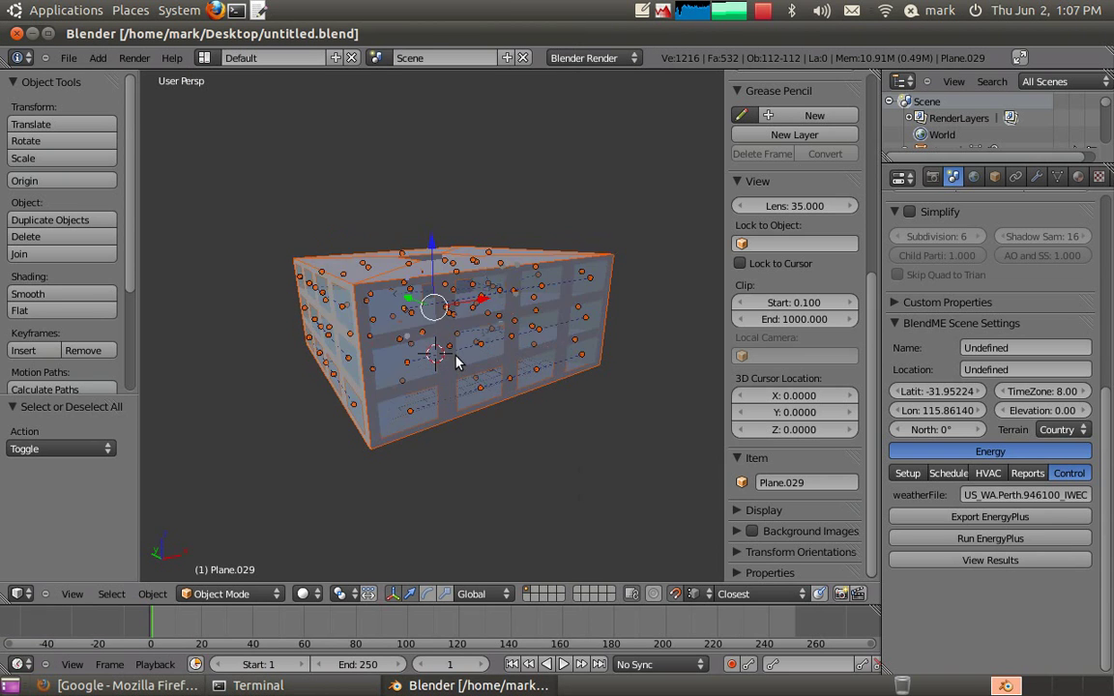
- In wireframe, pick Zone.011 and select all zone objects of the same type
key("z")
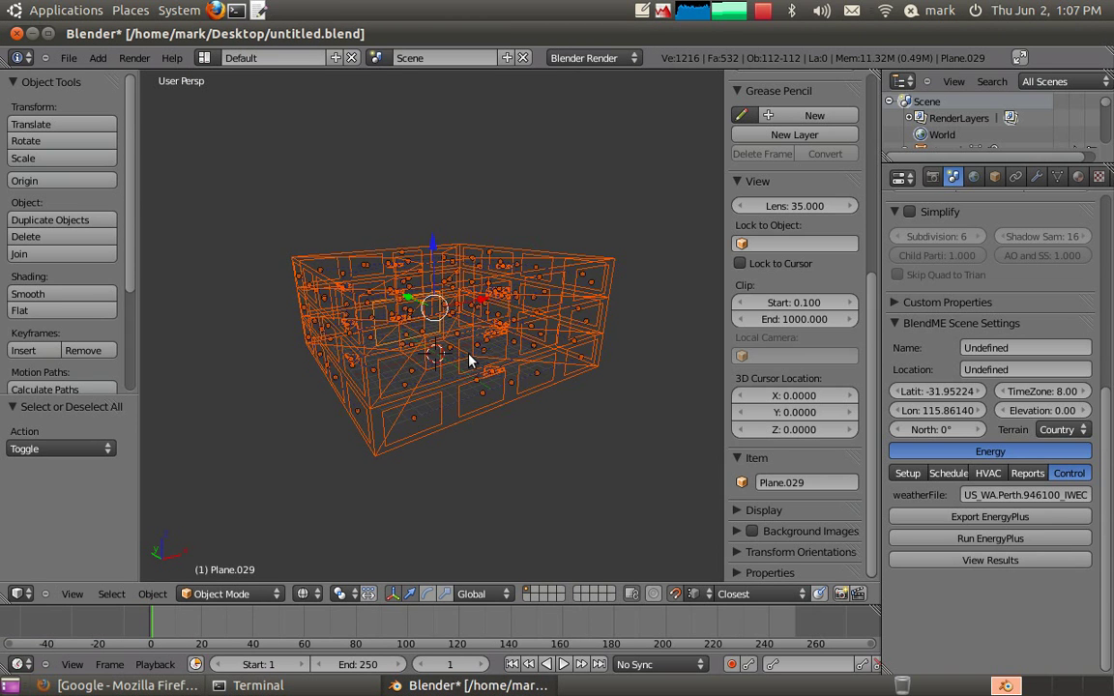
key("a")
middle_click_drag(472, 368, 395, 346)
middle_click_drag(514, 323, 515, 392)
right_click(512, 377)
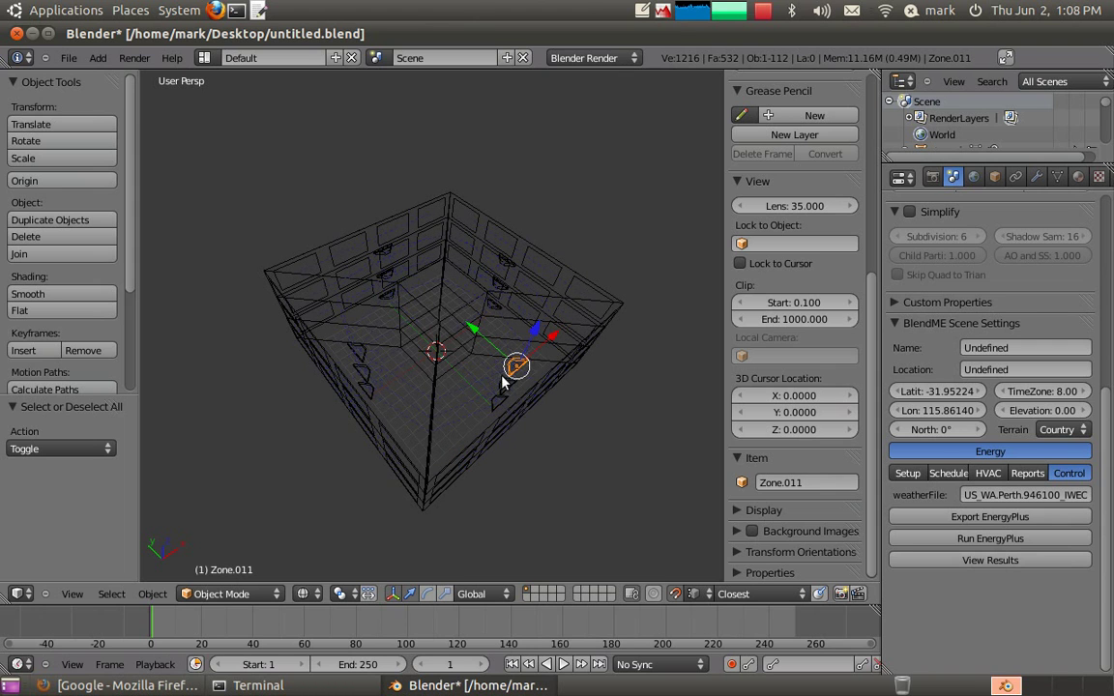
key("space")
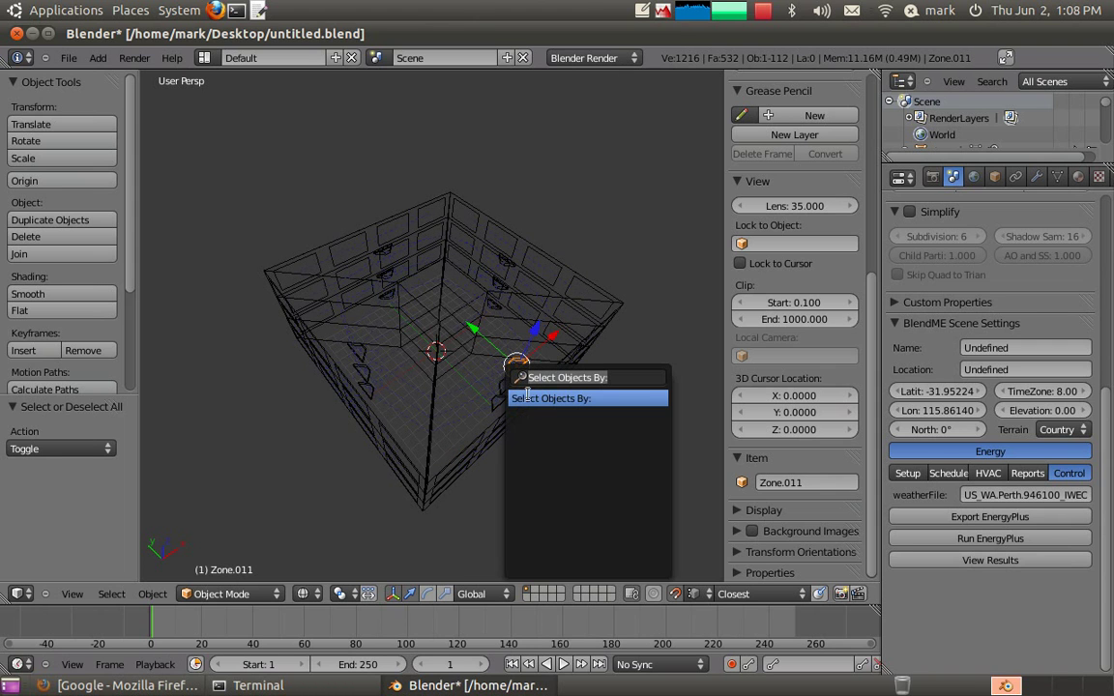
left_click(530, 397)
left_click(31, 454)
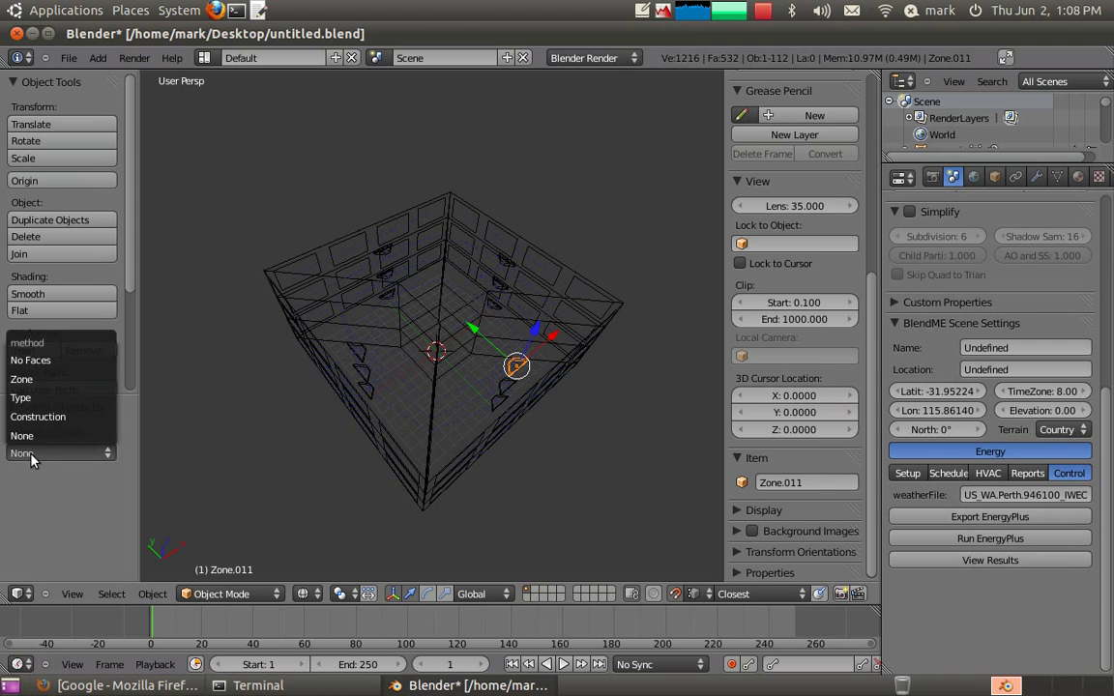
left_click(37, 399)
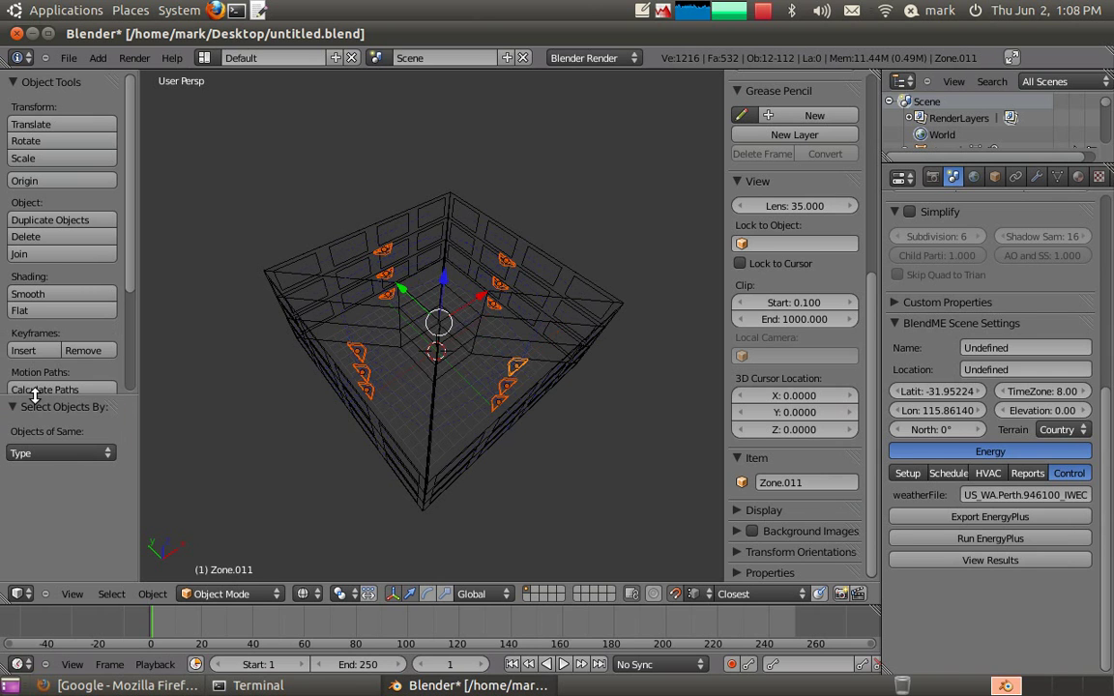
- Delete the selected zone objects and select all the remaining surface planes
key("x")
left_click(333, 407)
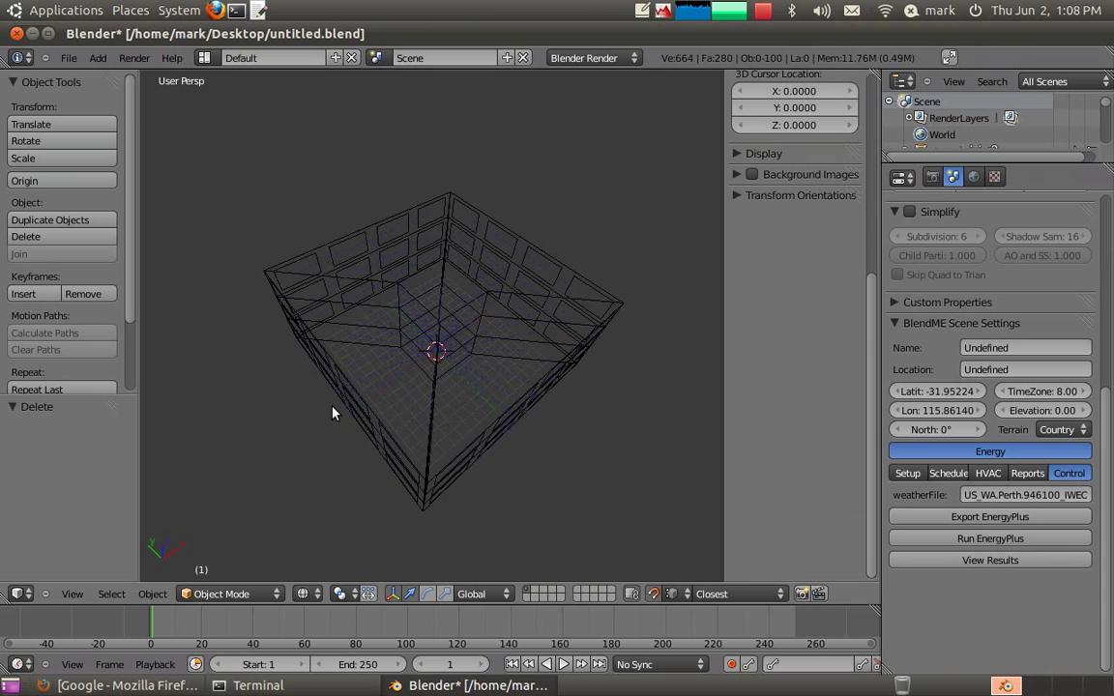
key("a")
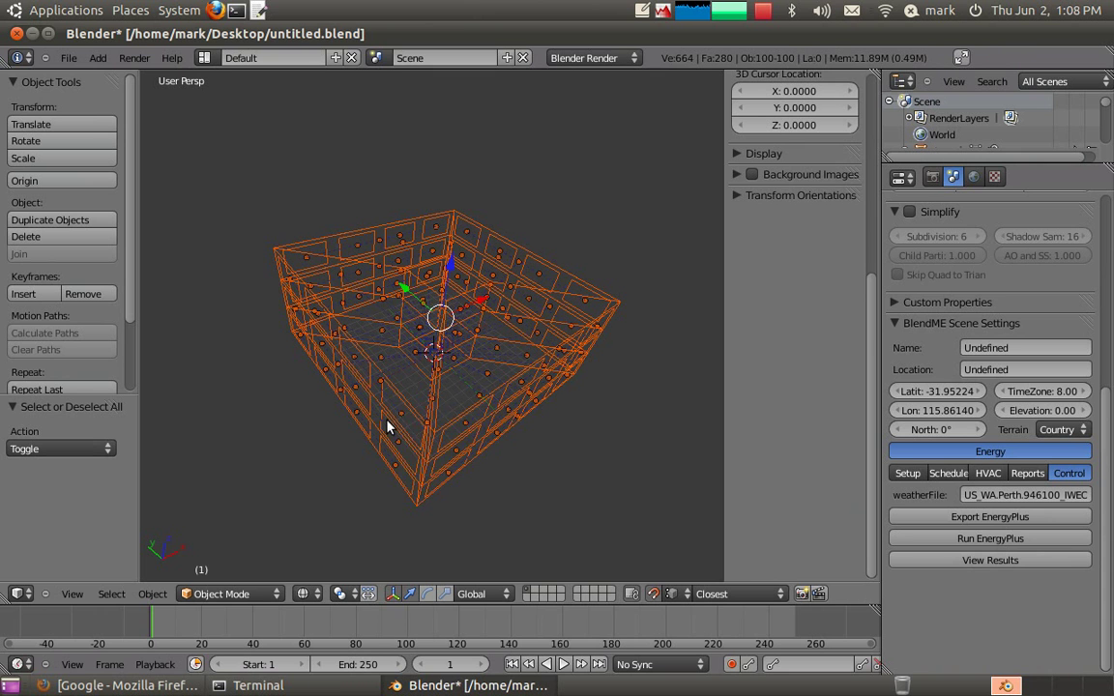
key("shift+g")
type("c")
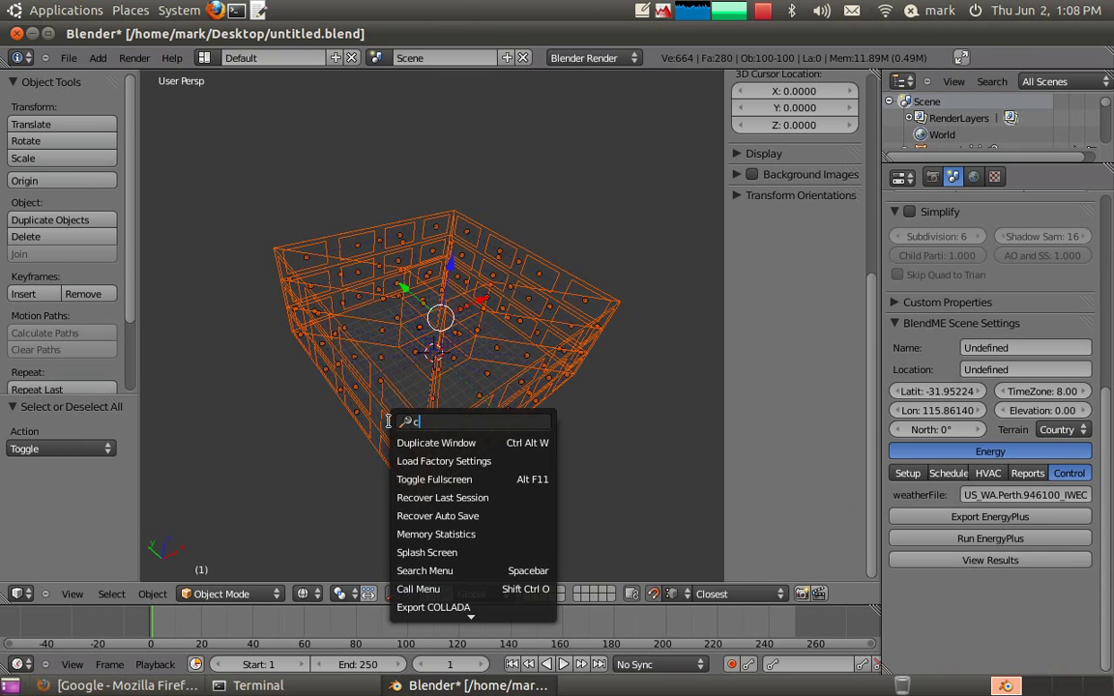
type("learc")
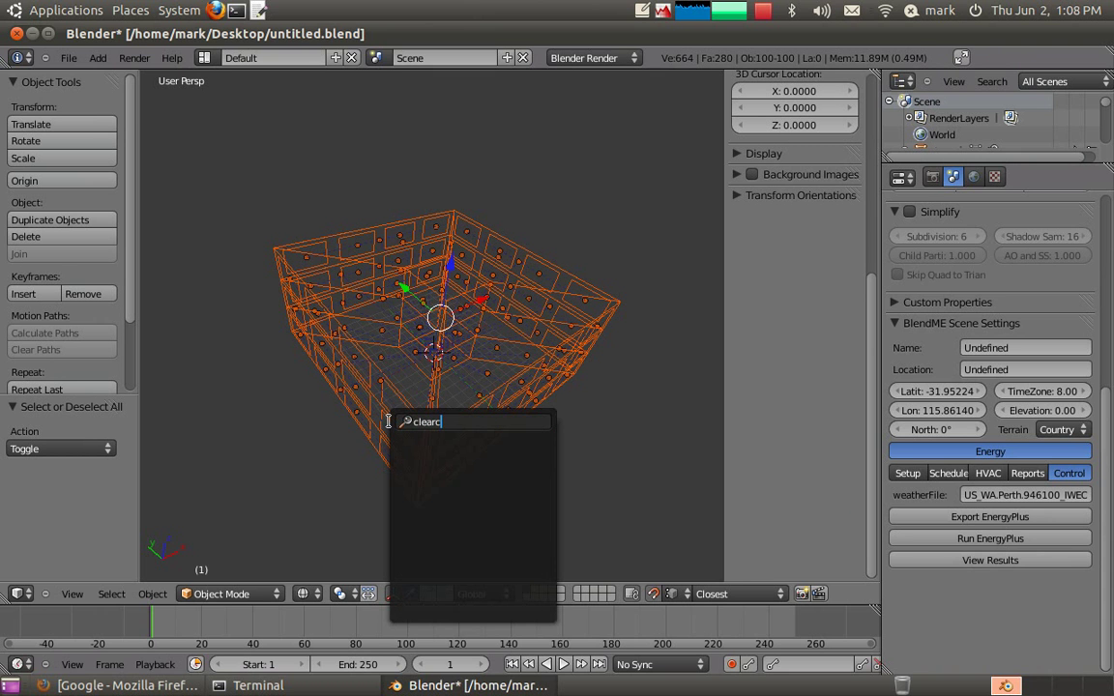
key("BackSpace")
type("c")
key("Escape")
- Run Clear Constraints on all of the building's surface planes
right_click(346, 324)
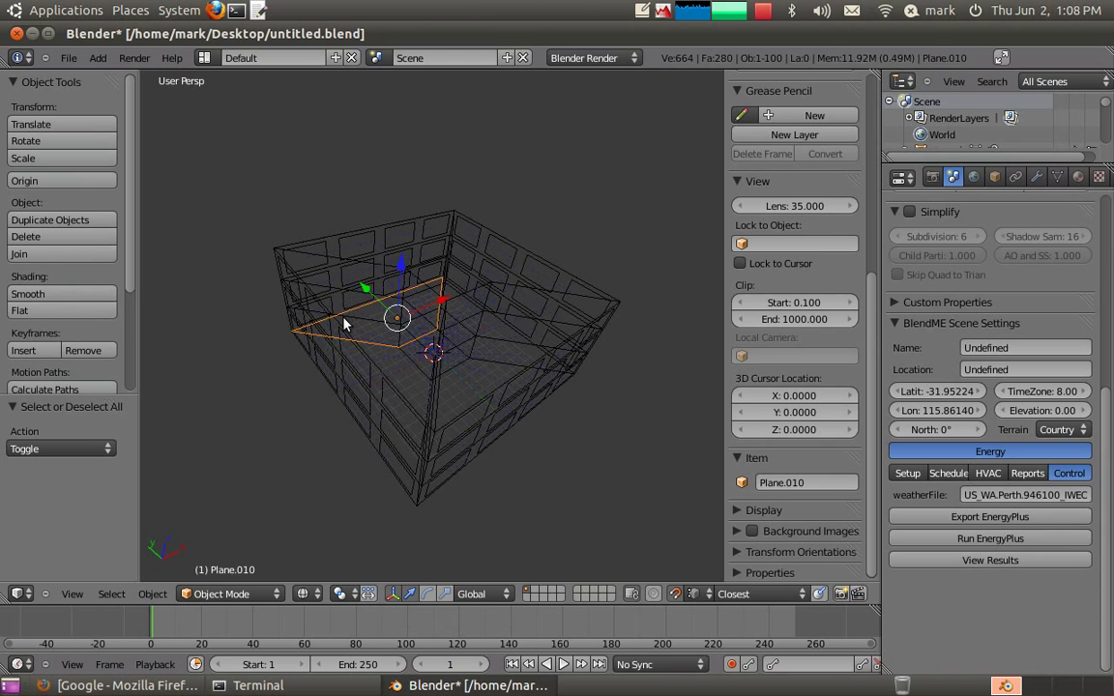
key("a")
key("a")
key("space")
type("c")
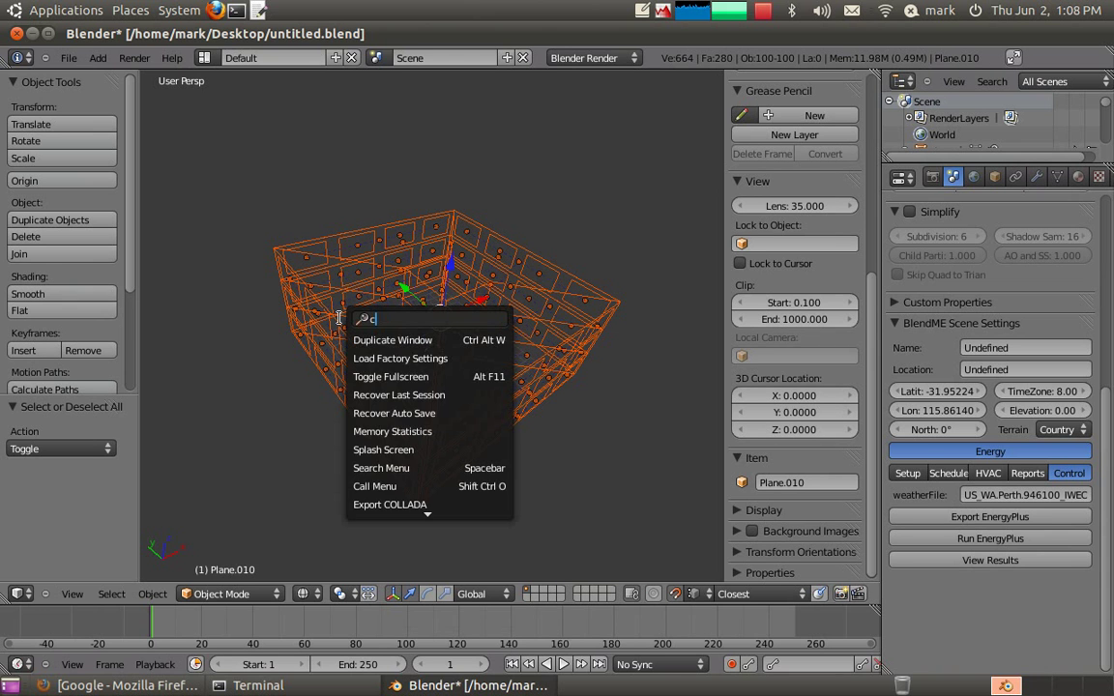
type("lear c")
key("Return")
middle_click_drag(423, 322, 482, 398)
- Delete the stray plane Plane.067
middle_click_drag(359, 382, 324, 370)
right_click(357, 376)
key("x")
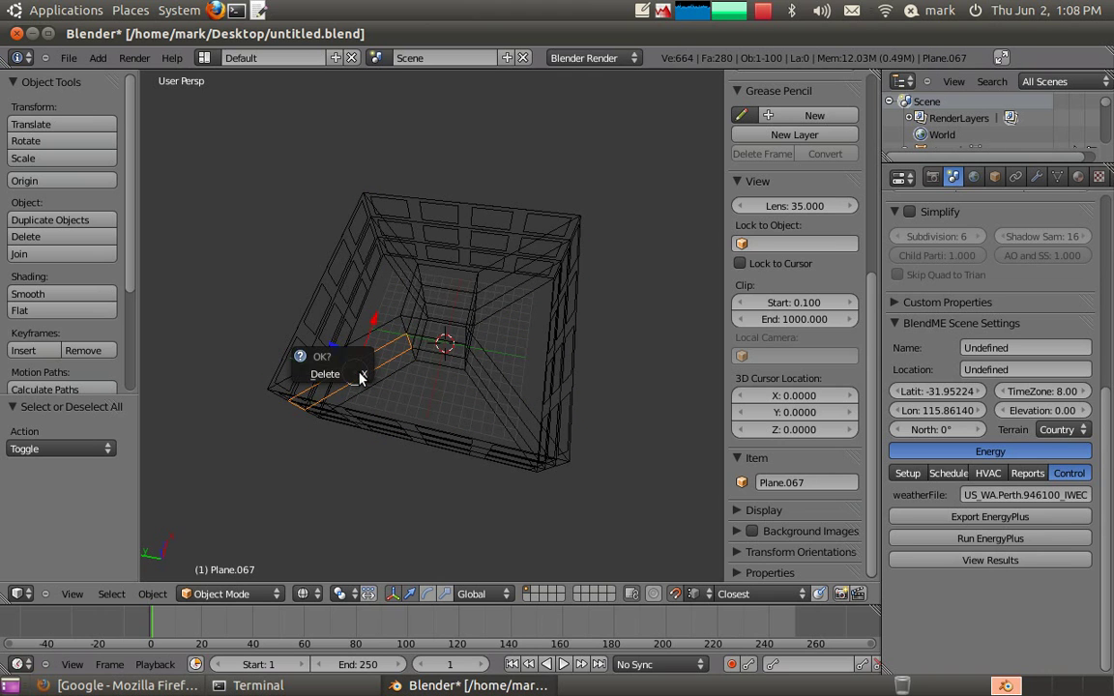
left_click(361, 376)
- Turn on All Object Origins in the viewport display options to show origins as dots
right_click(364, 392)
right_click(361, 391)
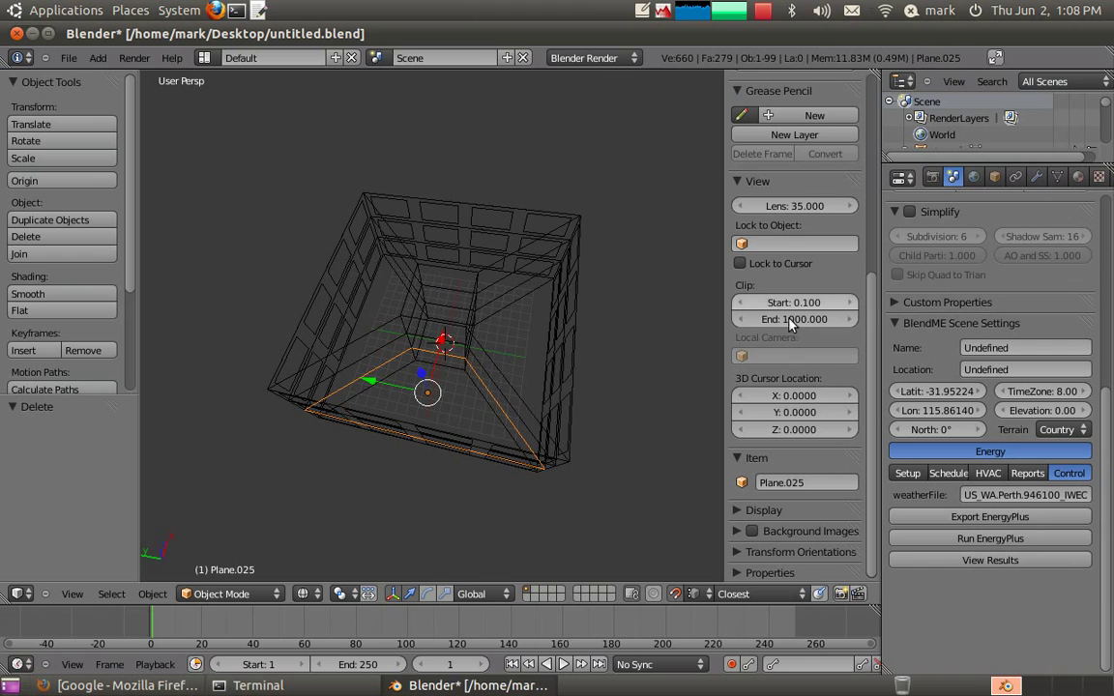
scroll(853, 319, "up", 5)
scroll(759, 481, "down", 5)
left_click(733, 508)
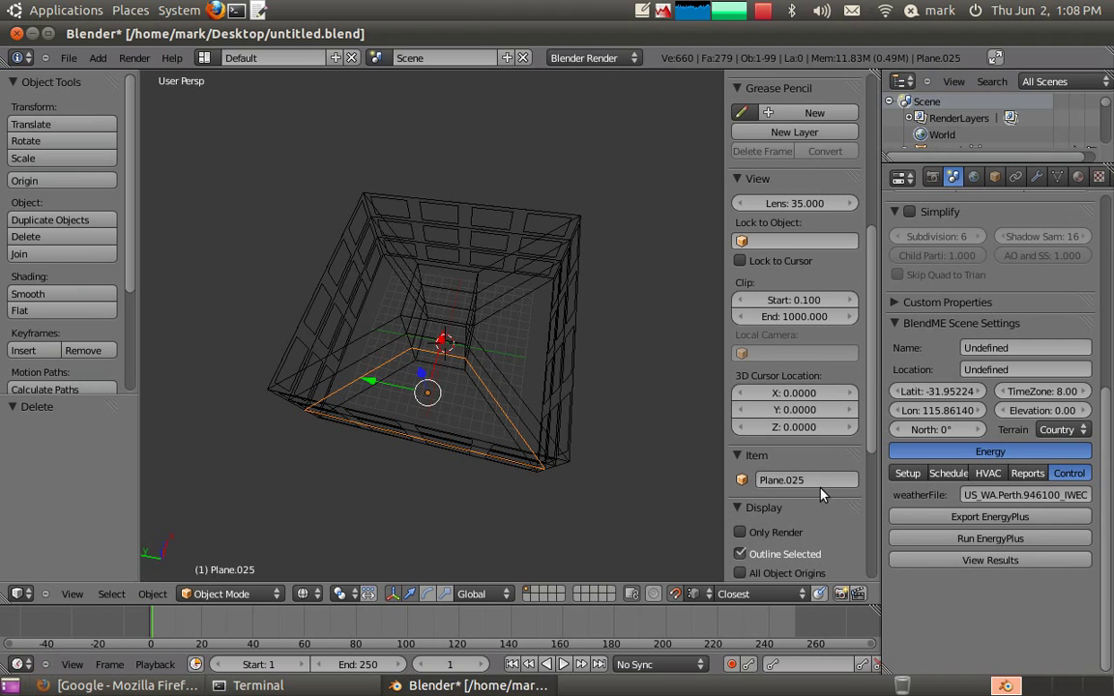
scroll(745, 517, "down", 2)
left_click(740, 520)
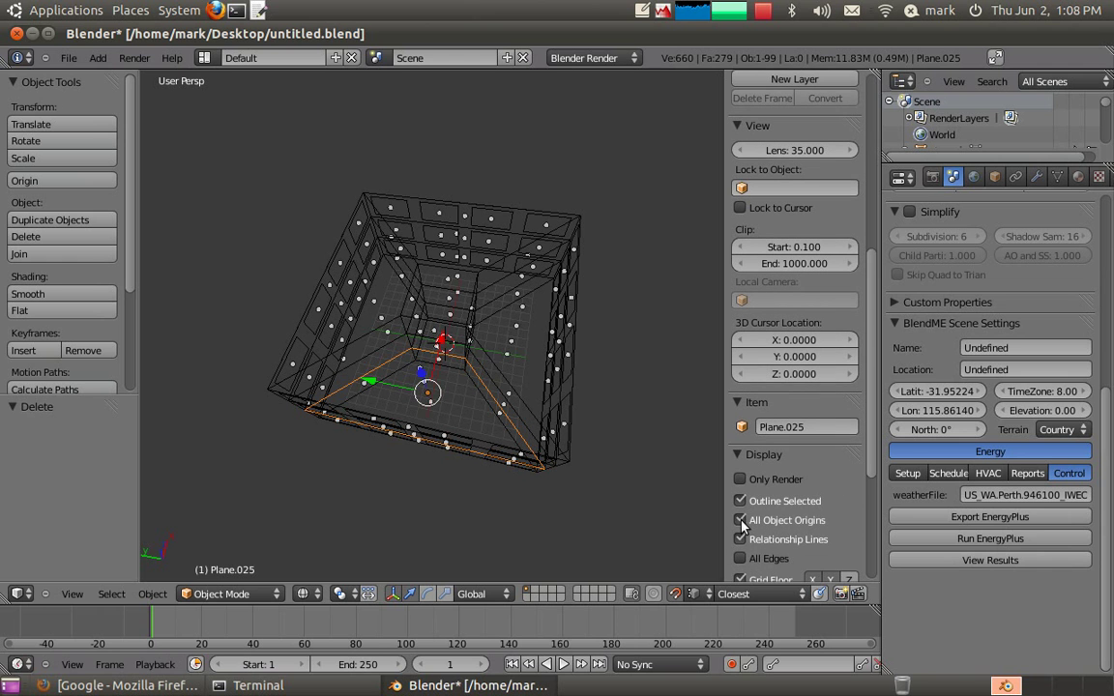
- Delete the small stray plane Plane.098
right_click(371, 392)
key("x")
left_click(367, 387)
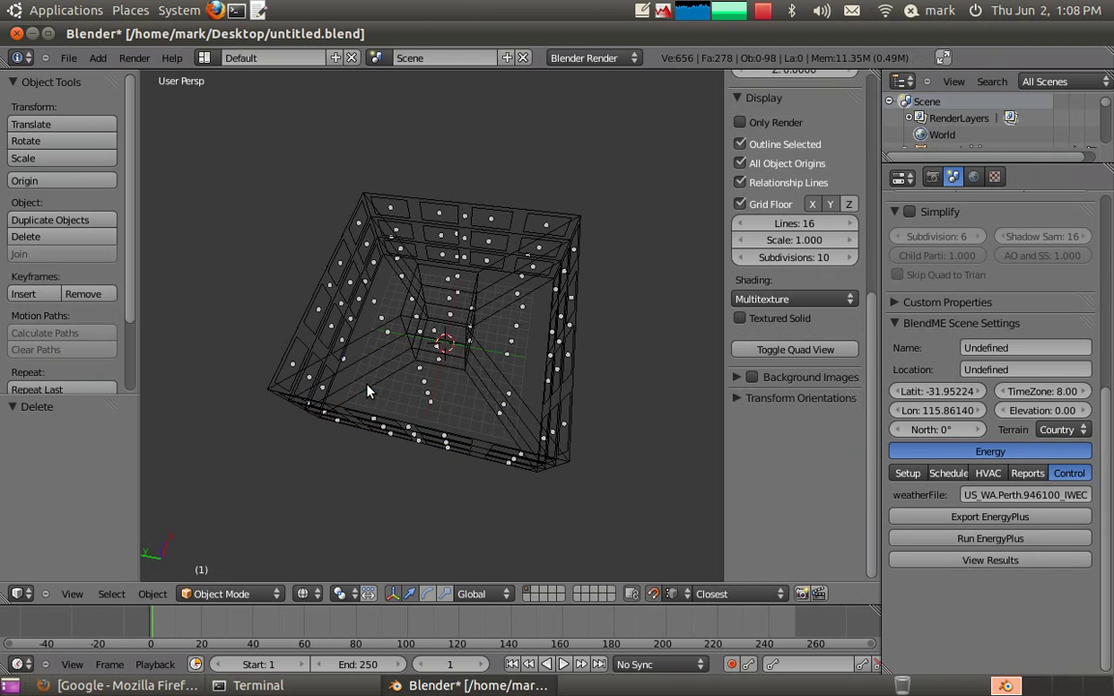
mouse_move(368, 388)
middle_mouse_down()
mouse_move(415, 367)
mouse_move(361, 325)
mouse_move(405, 378)
mouse_move(400, 351)
mouse_move(414, 380)
mouse_move(385, 390)
mouse_move(380, 379)
middle_mouse_up()
- Delete the corner roof plane Plane.042 and two more adjacent corner planes
key("z")
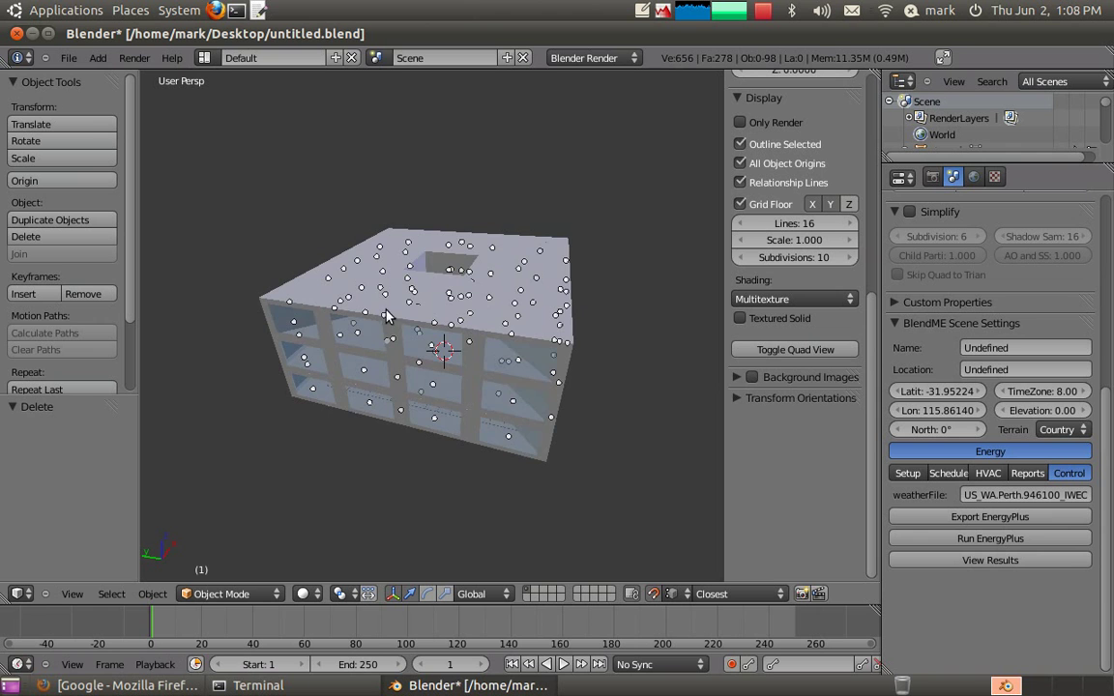
key("z")
middle_click_drag(401, 323, 408, 358)
right_click(408, 358)
key("z")
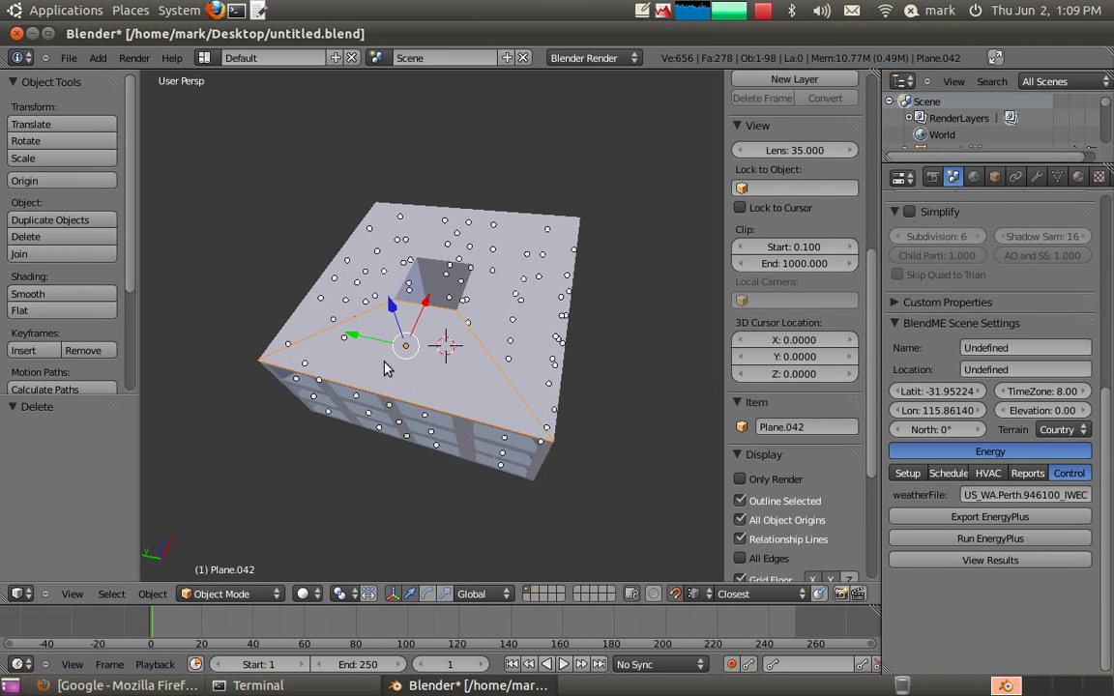
middle_click_drag(384, 368, 397, 341)
key("x")
left_click(397, 335)
right_click(336, 253)
key("x")
left_click(338, 263)
right_click(367, 312)
key("x")
left_click(344, 309)
- Delete five corner wall planes, including Plane.031 and Plane.051
right_click(338, 273)
key("x")
left_click(341, 274)
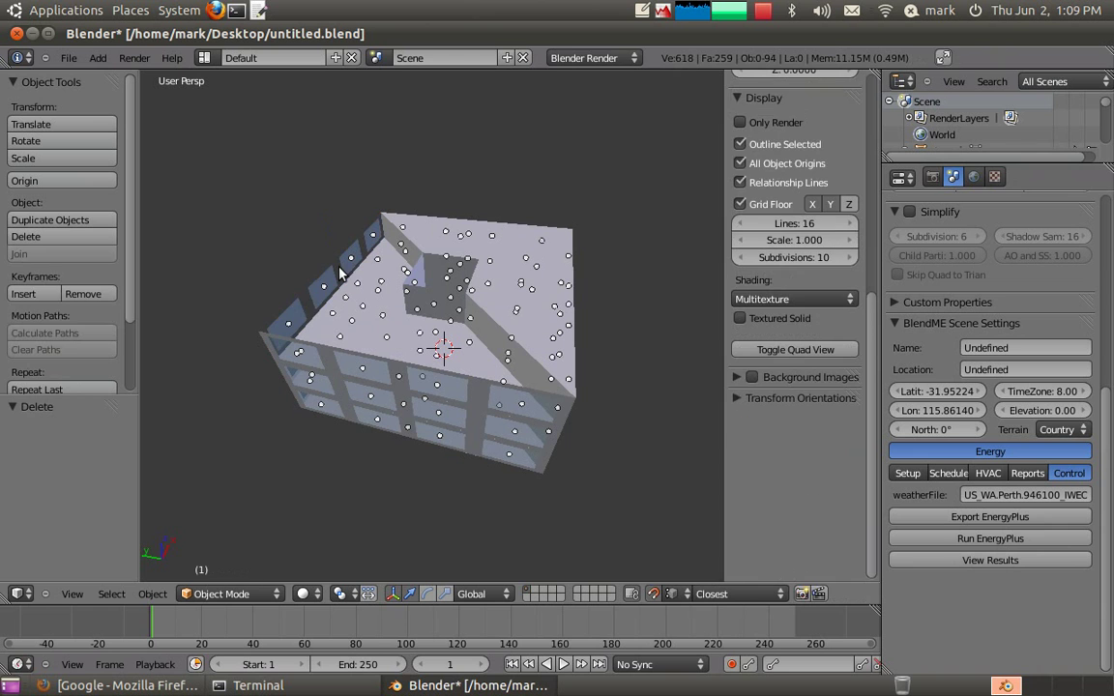
right_click(327, 279)
key("x")
left_click(327, 280)
right_click(295, 317)
key("x")
left_click(295, 311)
right_click(370, 242)
key("x")
left_click(370, 246)
right_click(373, 232)
key("x")
left_click(372, 237)
- Delete the hidden walls Plane.043, Plane.044, Plane.045 and one more together
middle_click_drag(373, 237, 298, 314)
right_click(298, 314)
right_click(344, 326, "shift")
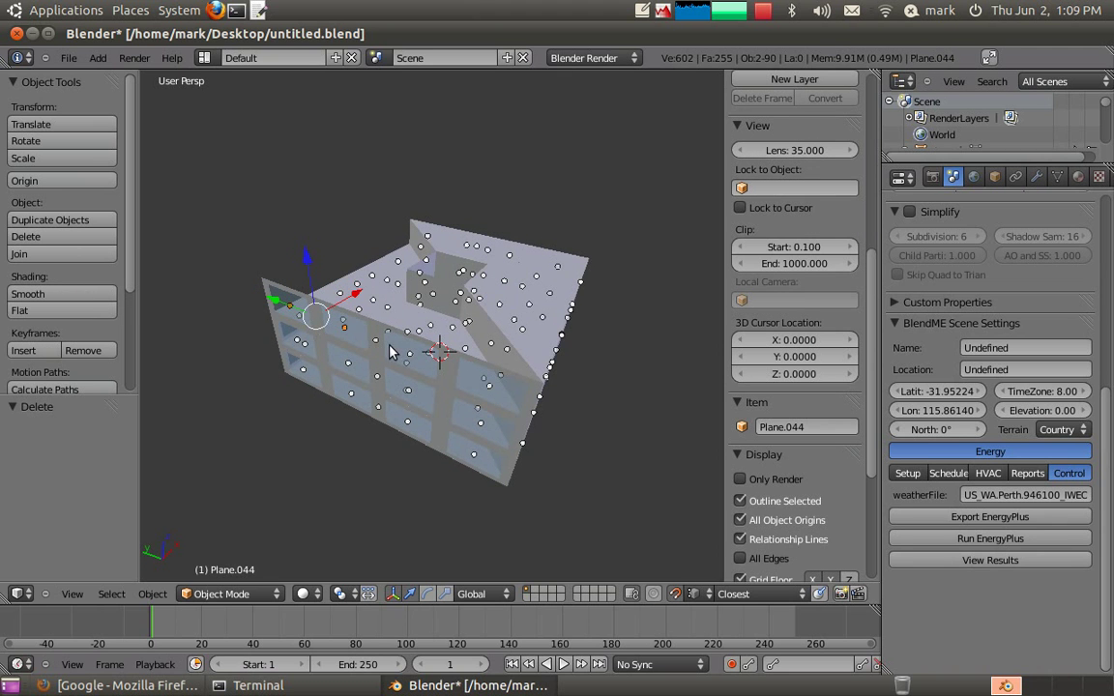
right_click(423, 372, "shift")
right_click(448, 367, "shift")
key("x")
left_click(448, 365)
- Delete the remaining corner roof piece Plane.058
middle_click_drag(447, 368, 369, 295)
right_click(375, 257)
key("x")
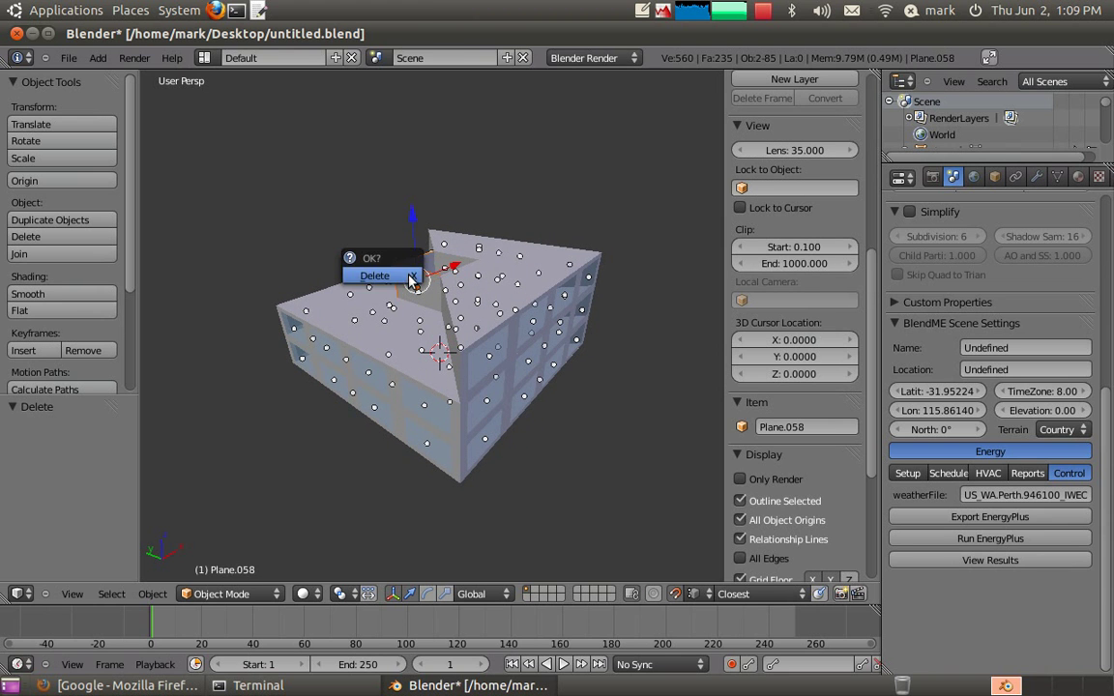
left_click(410, 280)
middle_click_drag(442, 323, 375, 395)
- Delete the corner floor plane Plane.025 and select Plane.079 for removal
right_click(423, 340)
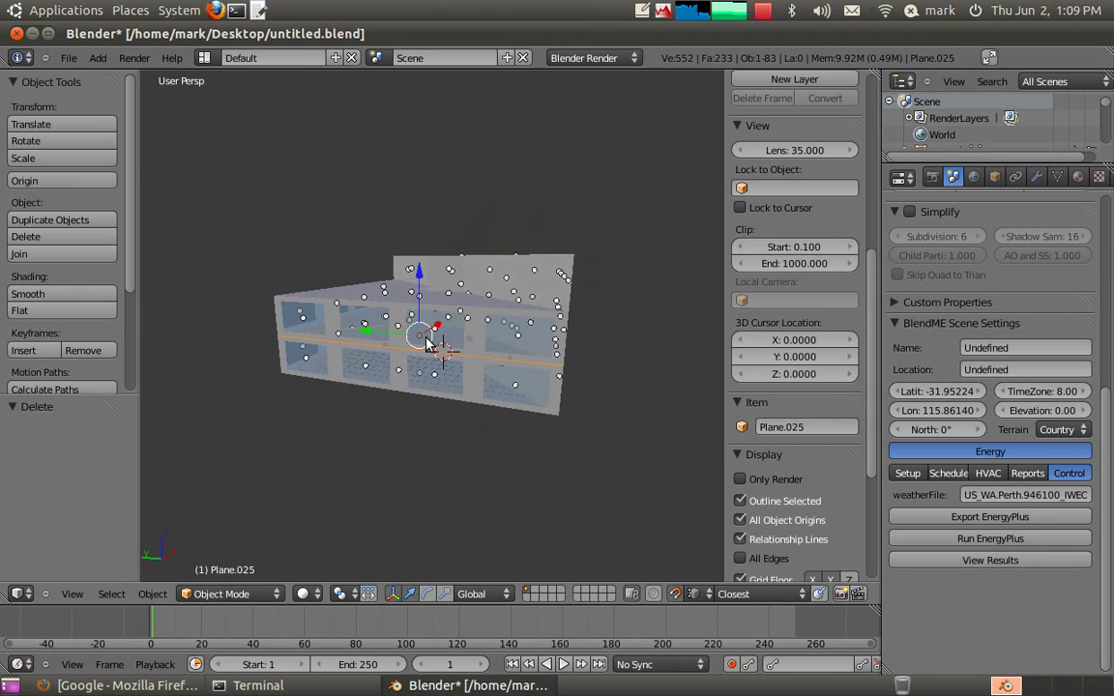
key("x")
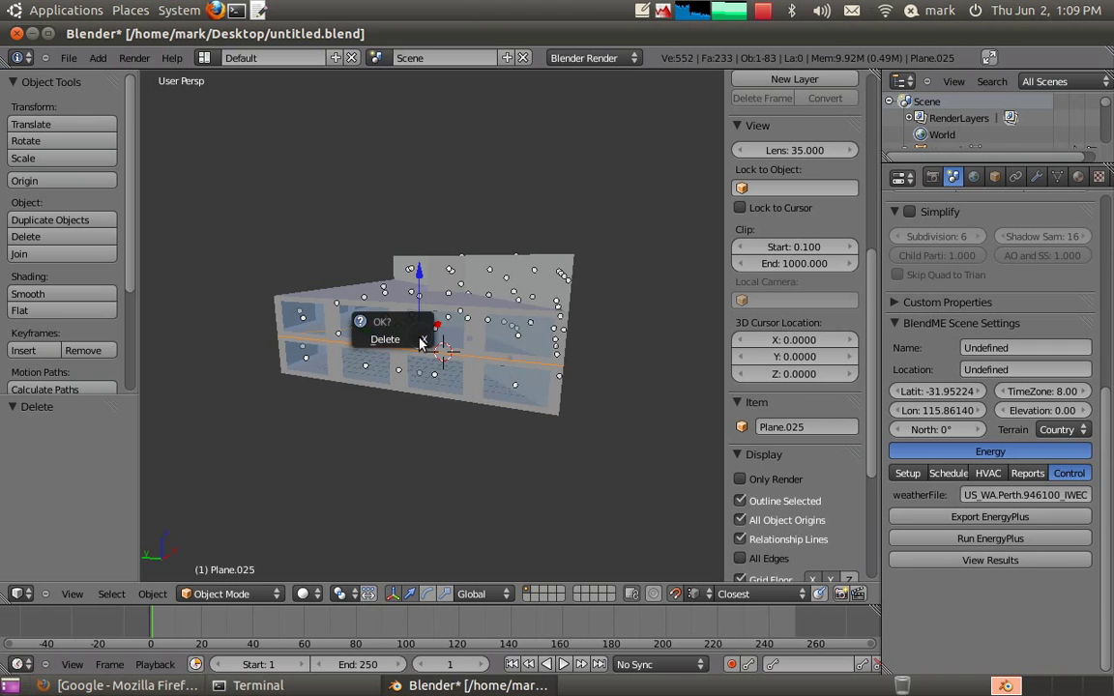
left_click(422, 341)
middle_click_drag(422, 341, 368, 346)
right_click(372, 319)
key("x")
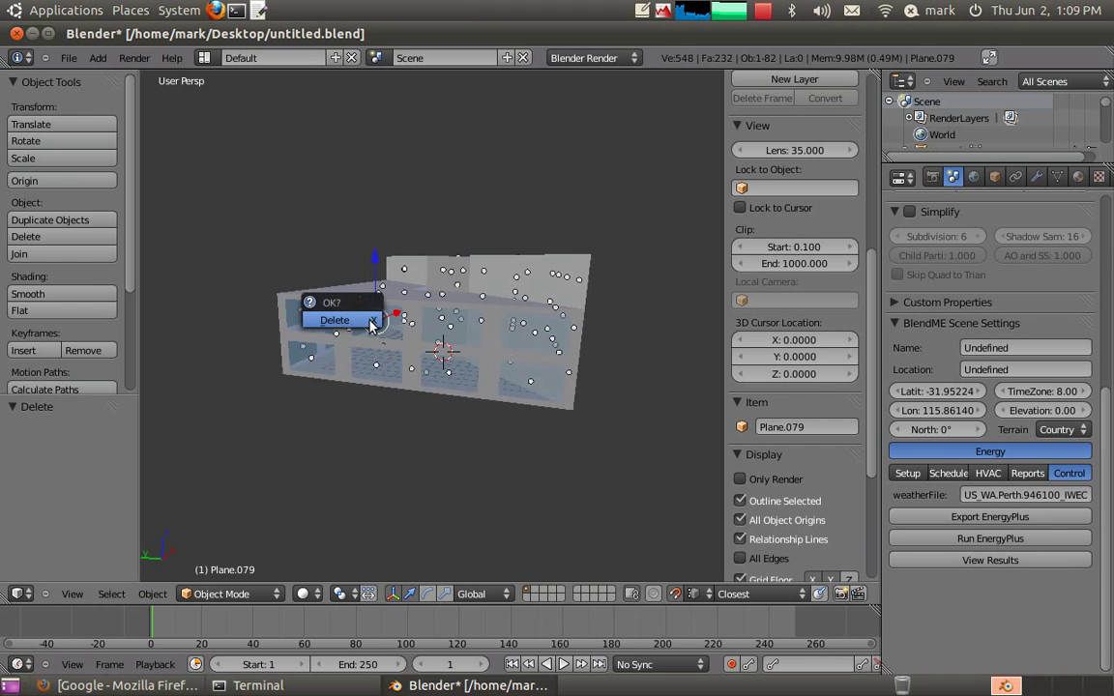
middle_click_drag(149, 406, 338, 335)
- Delete the floor plane Plane.015, leaving 81 surfaces in the L-shaped block
right_click(339, 334)
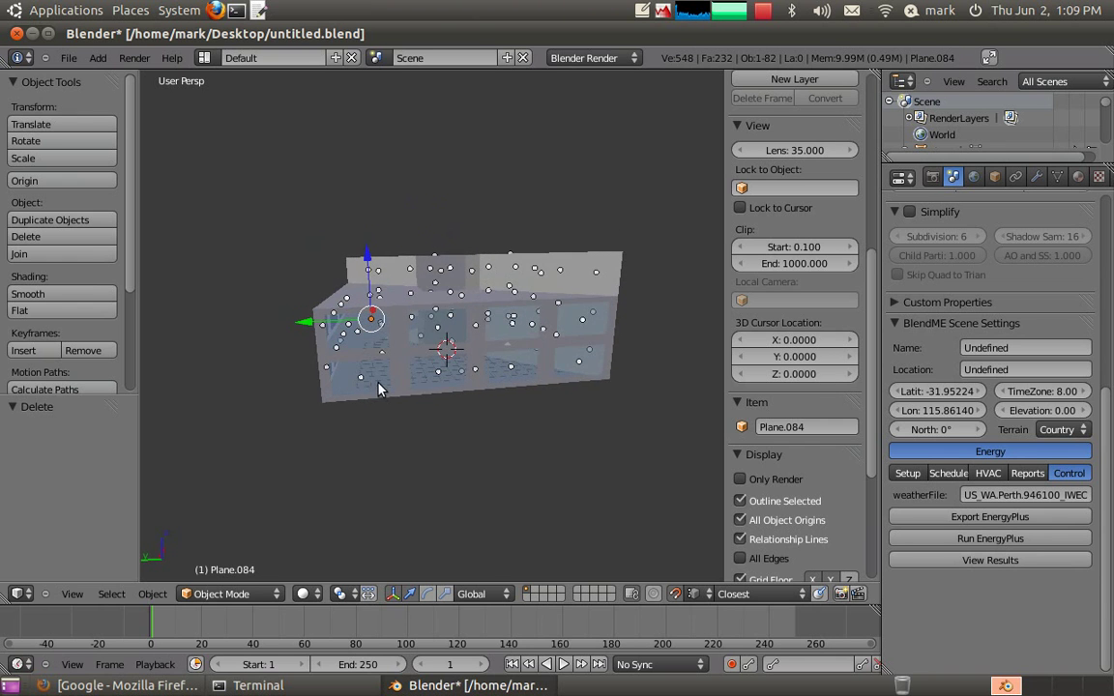
scroll(438, 333, "up", 8)
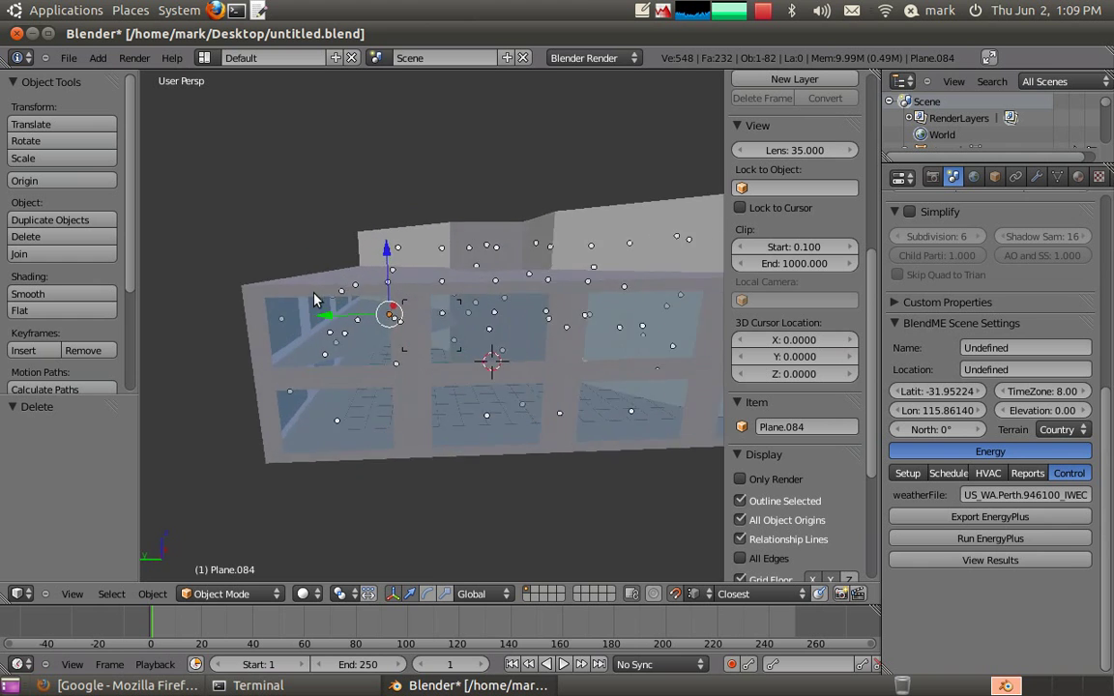
scroll(319, 274, "down", 3)
right_click(364, 346)
key("x")
left_click(364, 346)
middle_click_drag(399, 354, 289, 380)
scroll(289, 380, "down", 5)
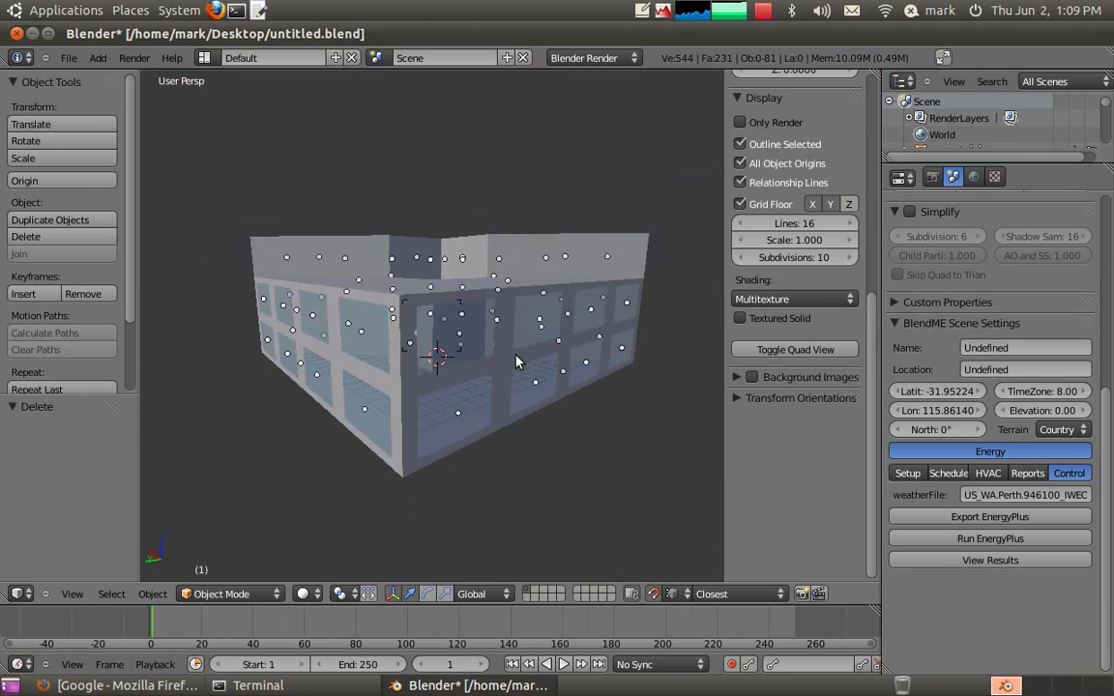
mouse_move(493, 348)
middle_mouse_down()
mouse_move(503, 386)
mouse_move(329, 344)
mouse_move(367, 326)
mouse_move(313, 301)
mouse_move(385, 374)
mouse_move(304, 328)
mouse_move(397, 435)
mouse_move(456, 344)
mouse_move(357, 318)
mouse_move(353, 358)
mouse_move(397, 373)
mouse_move(403, 415)
mouse_move(527, 438)
mouse_move(499, 433)
mouse_move(399, 348)
mouse_move(438, 332)
mouse_move(465, 361)
middle_mouse_up()
- Select all 81 surfaces and run BlendME's Detect and Assign Openings, then return to solid shading
key("z")
key("a")
key("a")
key("a")
key("space")
key("Escape")
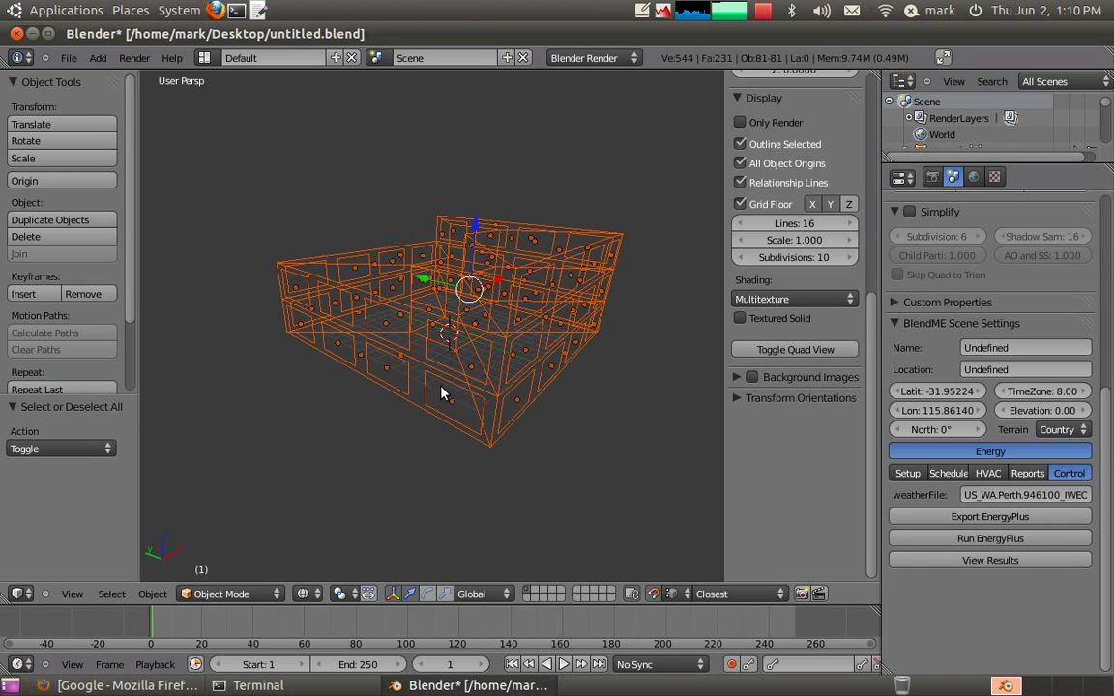
mouse_move(438, 386)
middle_mouse_down()
mouse_move(418, 374)
mouse_move(427, 378)
middle_mouse_up()
key("space")
type("detect")
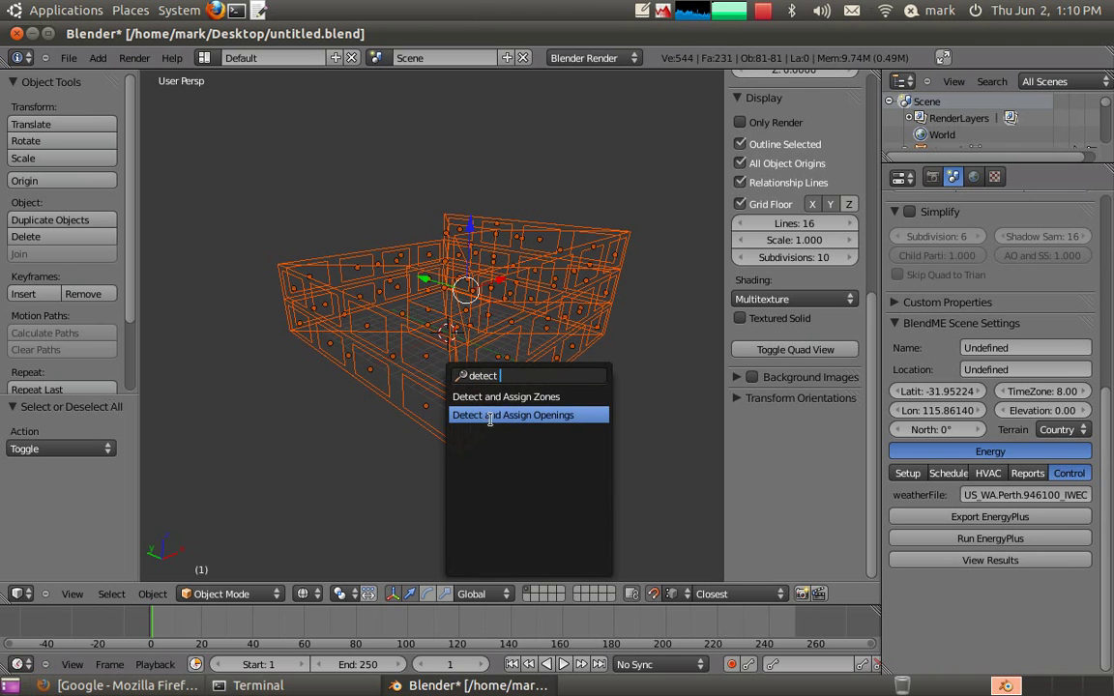
left_click(493, 416)
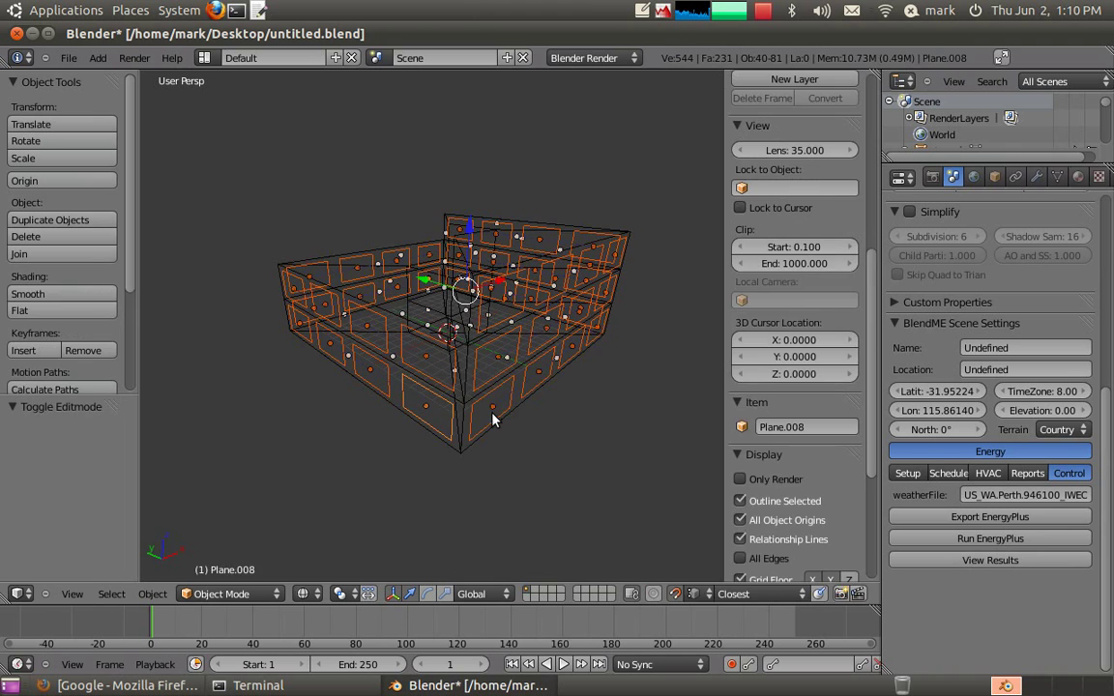
middle_click_drag(472, 397, 450, 379)
key("z")
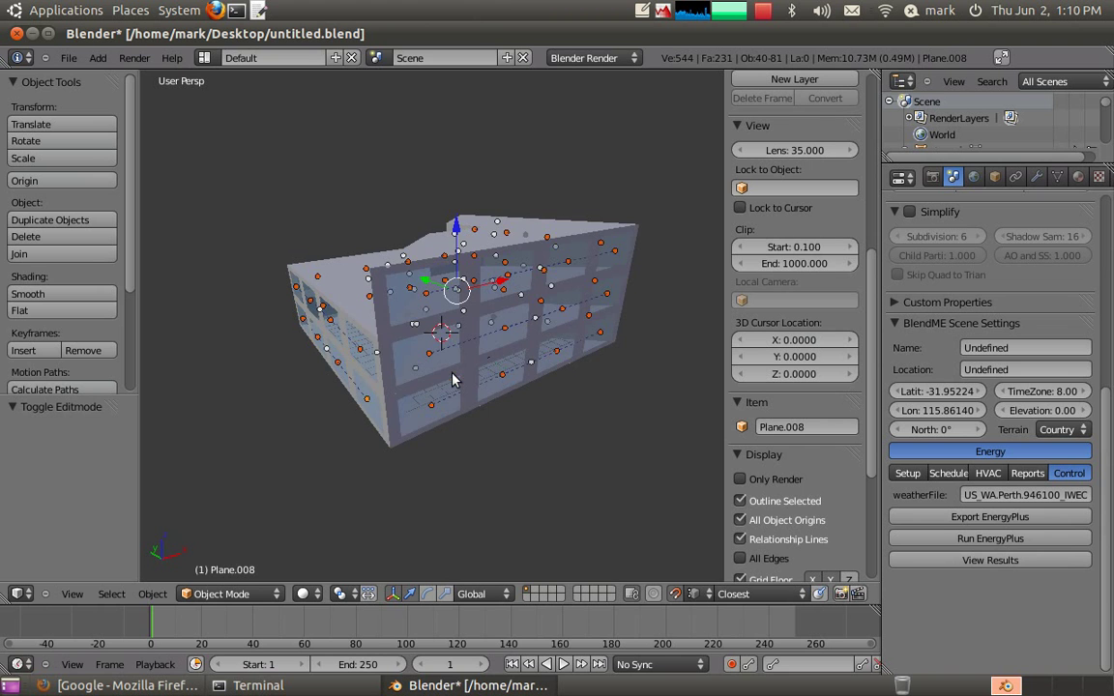
mouse_move(374, 309)
middle_mouse_down()
mouse_move(438, 336)
mouse_move(483, 319)
mouse_move(427, 359)
middle_mouse_up()
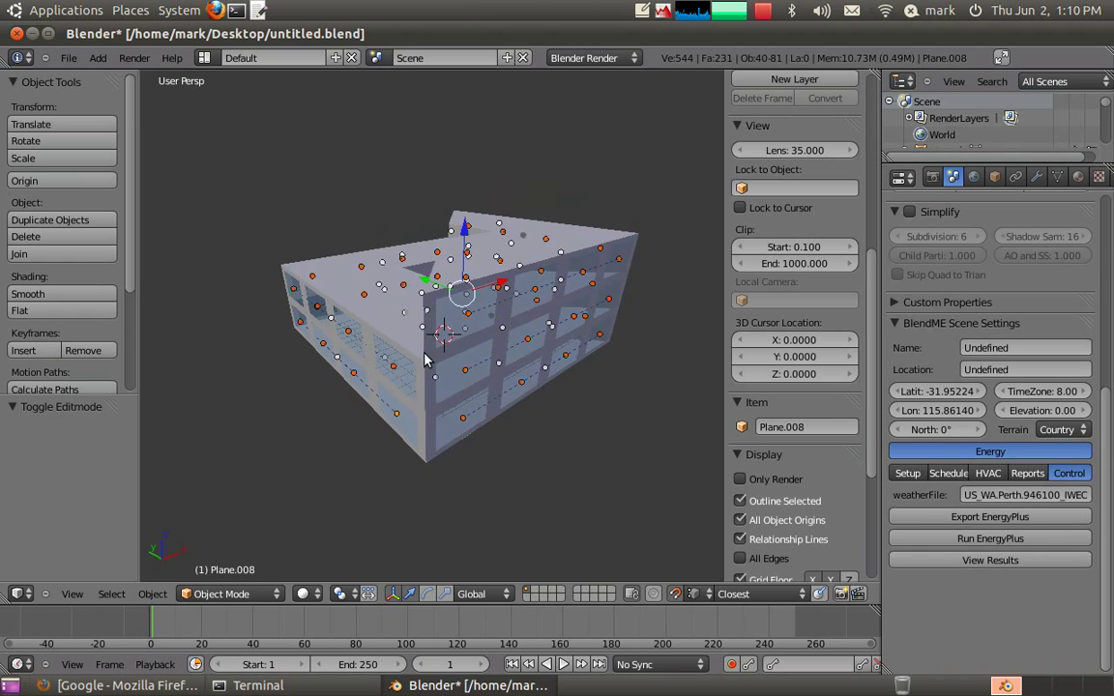
- Select all surfaces and run BlendME's Detect and Assign Zones
key("z")
key("a")
key("a")
right_click(461, 292)
key("a")
key("a")
key("space")
type("detect")
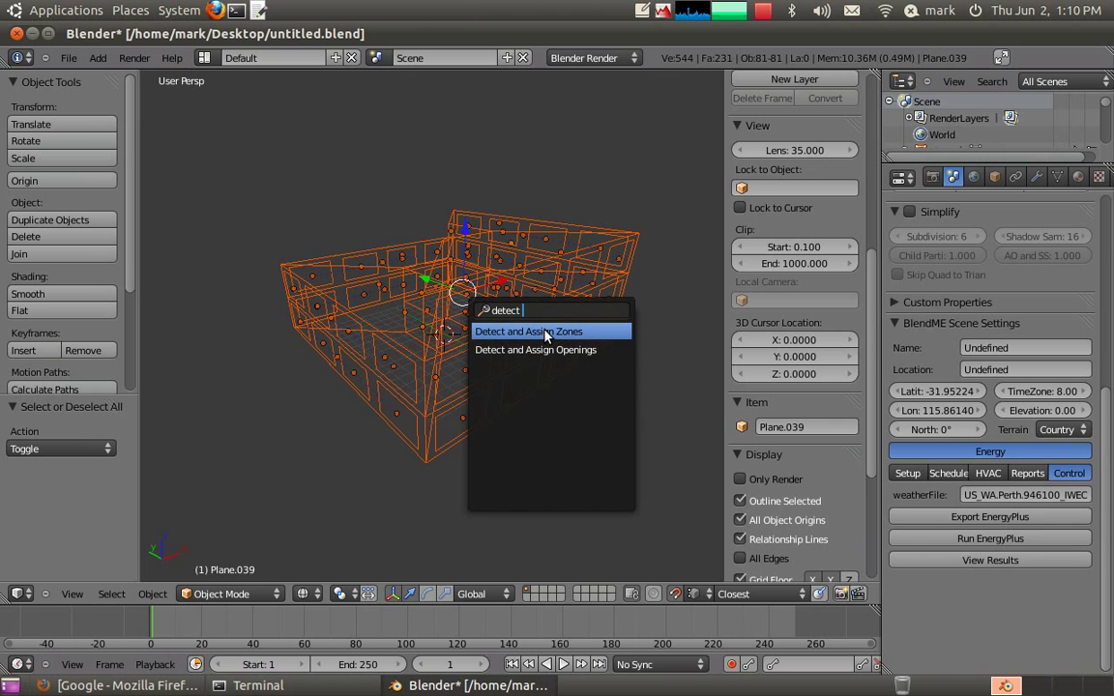
left_click(546, 333)
- Zoom inside the building in solid view and orbit to check the generated zones
middle_click_drag(487, 297, 436, 402)
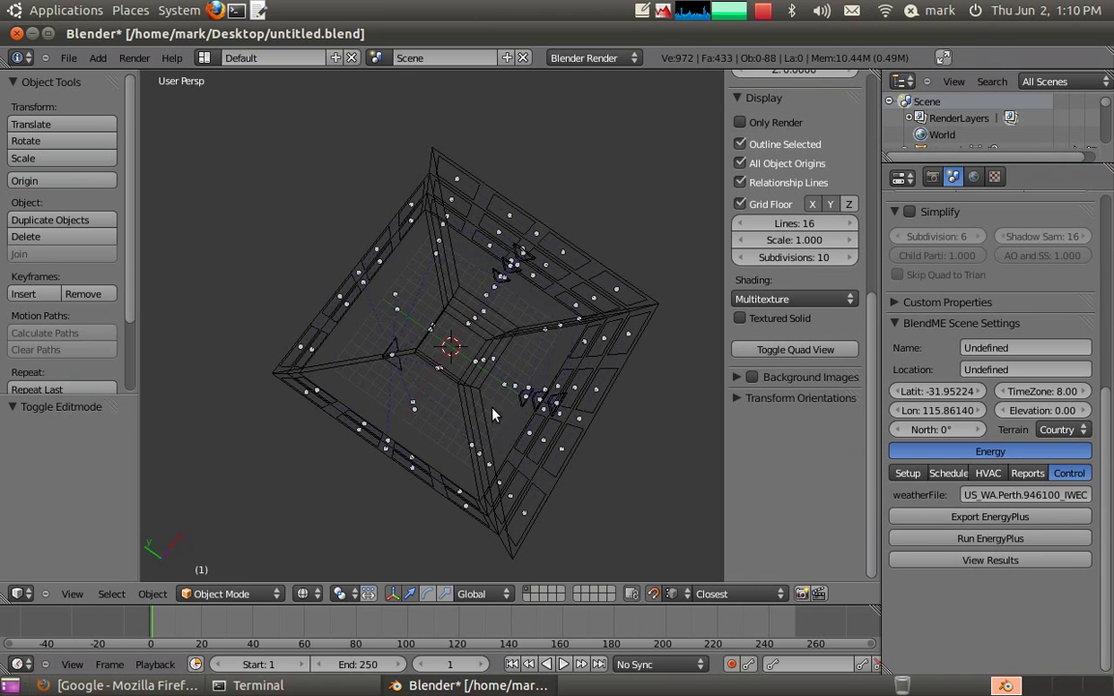
middle_click_drag(518, 411, 422, 413)
key("z")
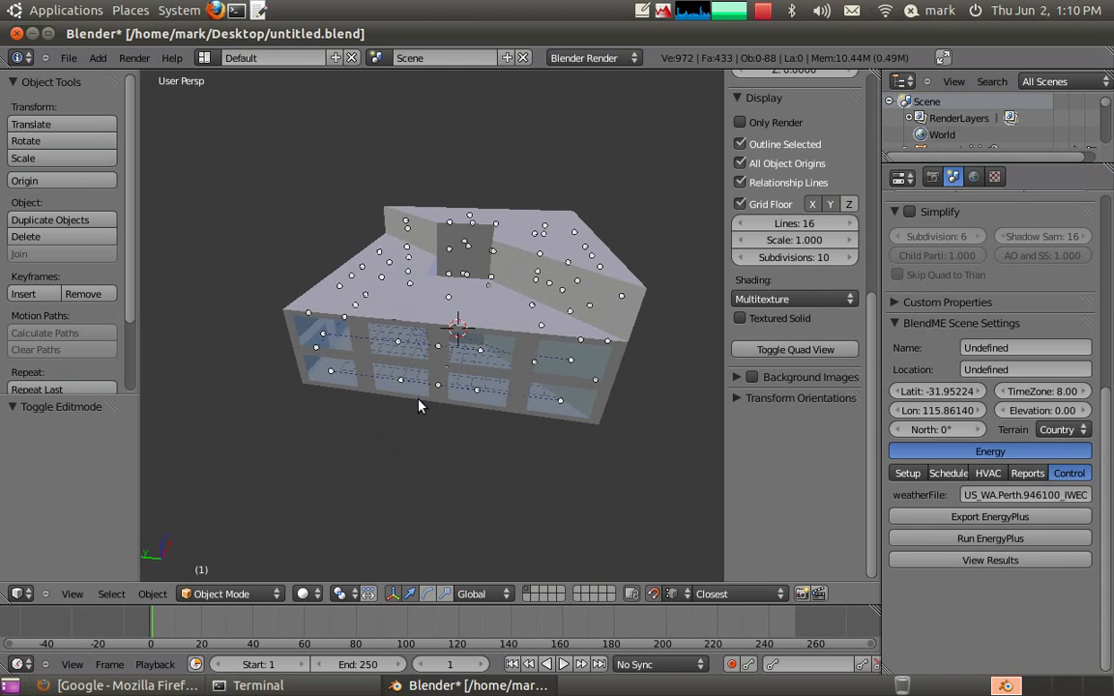
scroll(425, 358, "up", 4)
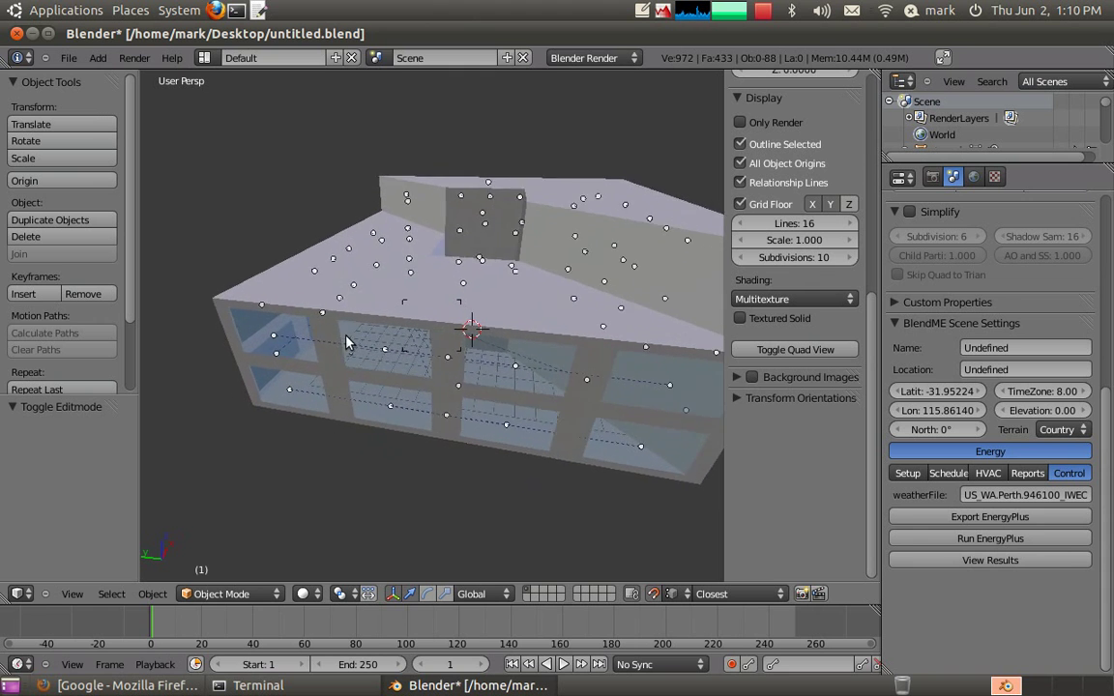
scroll(350, 338, "up", 8)
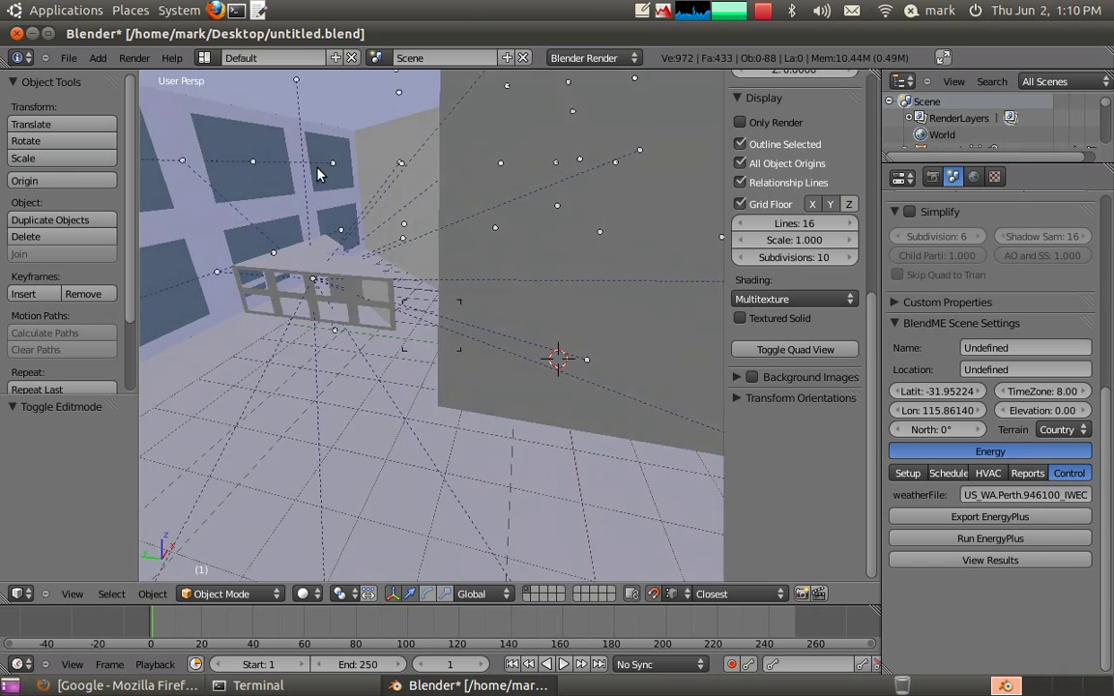
middle_click_drag(298, 172, 279, 213)
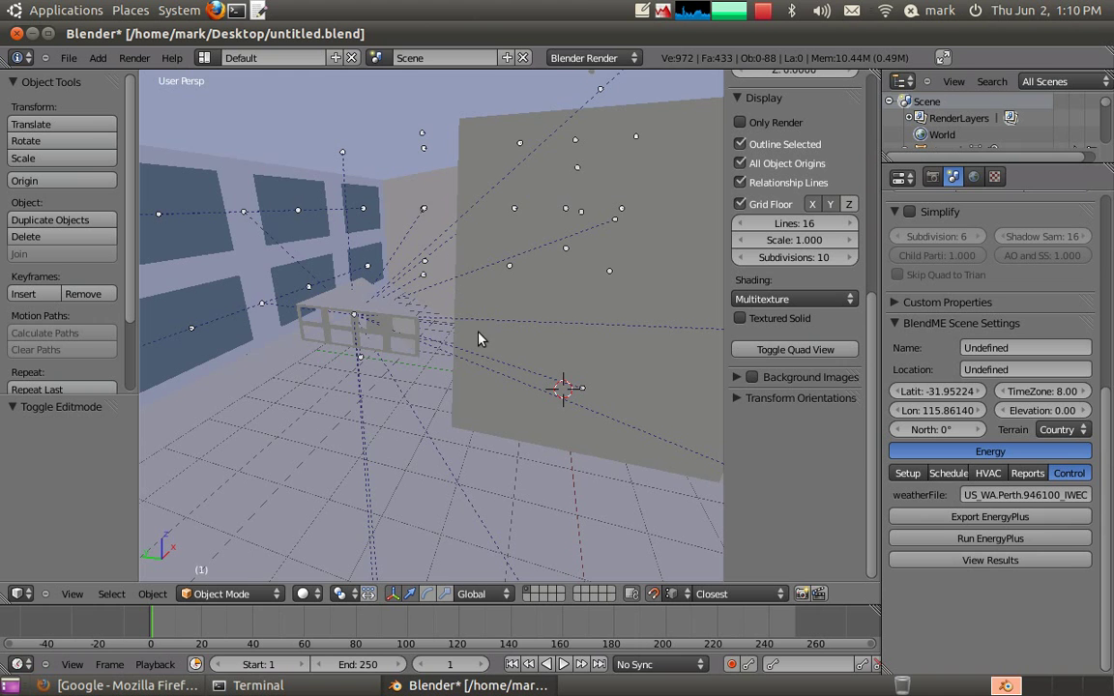
middle_click_drag(352, 364, 363, 321)
mouse_move(432, 332)
middle_mouse_down()
mouse_move(468, 367)
mouse_move(523, 362)
mouse_move(490, 439)
mouse_move(369, 361)
middle_mouse_up()
- Select all zones by type from Zone.004 and move them onto their own layer
key("z")
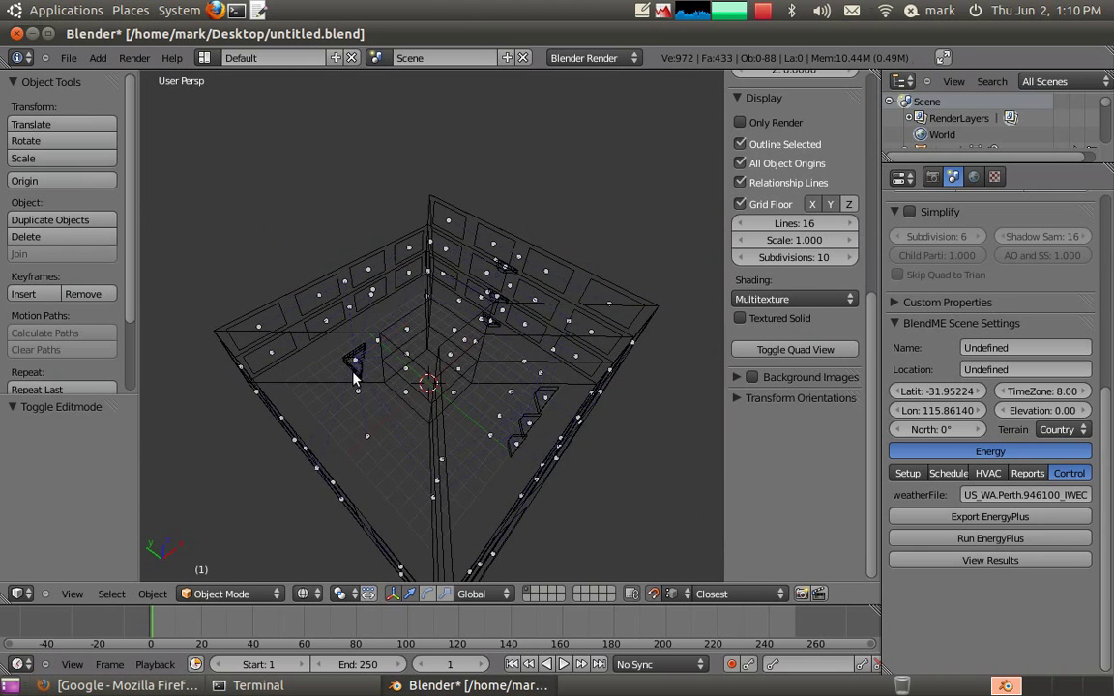
right_click(354, 375)
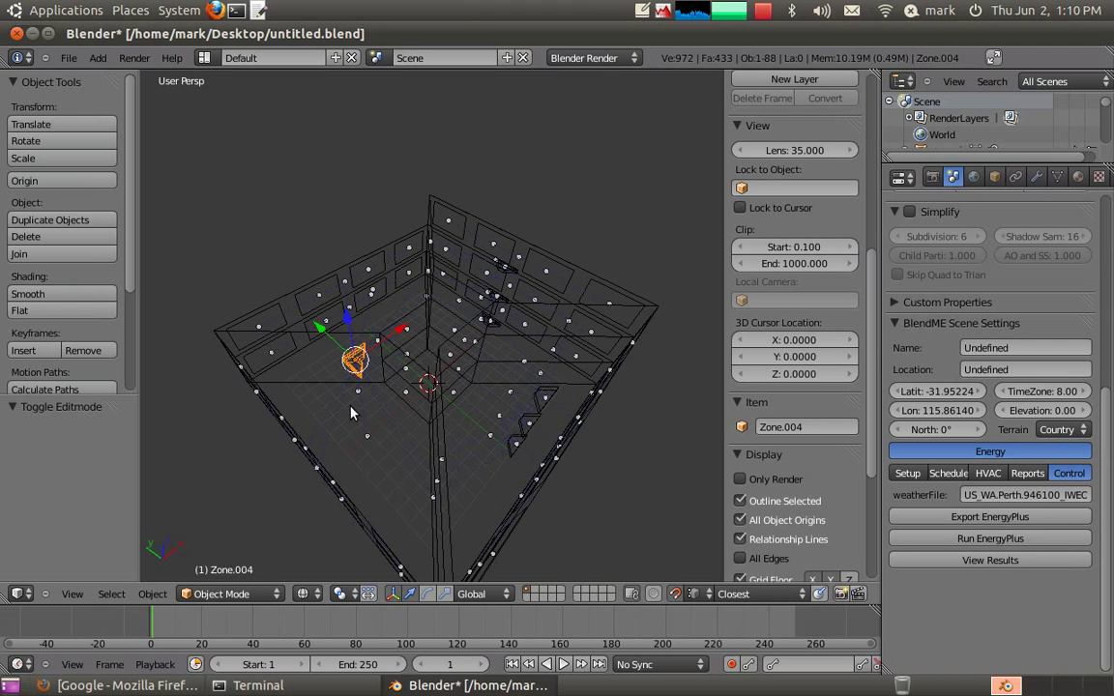
middle_click_drag(352, 413, 347, 403)
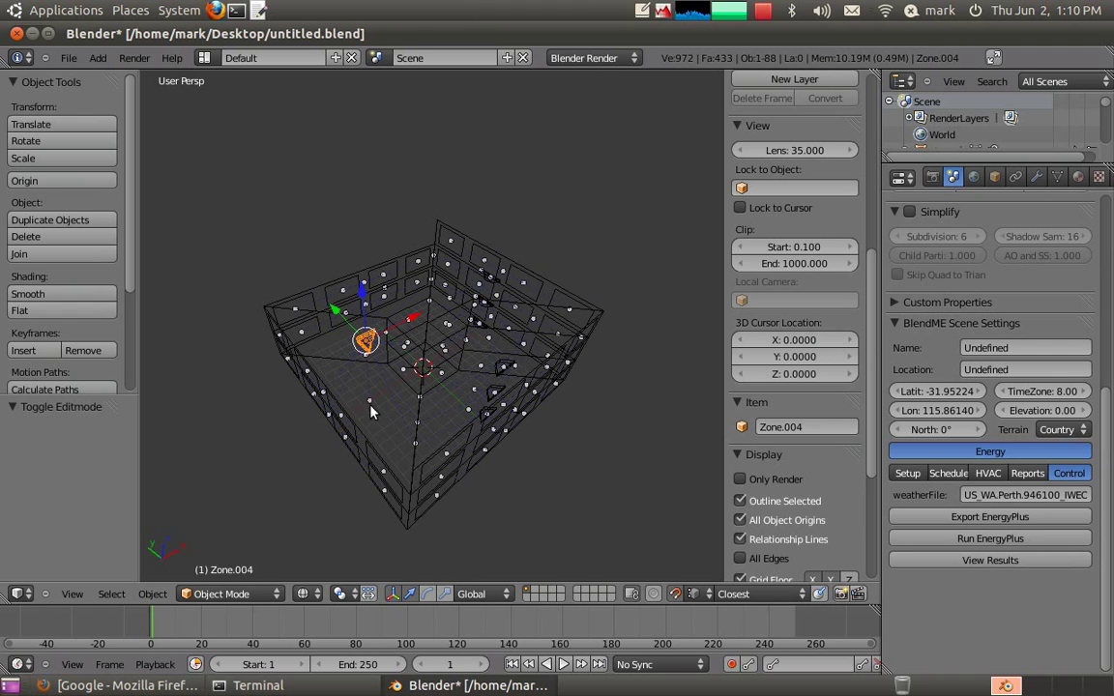
key("space")
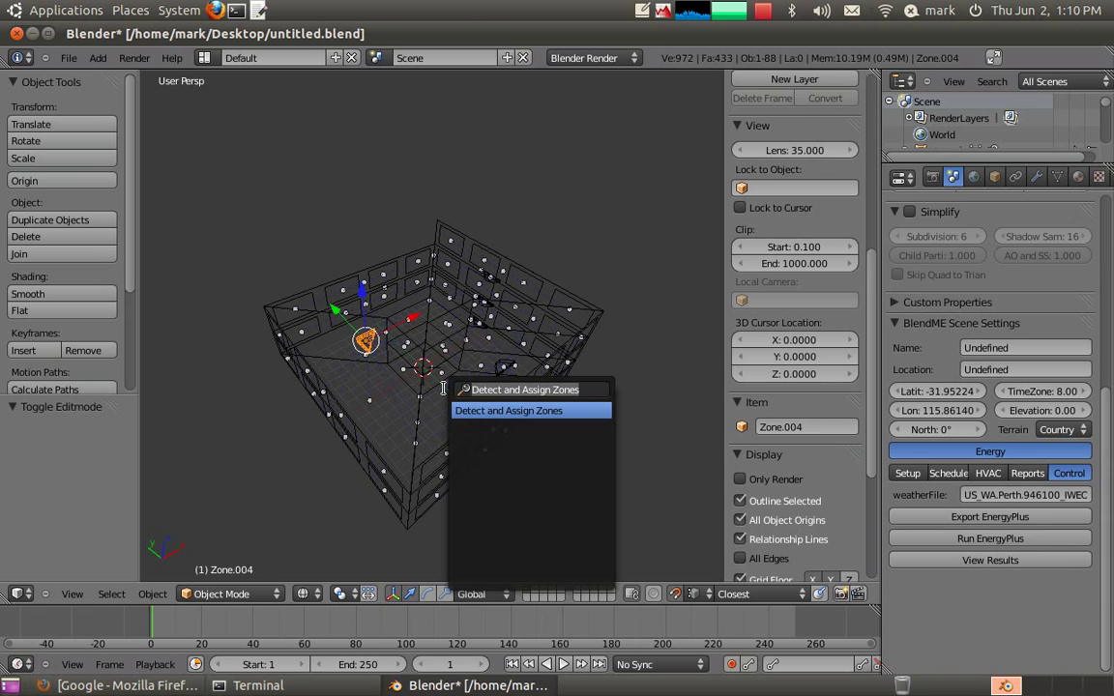
type("select ob")
key("Return")
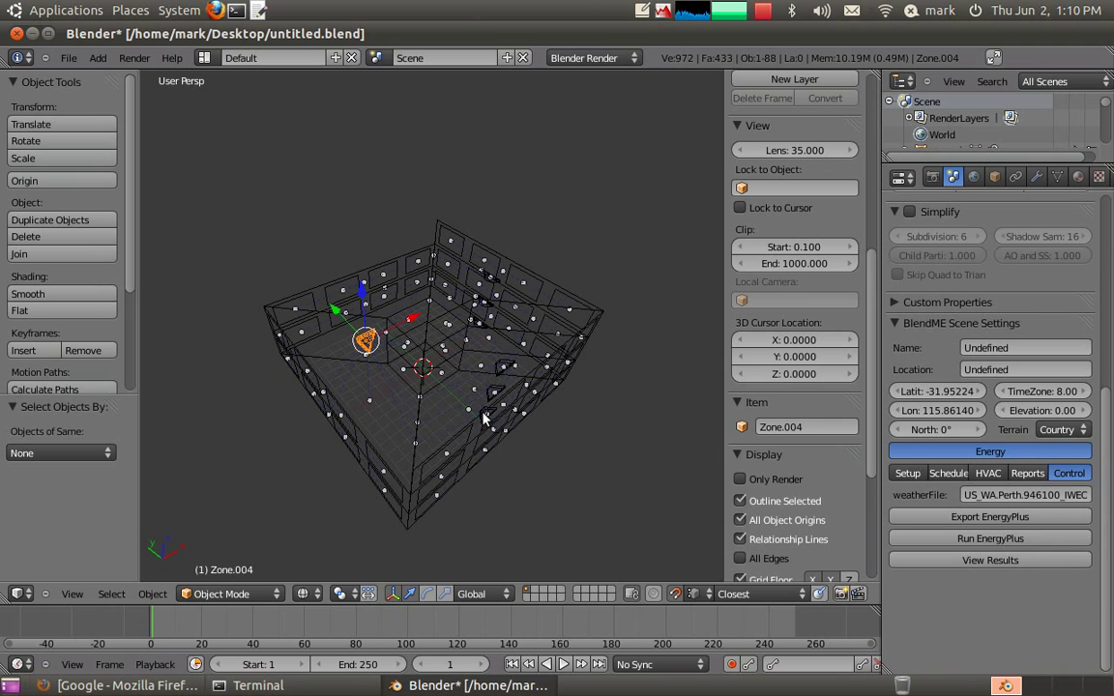
left_click(58, 453)
left_click(59, 357)
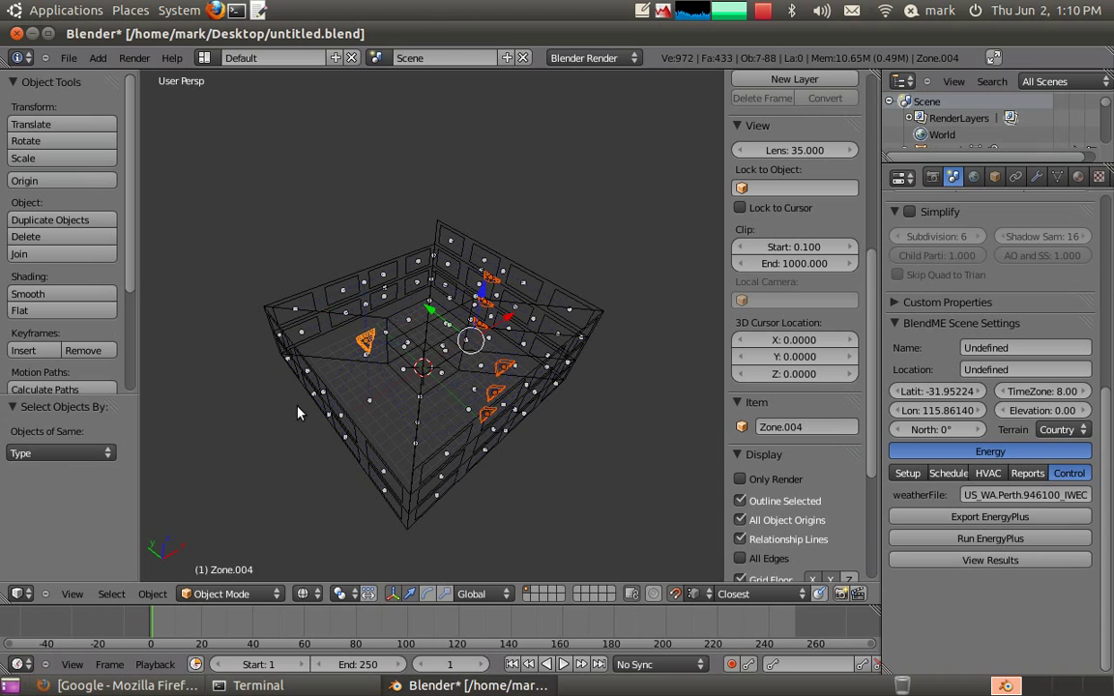
key("m")
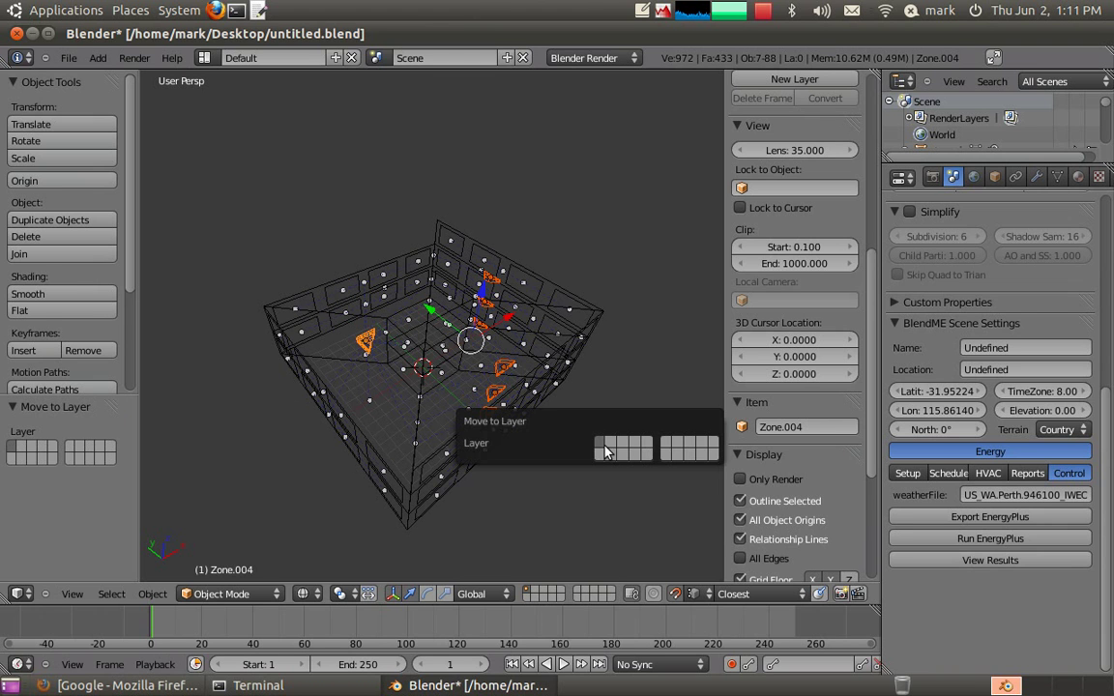
left_click(601, 459)
left_click(529, 597)
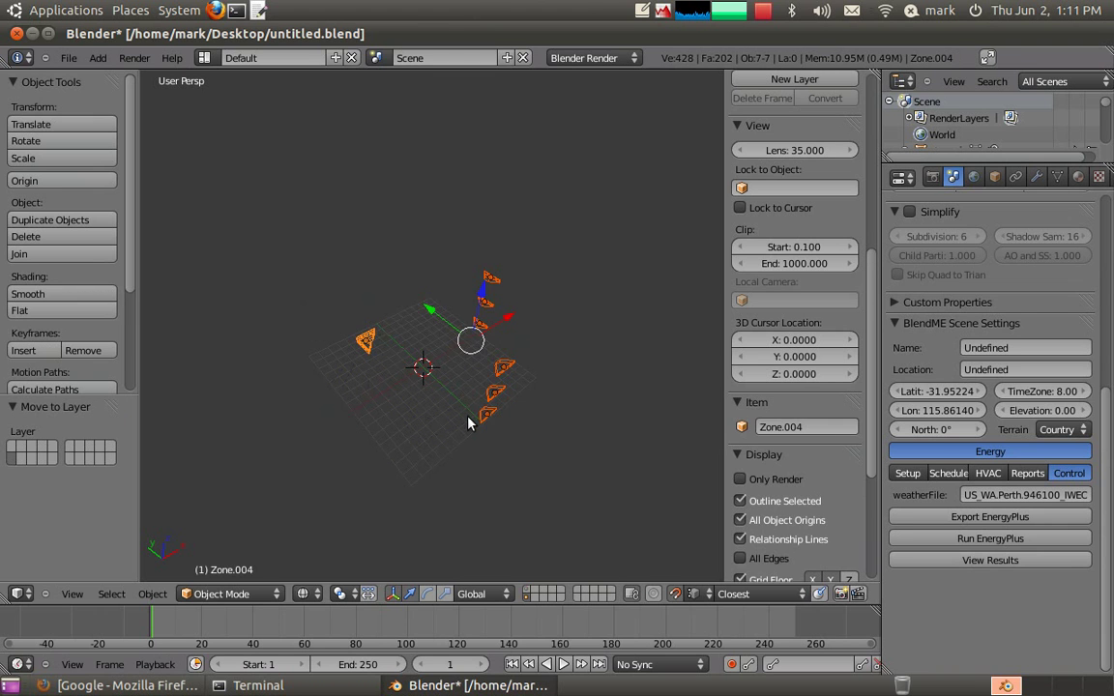
- Scale every zone 10× about its own origin using Individual Origins pivot
left_click(339, 596)
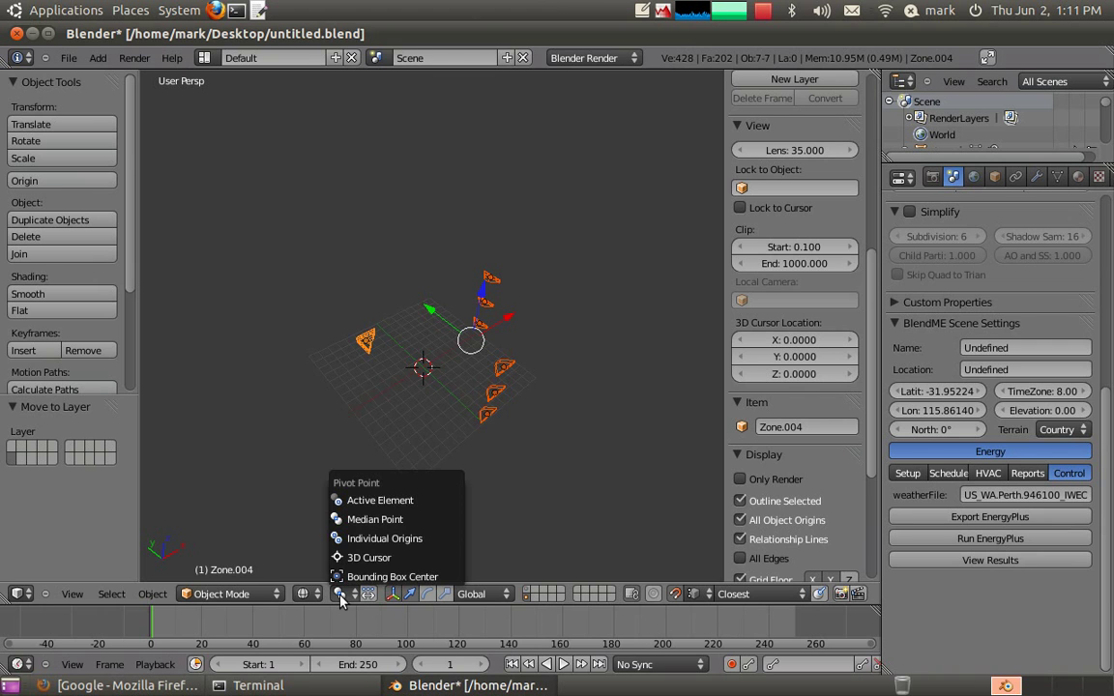
left_click(356, 538)
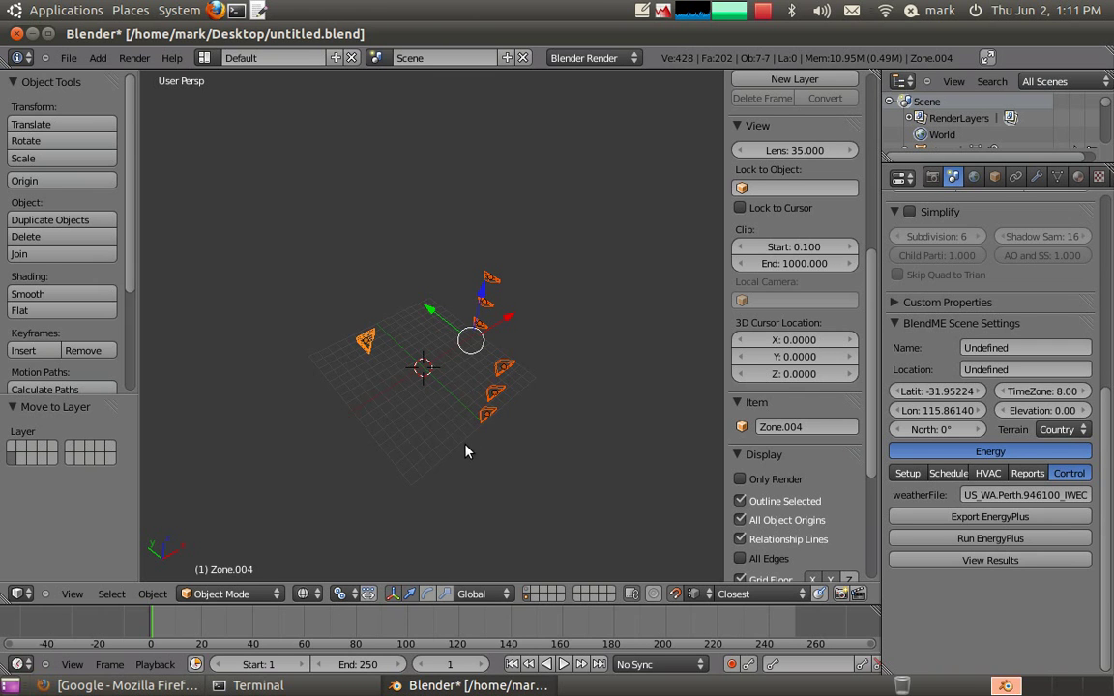
type("s")
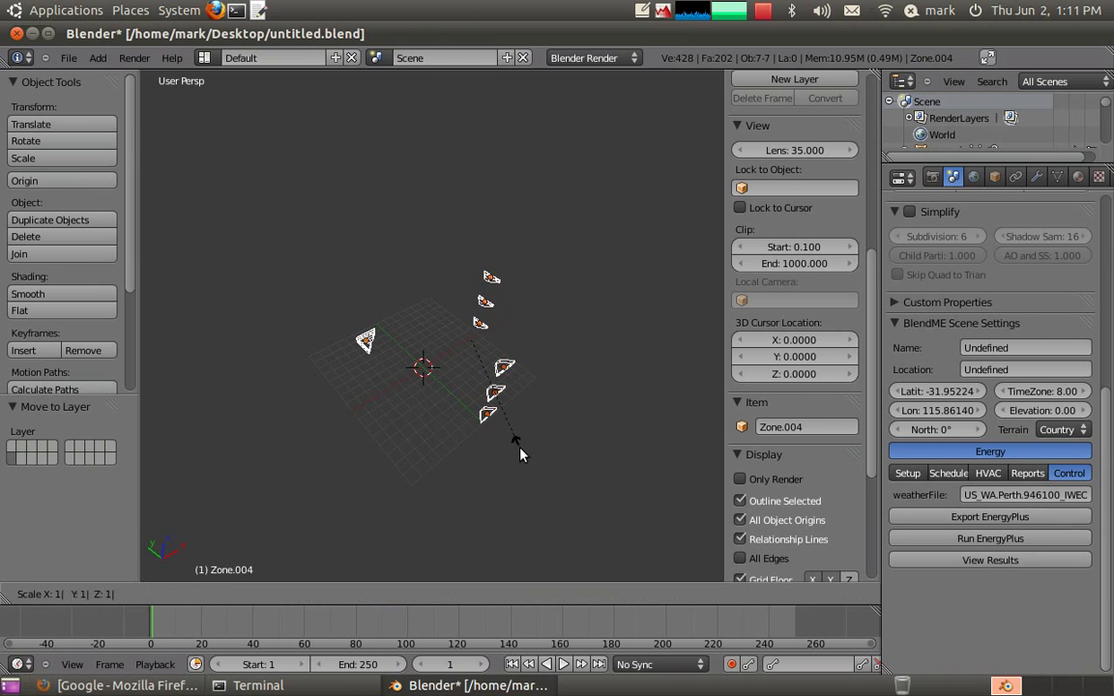
type("10")
key("Return")
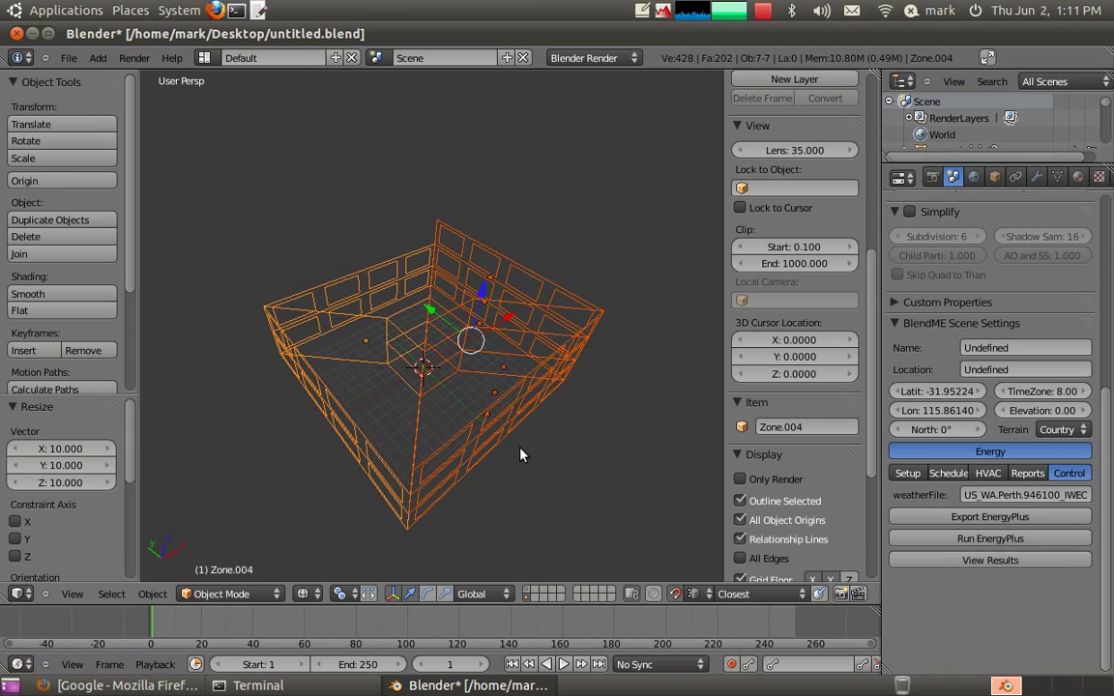
- Undo the 0.1 scale-up on the seven zones and move them to the building's first layer
middle_click_drag(520, 454, 493, 437)
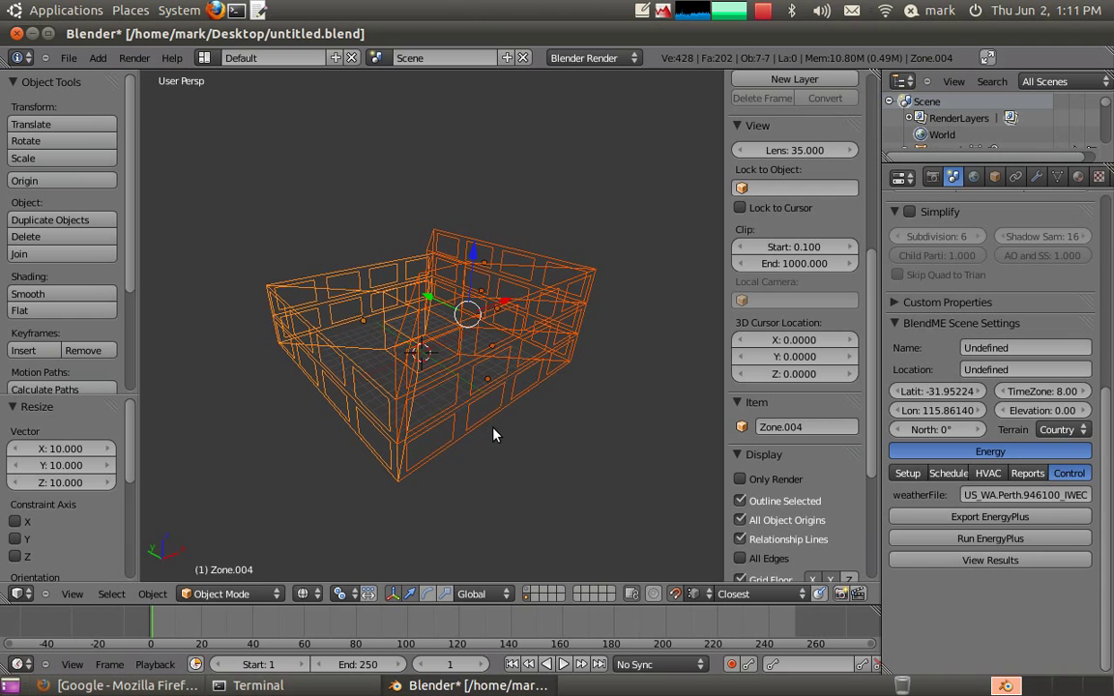
key("ctrl+z")
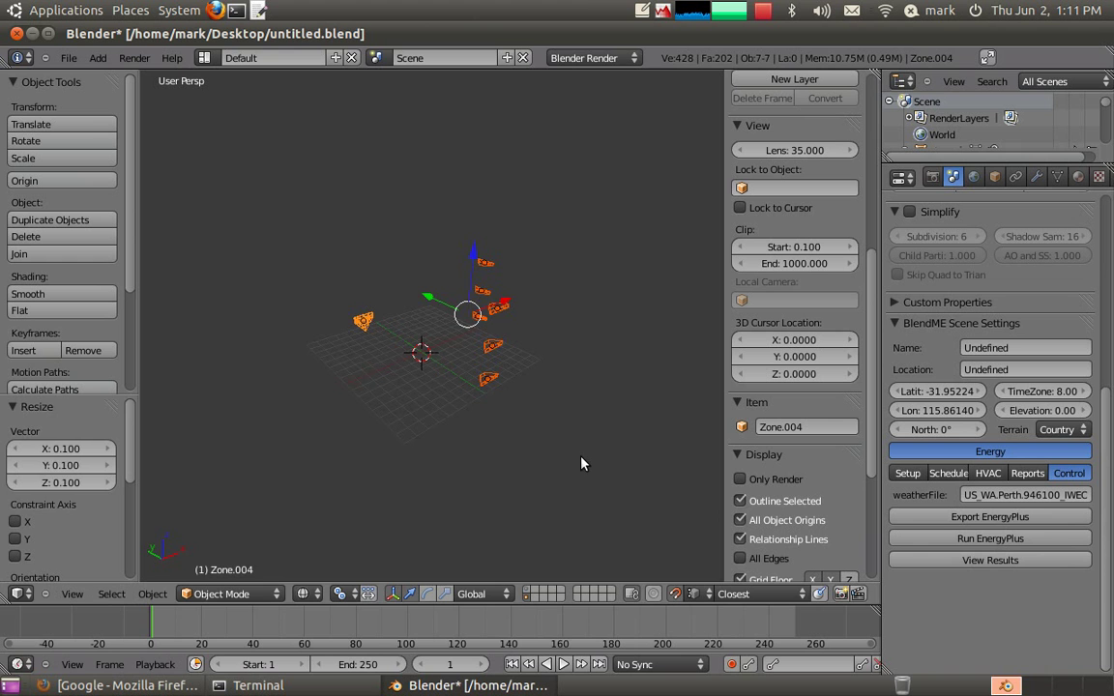
key("m")
left_click(717, 491)
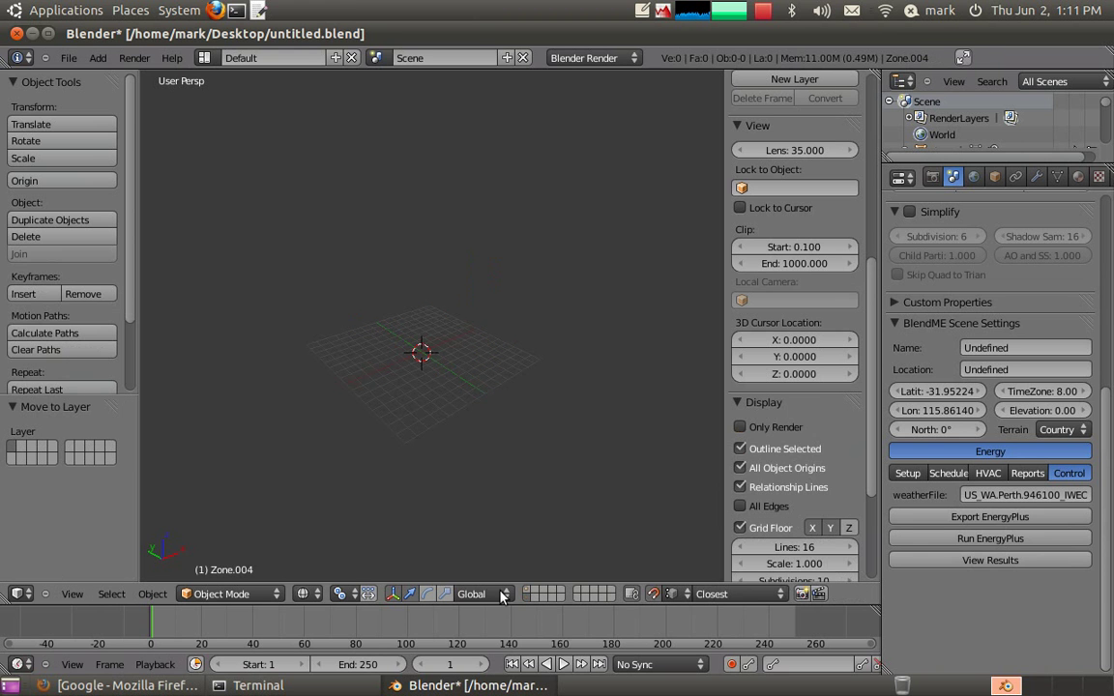
- Show layer 1 with the building and zones together and select all 88 objects
key("1")
middle_click_drag(419, 446, 447, 418)
key("a")
key("a")
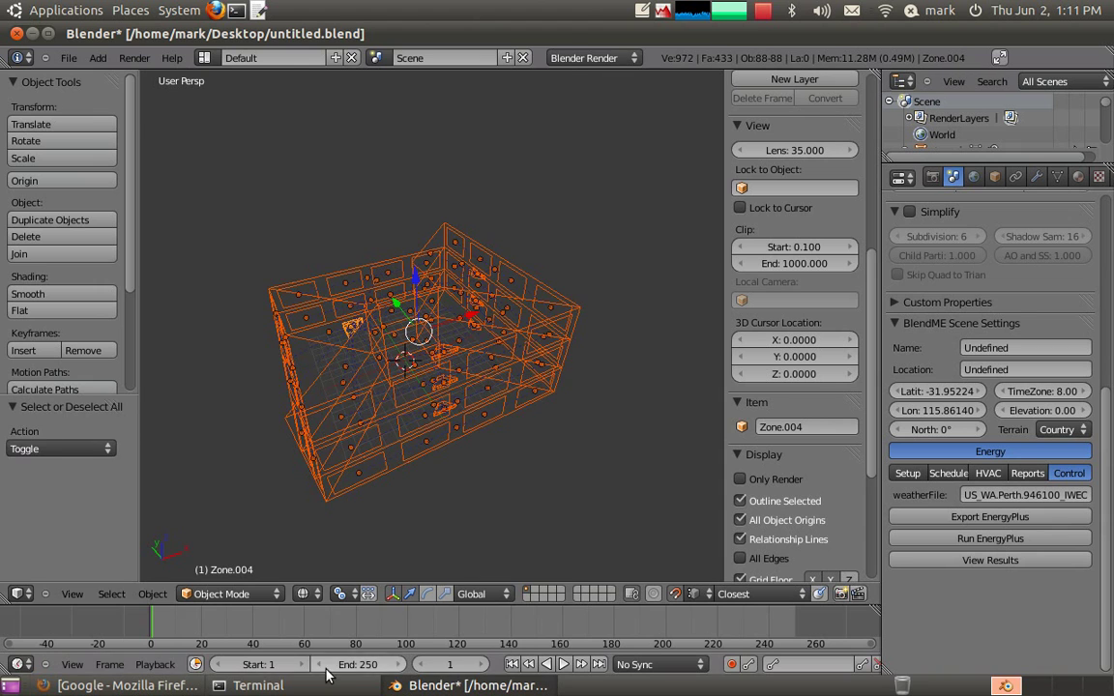
left_click(316, 686)
left_click(314, 686)
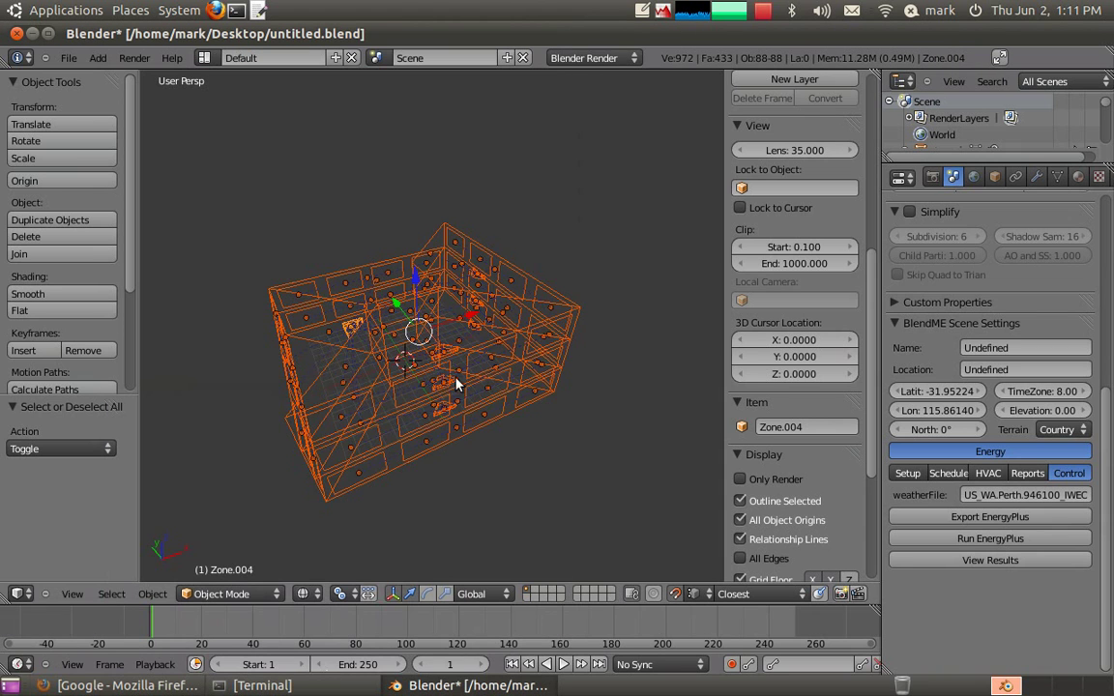
middle_click_drag(443, 404, 405, 279)
middle_click_drag(495, 318, 464, 361)
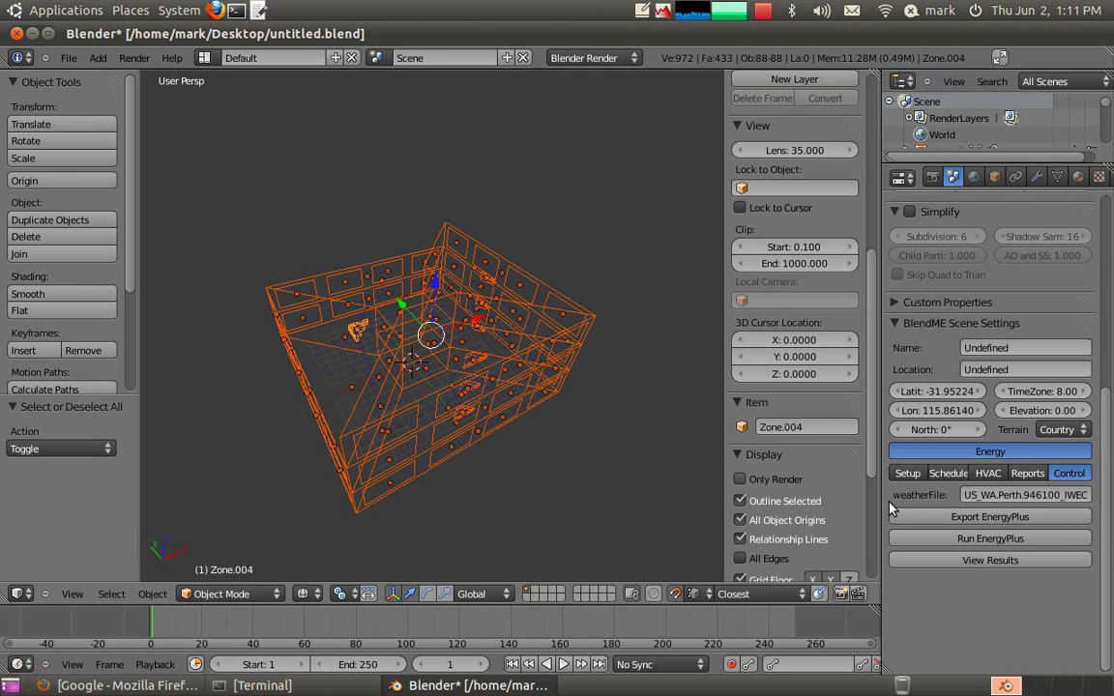